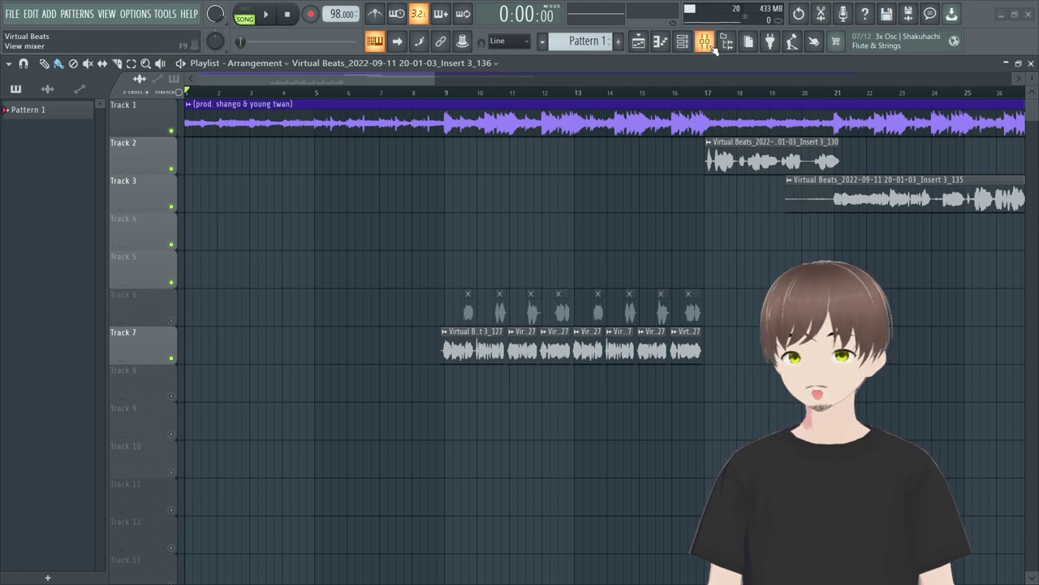
Step: Examine the Pitcher, the noise gate and the two parametric EQs in the Vocals mixer track's effect chain
left_click(704, 40)
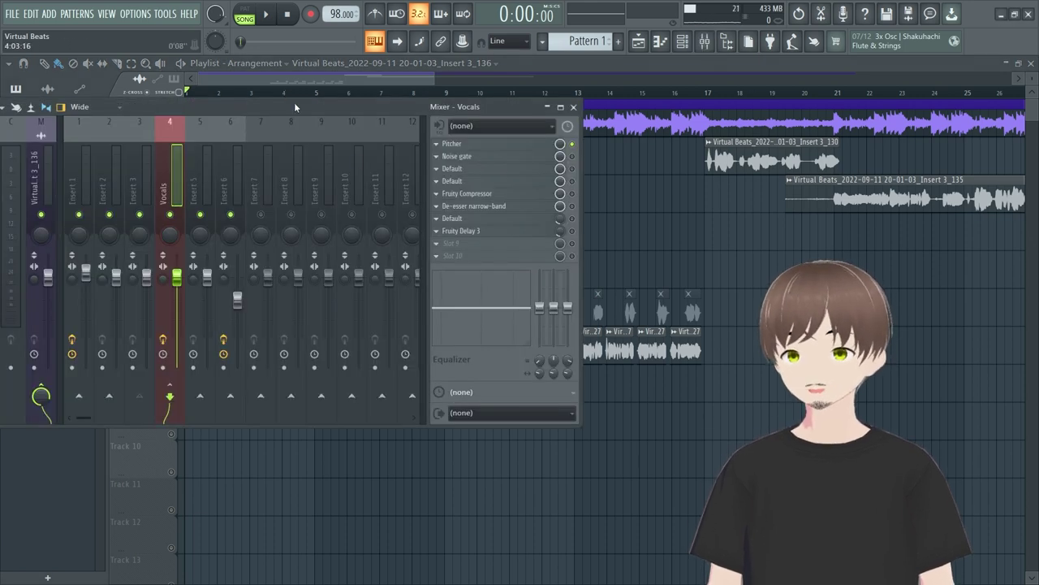
left_click_drag(294, 103, 320, 155)
left_click(476, 197)
left_click_drag(266, 224, 250, 134)
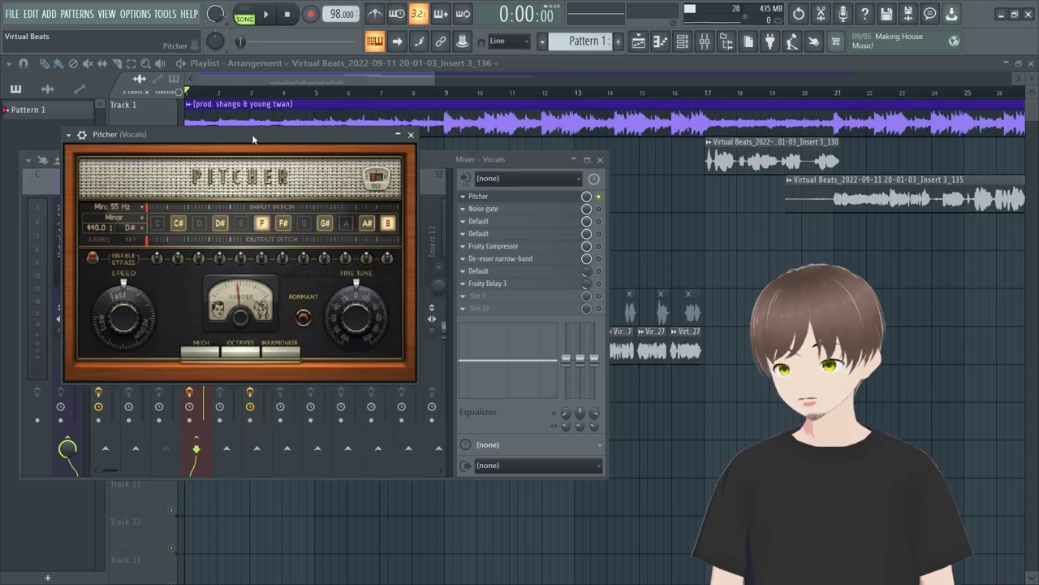
left_click(496, 199)
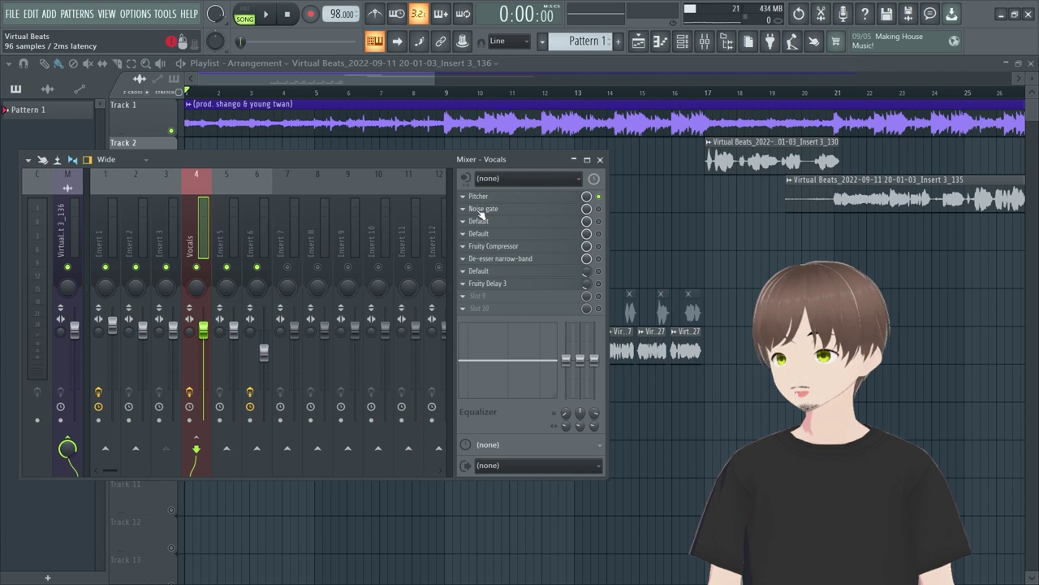
left_click(485, 209)
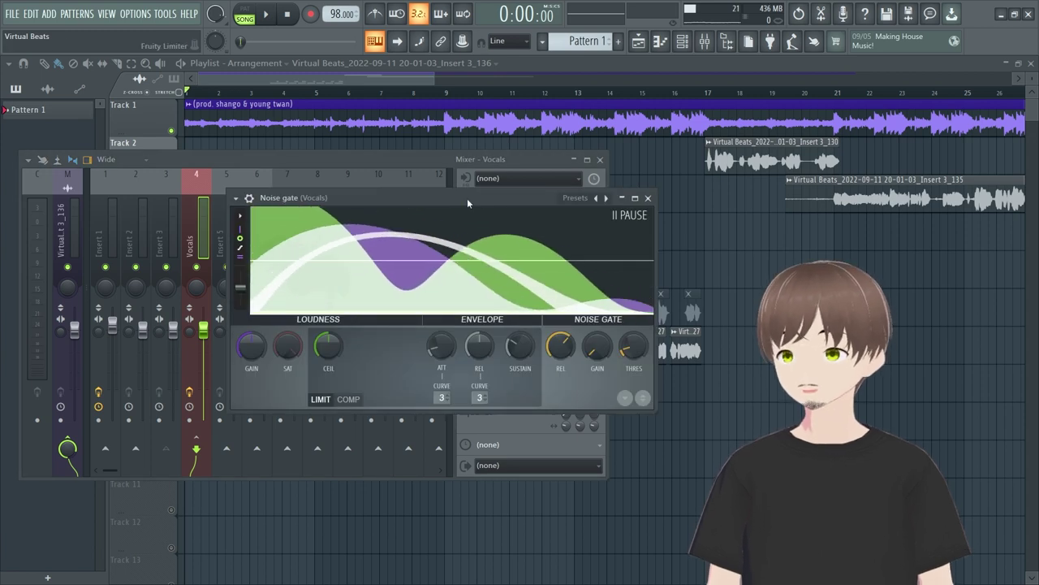
left_click(647, 197)
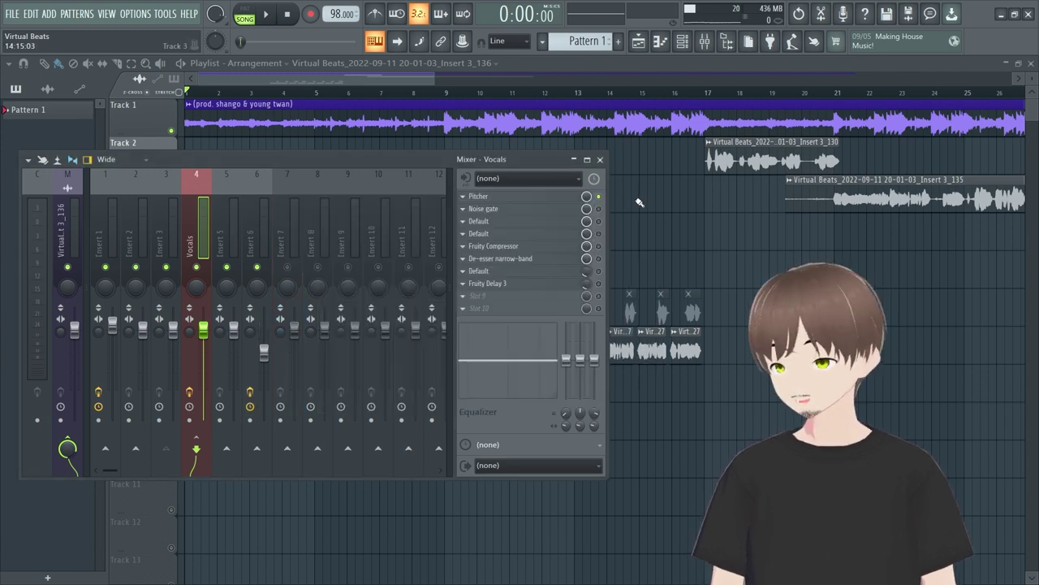
left_click(518, 219)
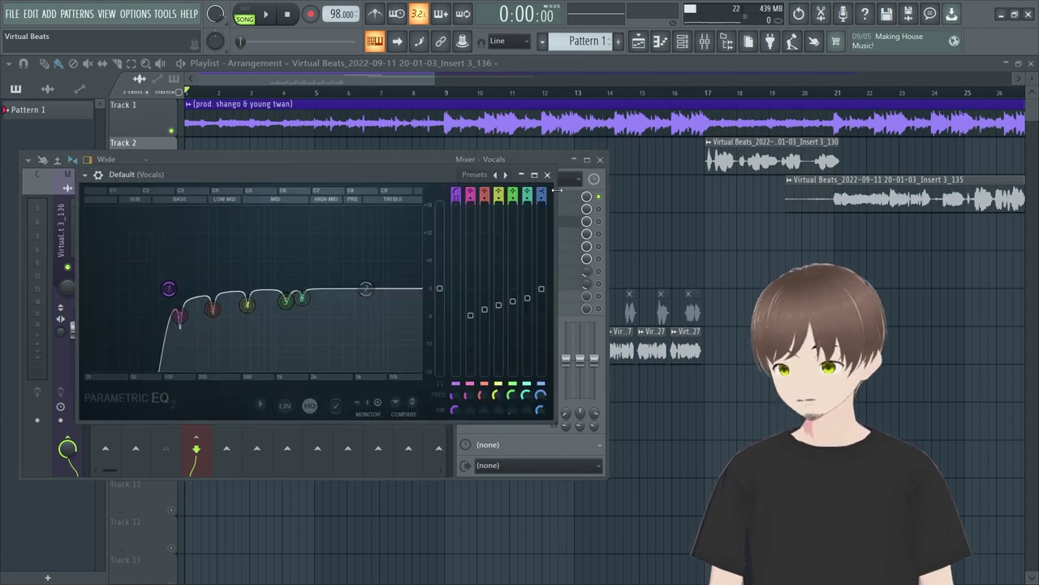
left_click(547, 175)
left_click(524, 233)
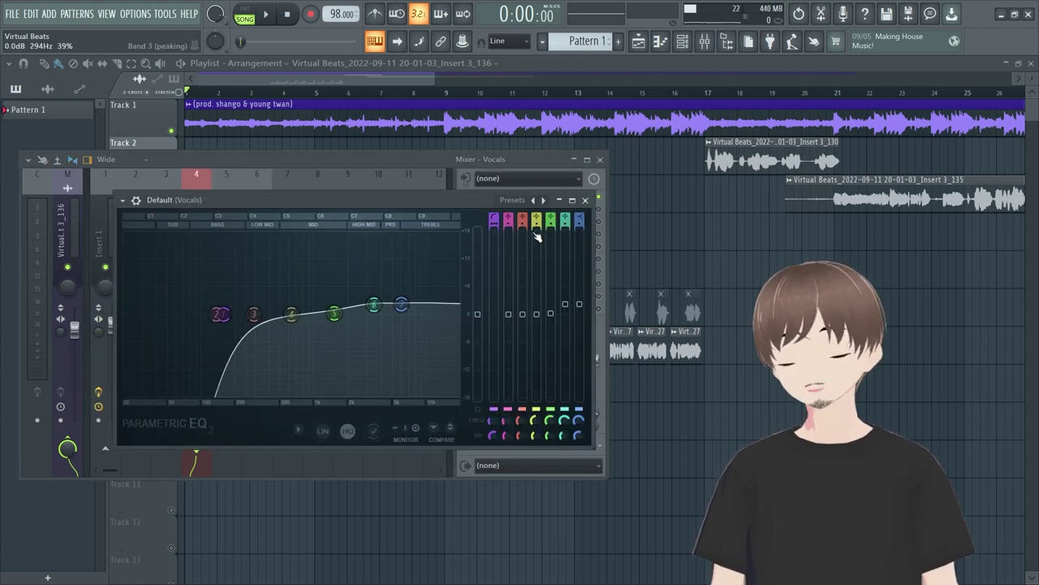
left_click(584, 200)
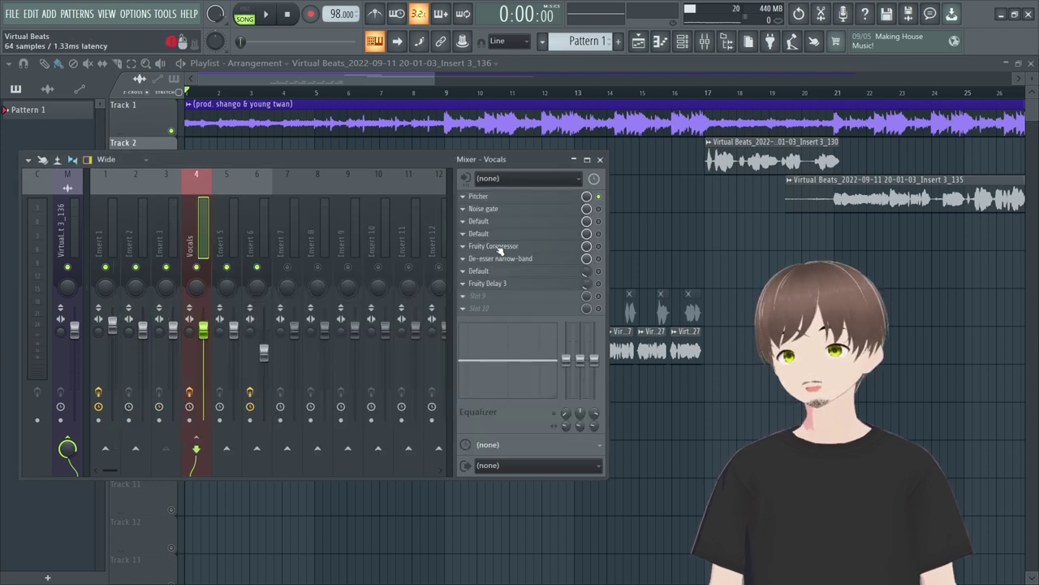
Step: Examine the remaining effects on the Vocals mixer track, including Fruity Compressor, the narrow-band de-esser and Fruity Delay 3
left_click(497, 246)
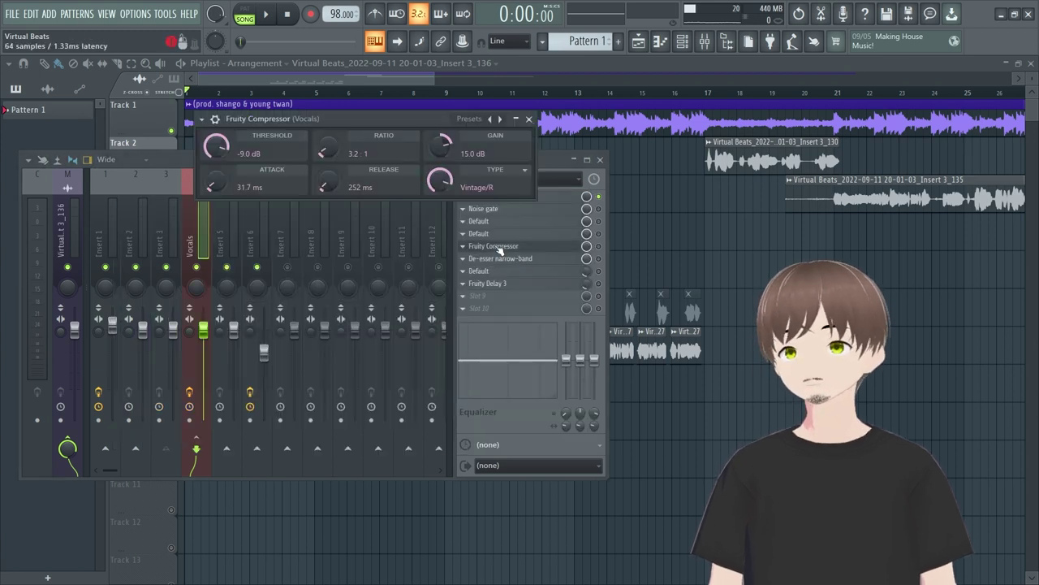
left_click(529, 118)
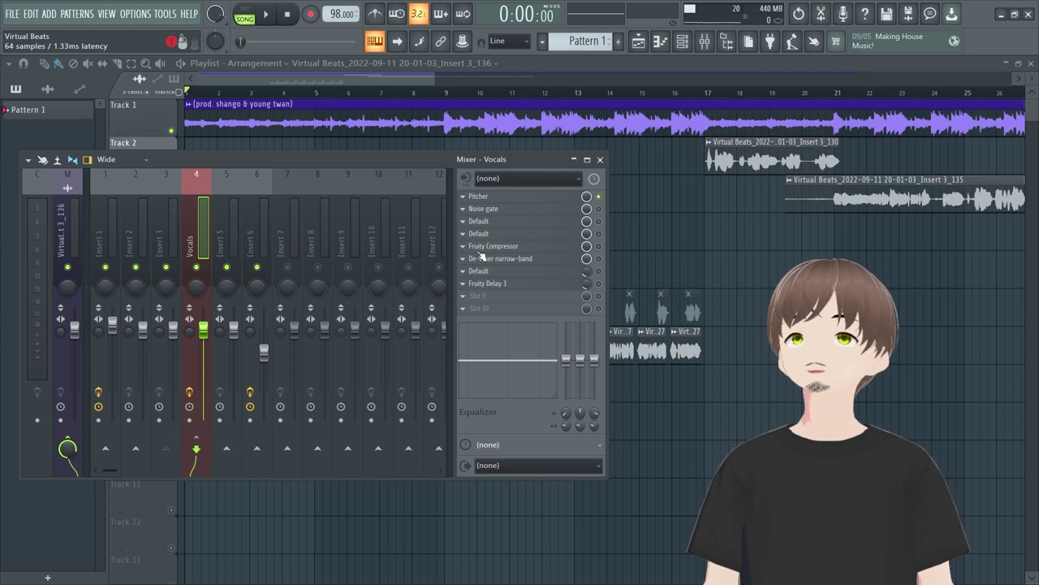
left_click(479, 258)
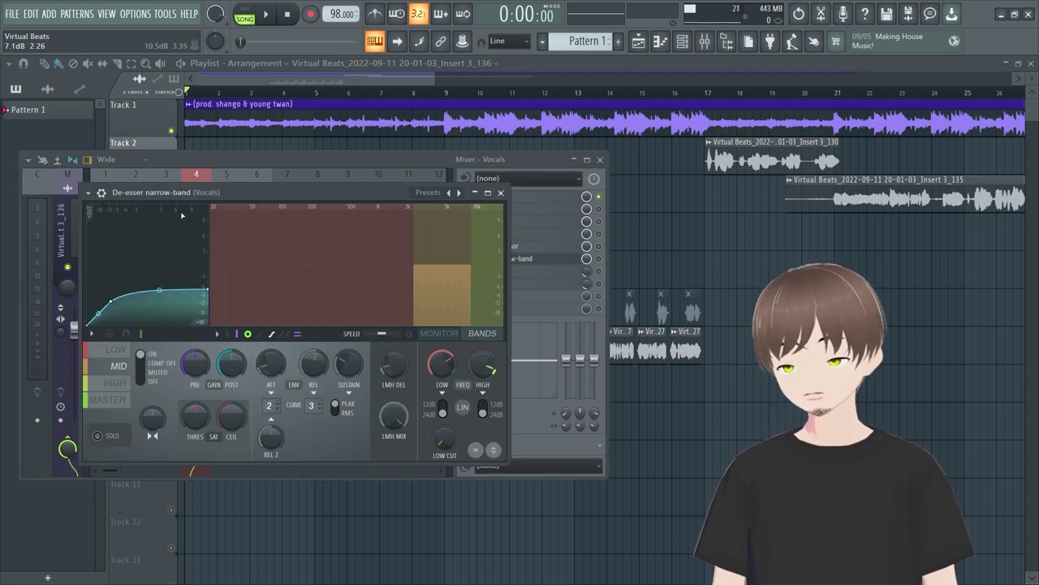
left_click(500, 193)
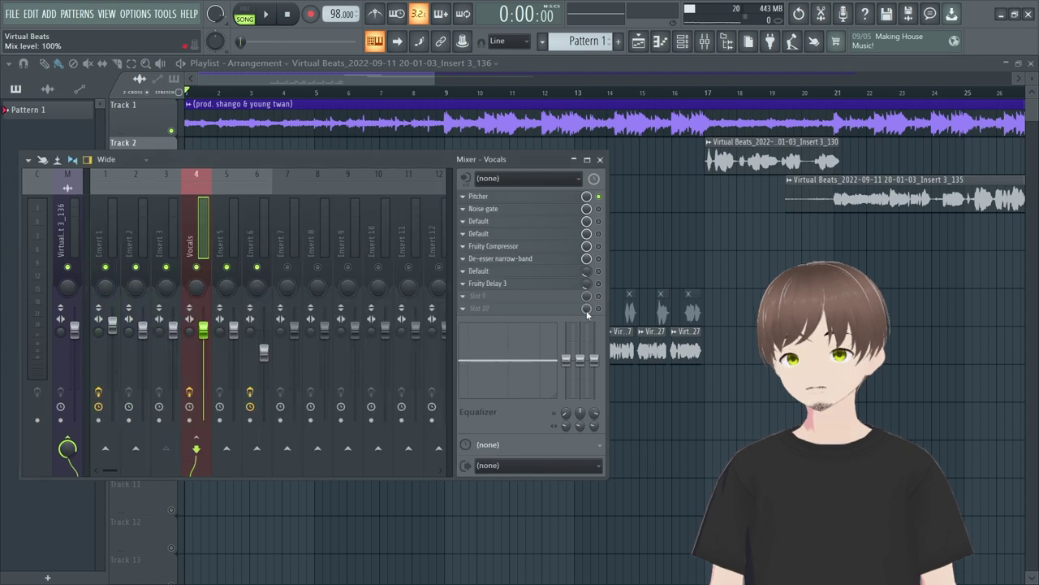
left_click(510, 272)
left_click(552, 214)
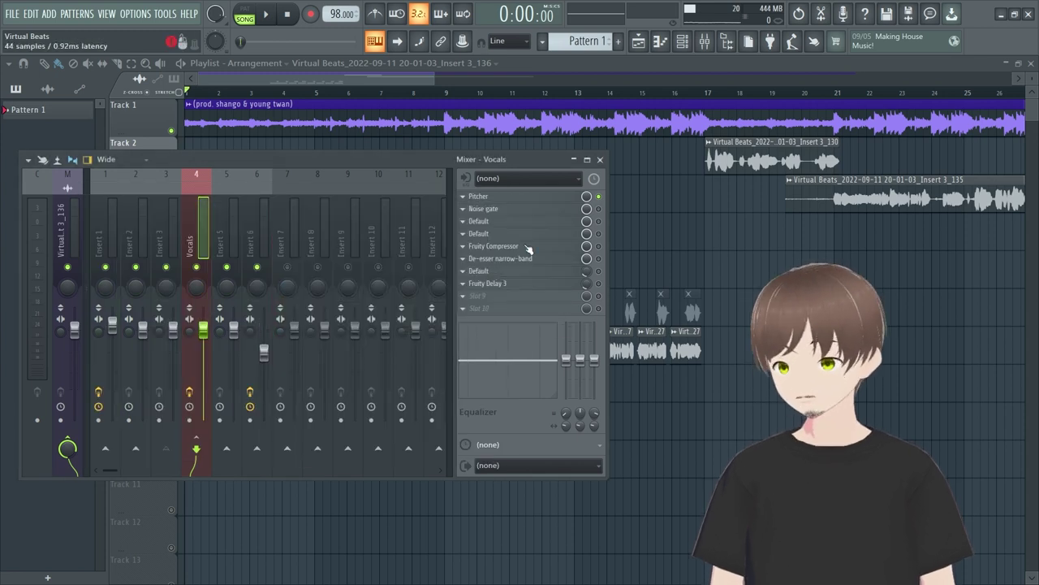
left_click(471, 281)
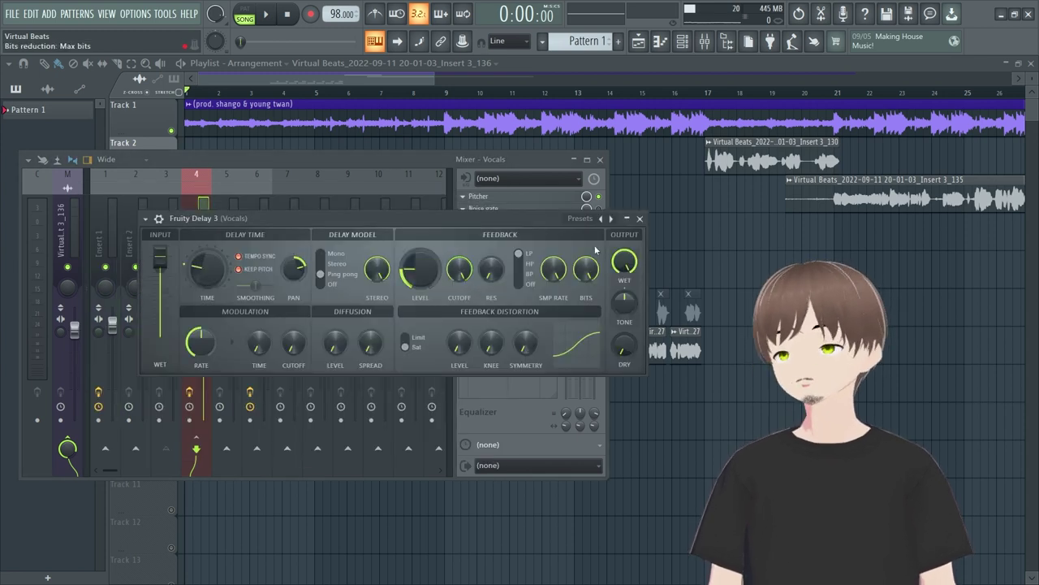
left_click(639, 219)
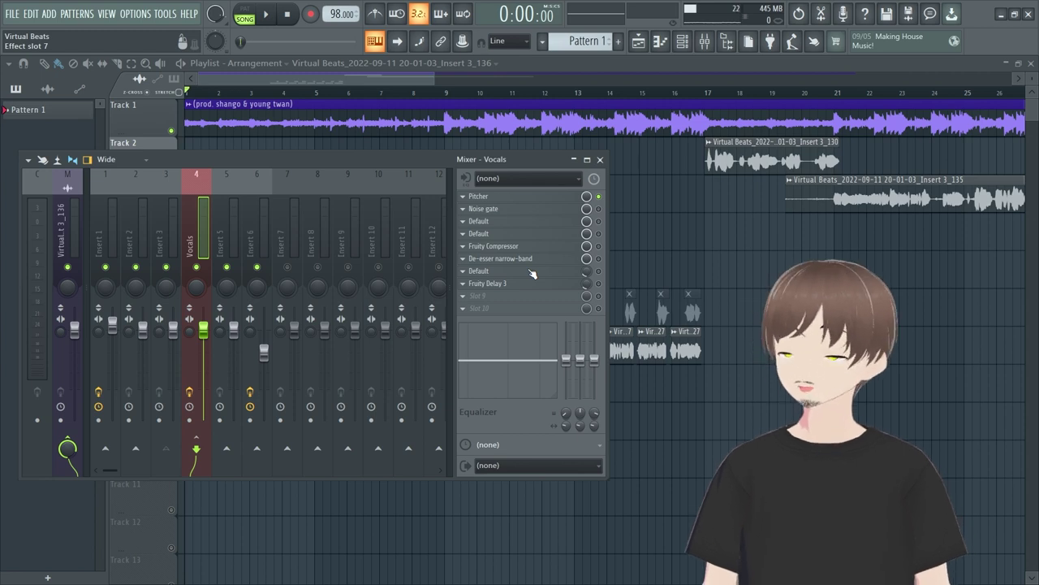
left_click(487, 196)
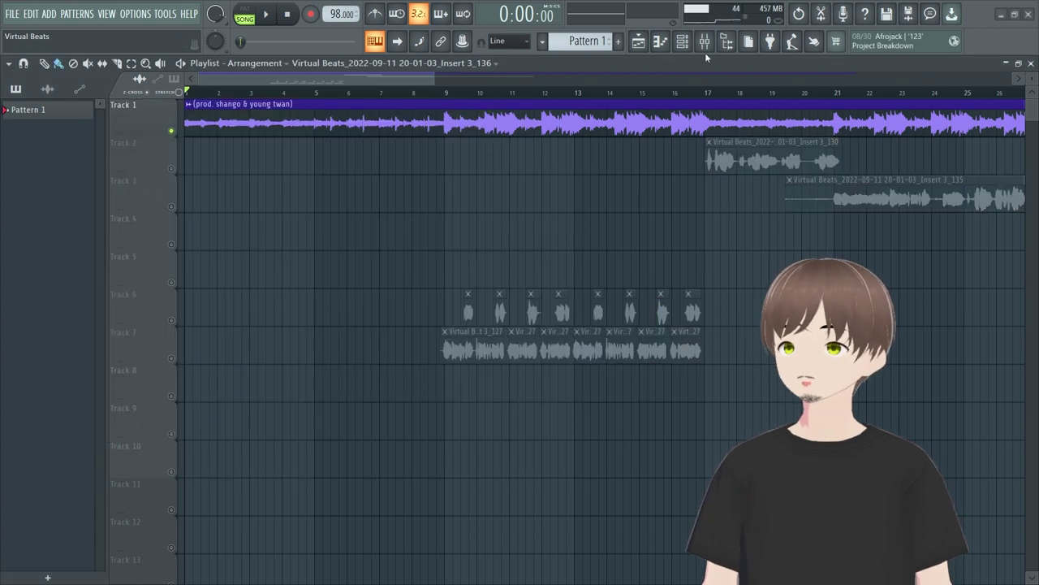
Step: Detect the beat's key with Auto-Key on the master track, playing the song from bar 9
left_click(704, 42)
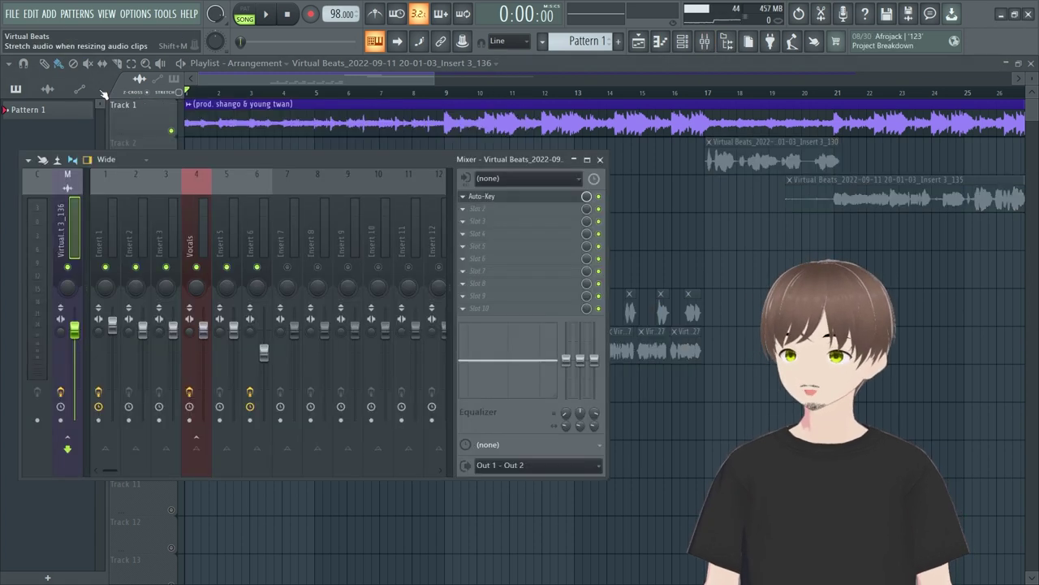
left_click(448, 94)
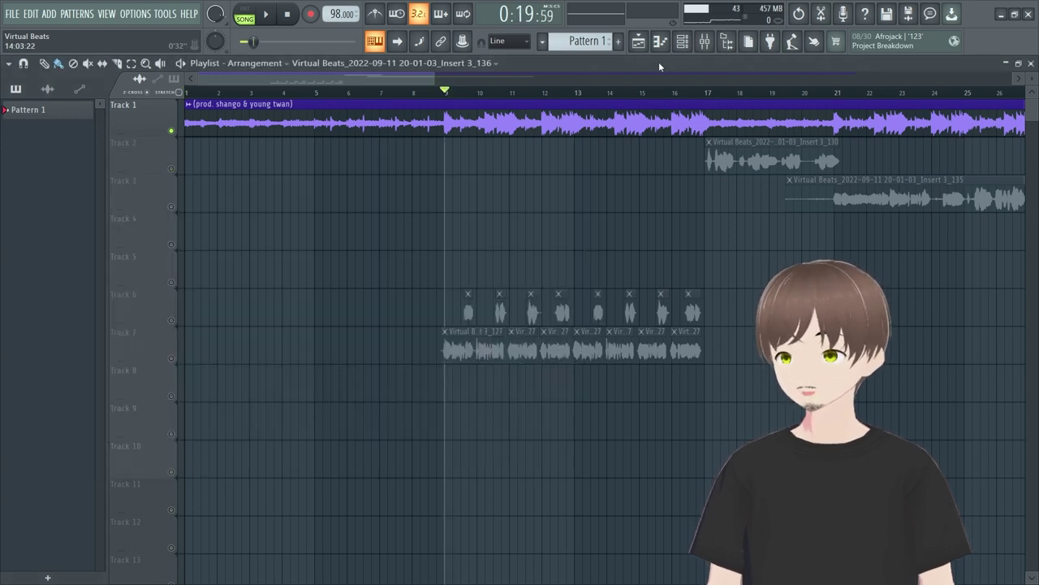
left_click(683, 45)
left_click(683, 44)
left_click(705, 40)
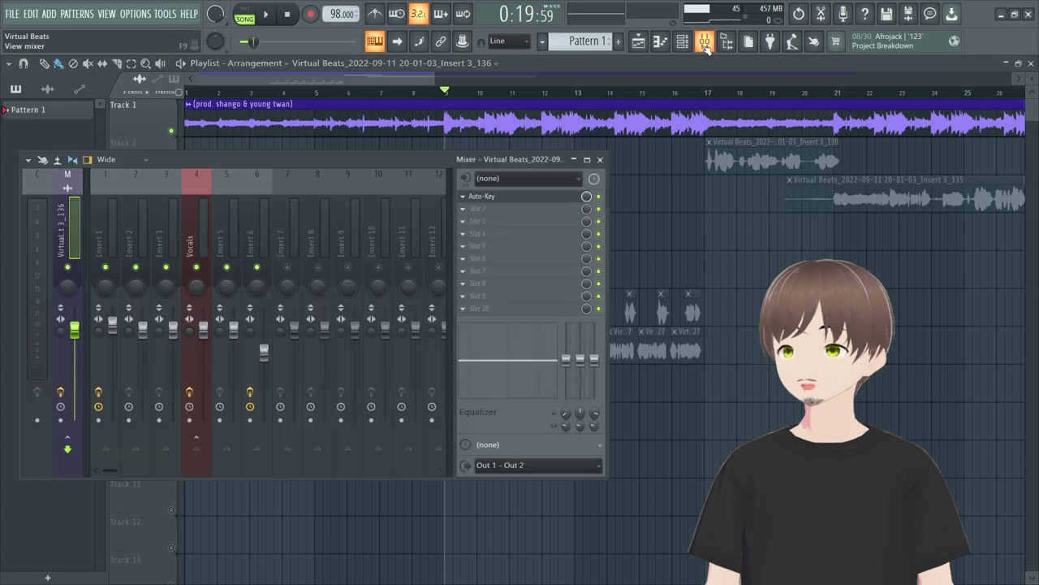
left_click(551, 197)
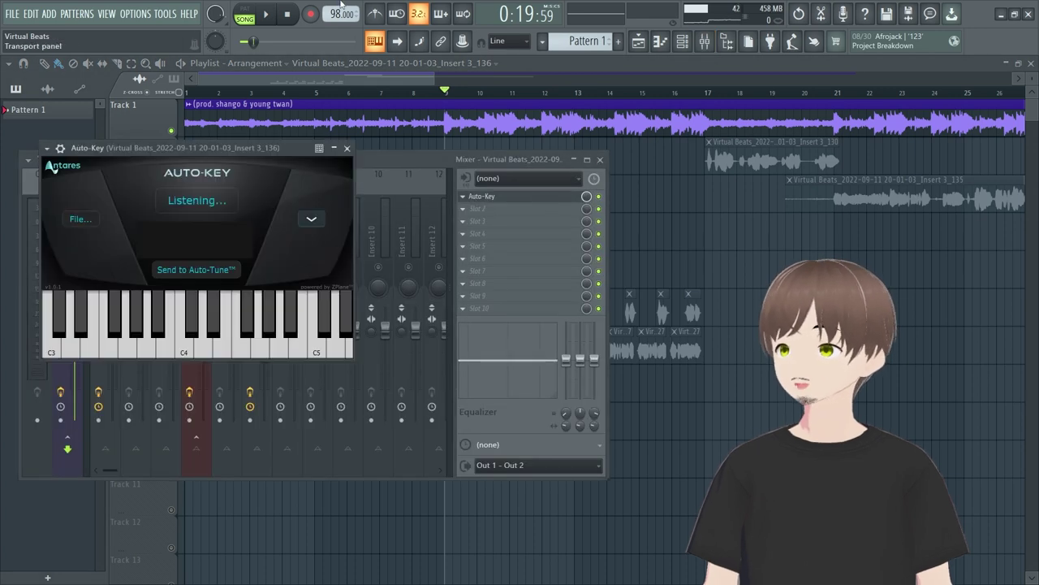
key("space")
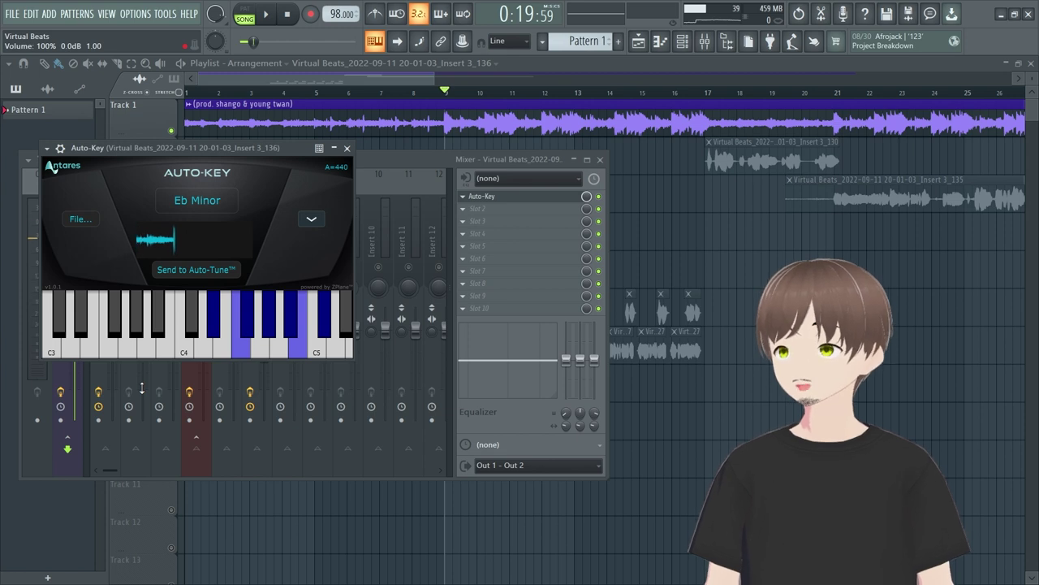
Step: Set the Pitcher on the Vocals mixer track to key D# and a minimum frequency of 25 Hz
left_click(467, 209)
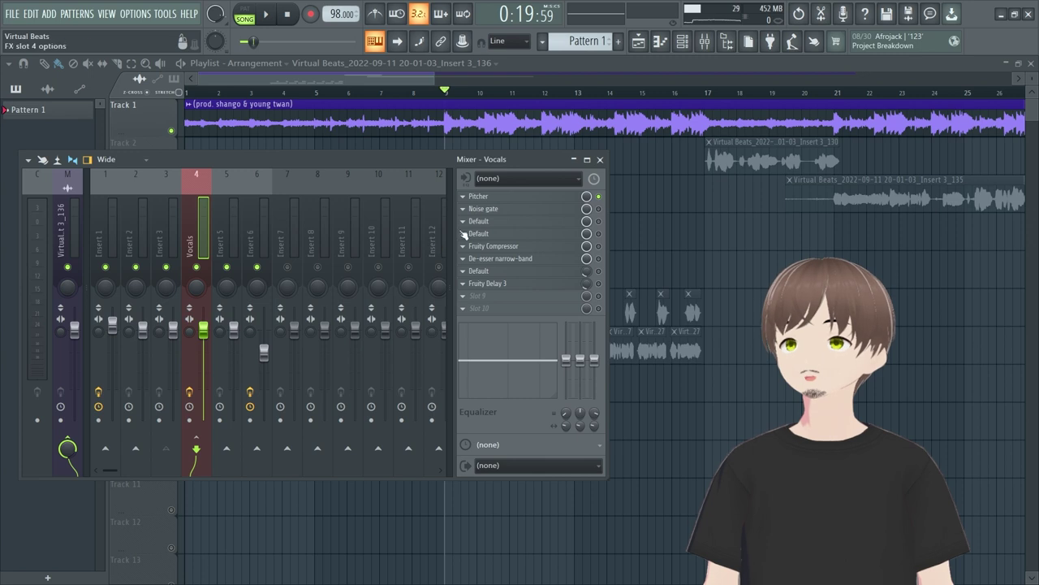
left_click(481, 198)
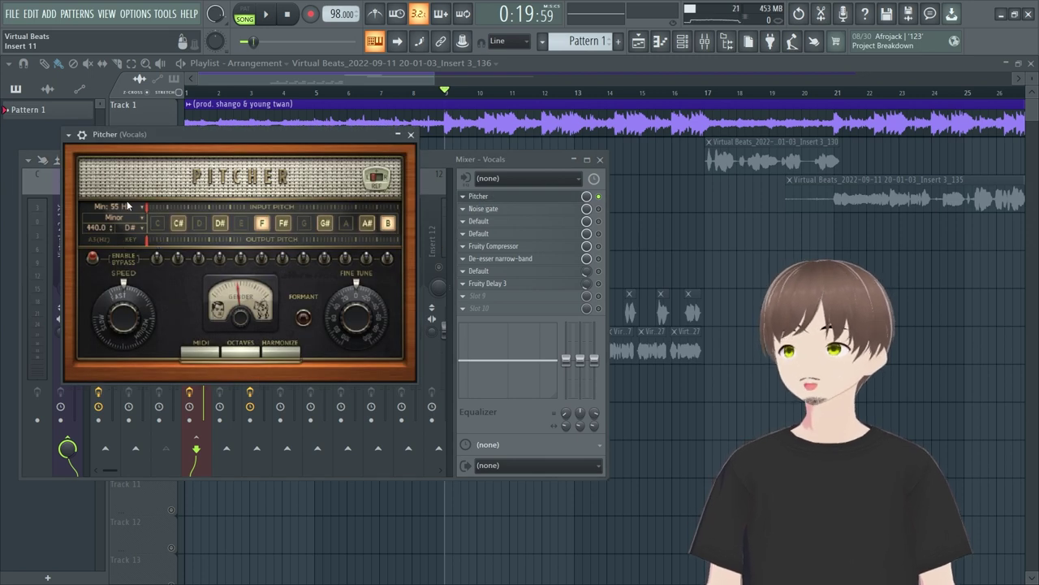
left_click(141, 231)
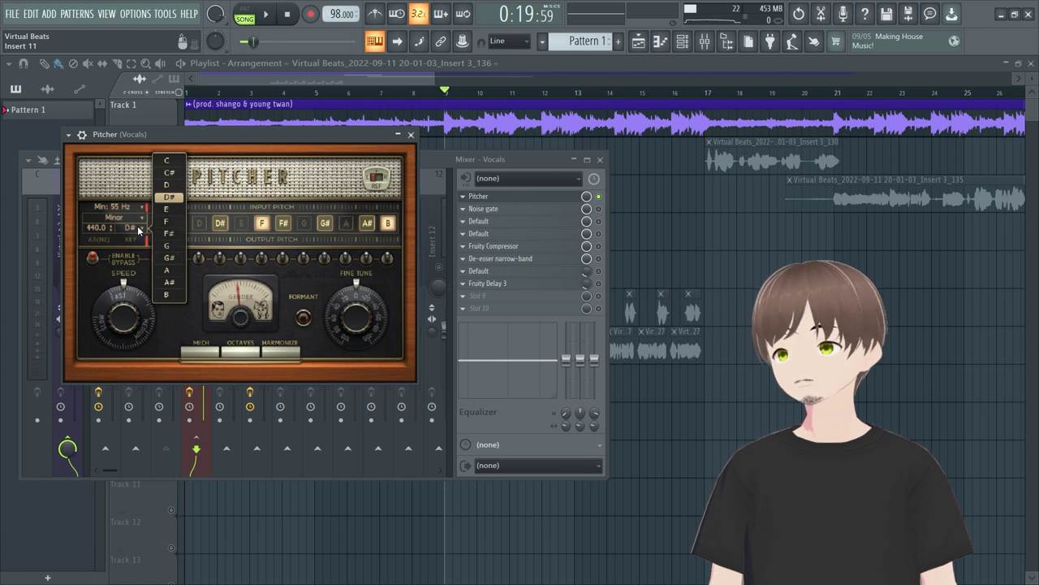
left_click(171, 202)
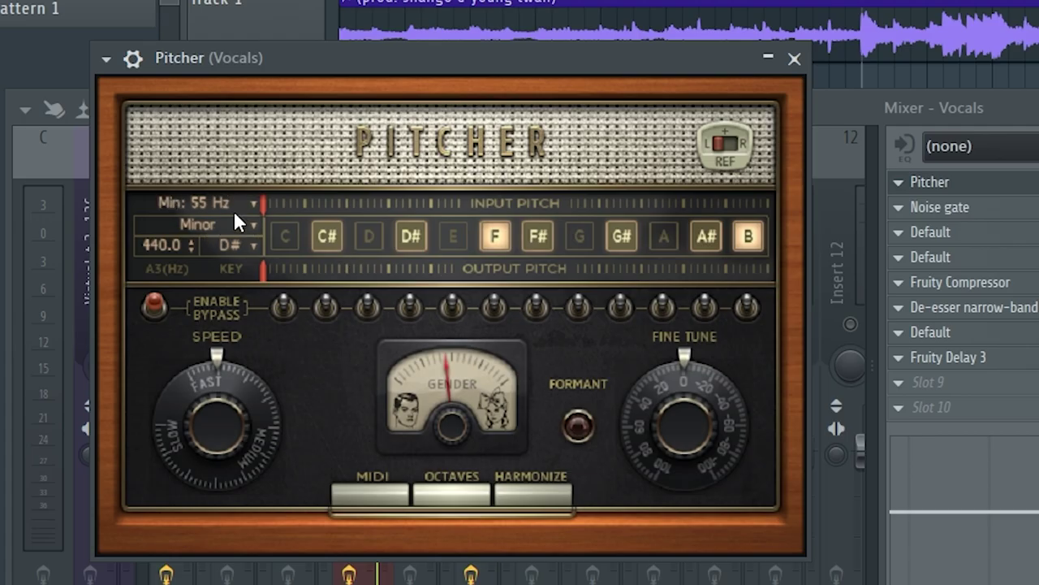
left_click(245, 207)
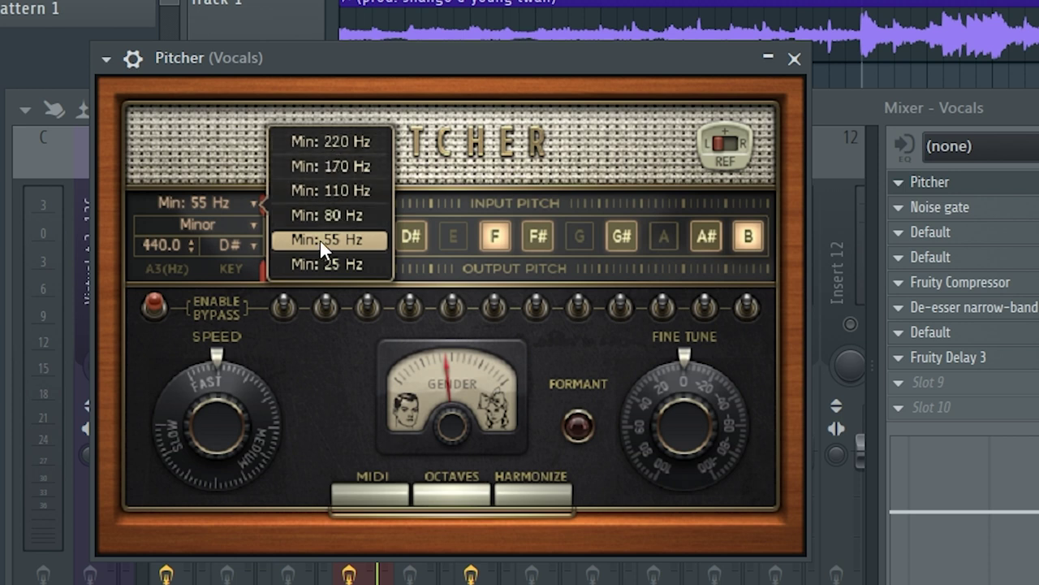
left_click(309, 265)
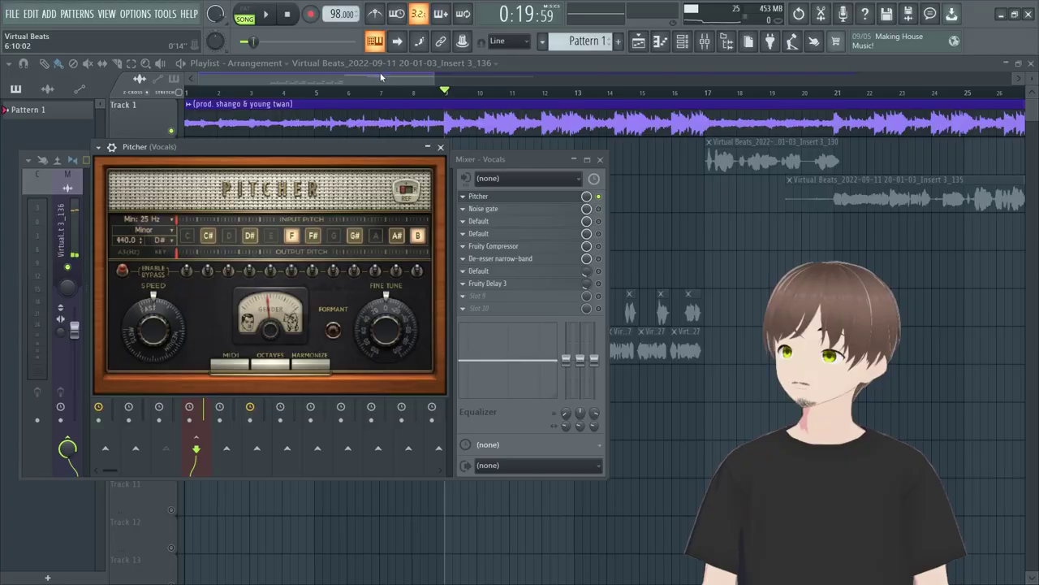
Step: Unmute the vocal clips on Track 7 and mute the beat on Track 1 in the playlist
key("F12")
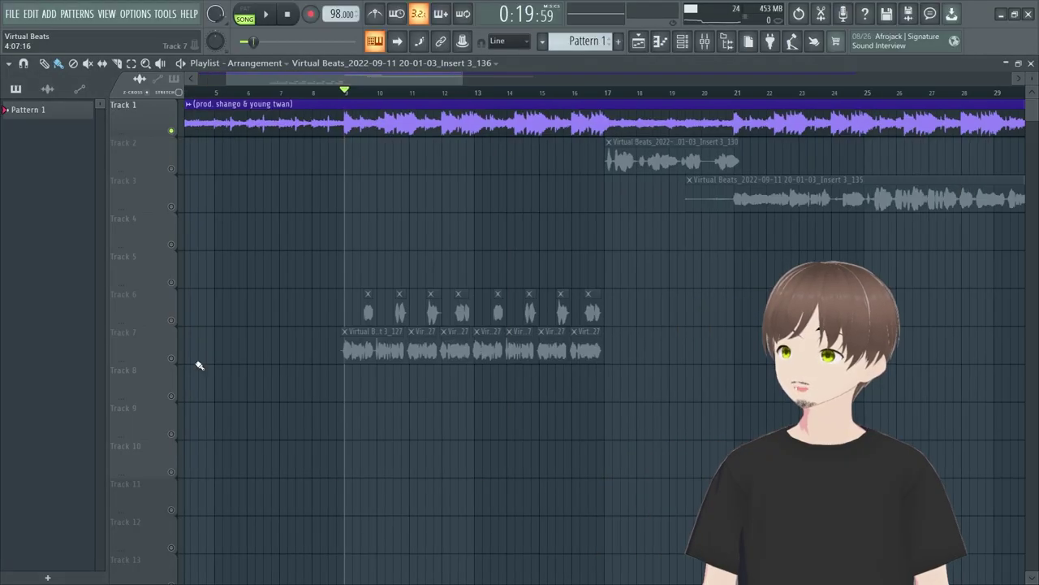
left_click(172, 358)
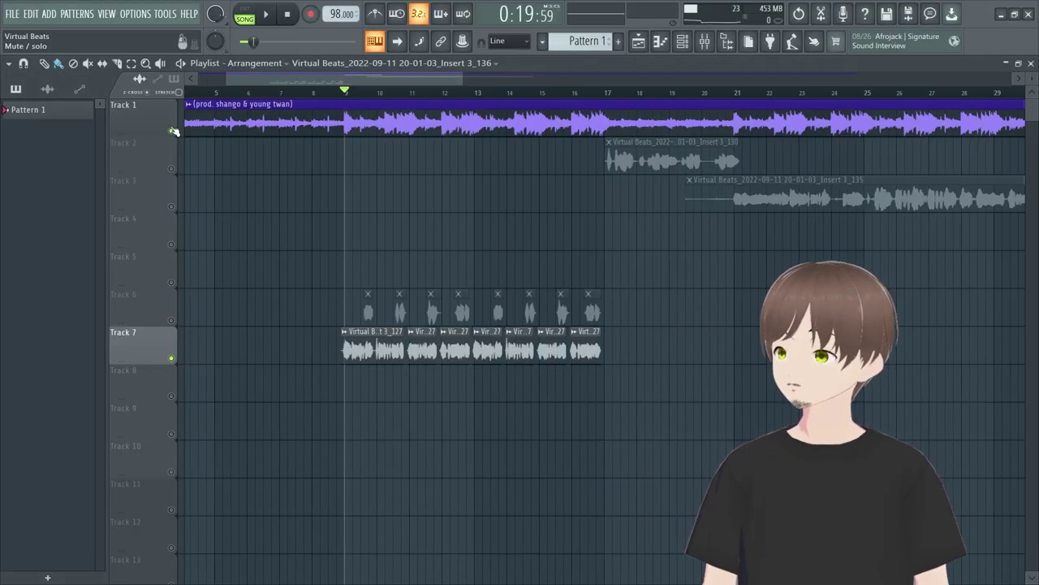
left_click(171, 131)
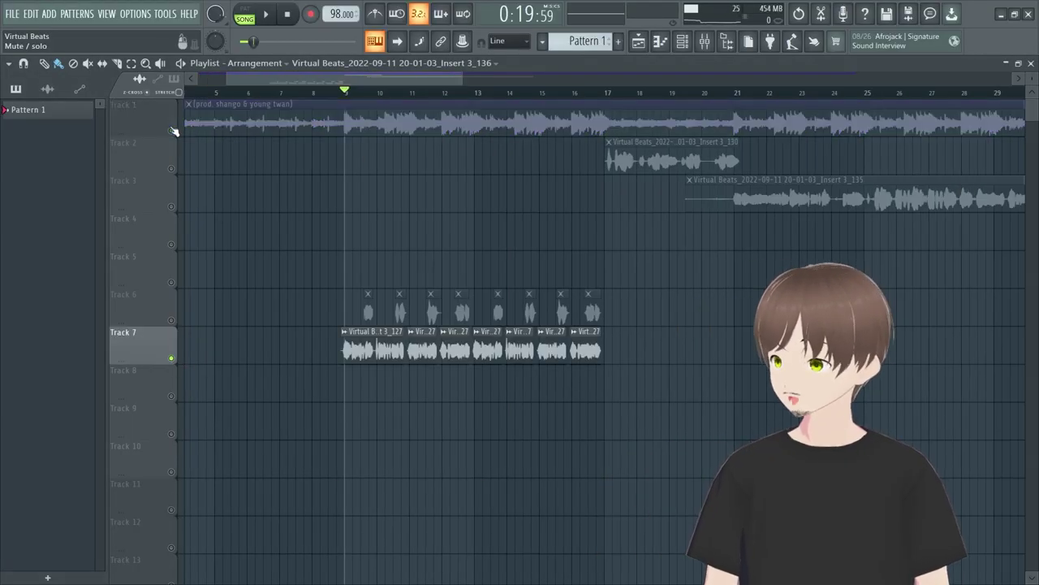
Step: Lower the Vocals mixer track's fader slightly below its default and check the level by playing the isolated vocals
left_click(704, 41)
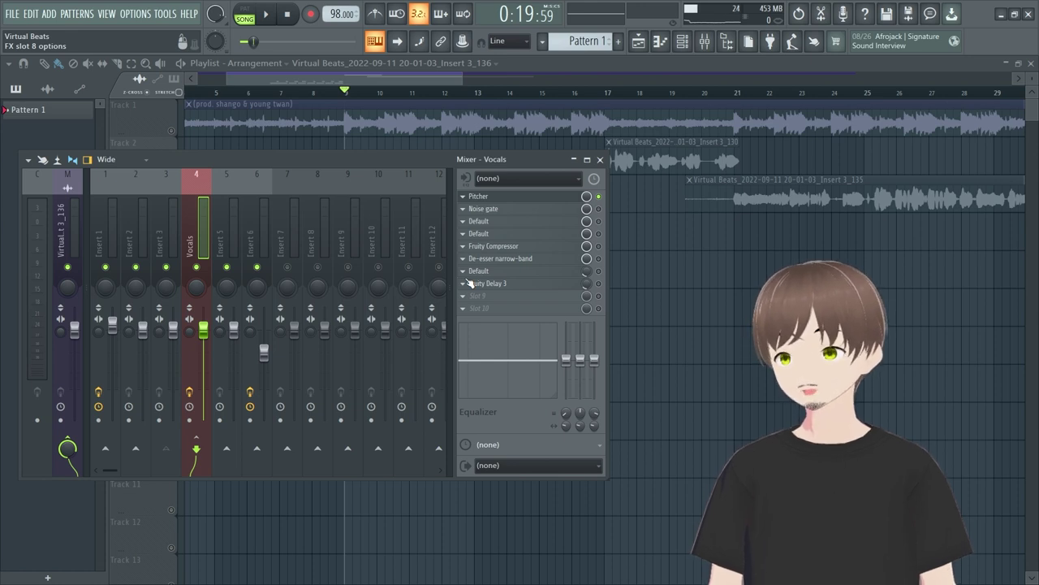
key("space")
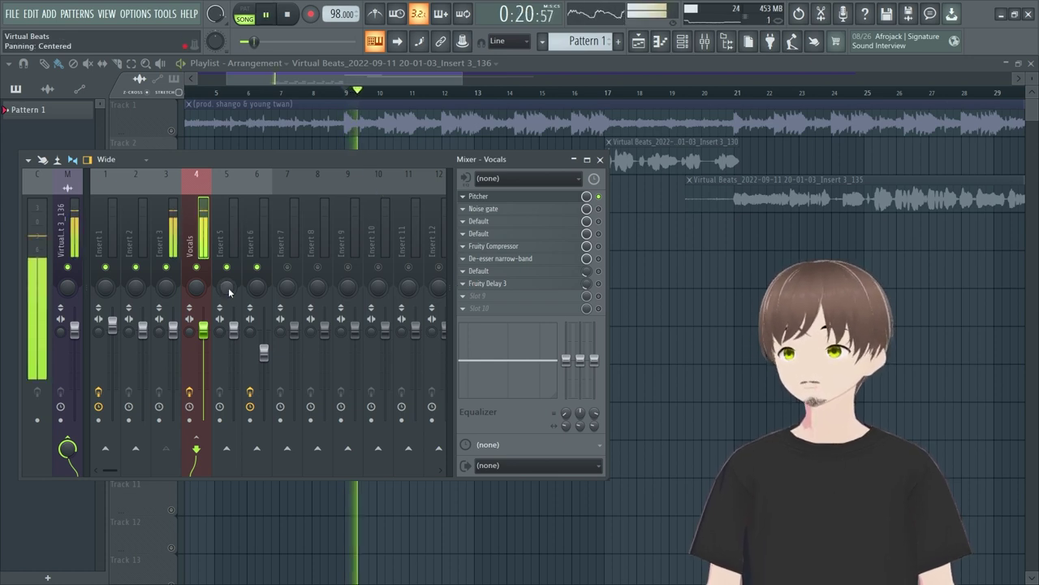
key("space")
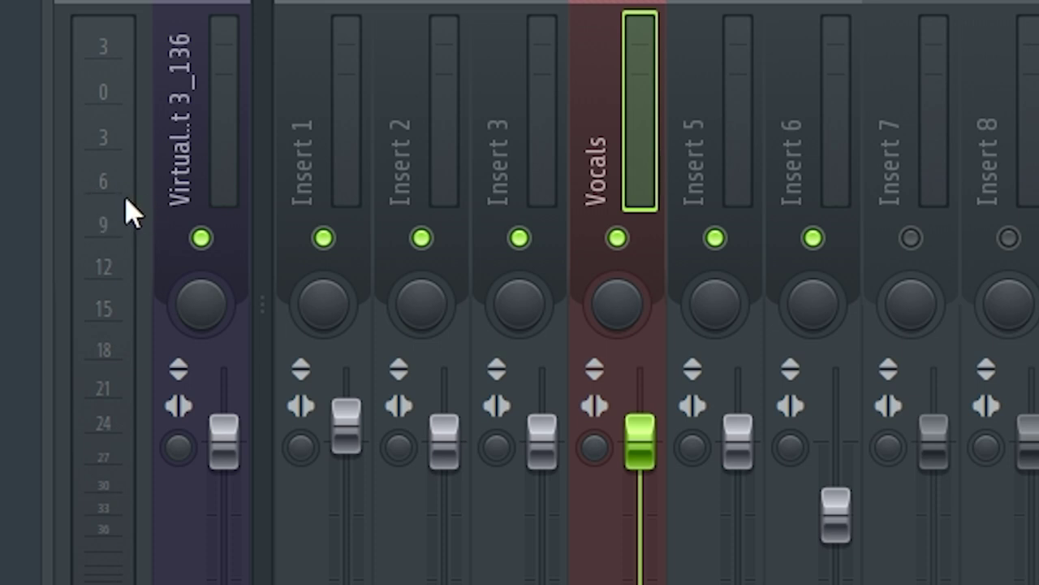
left_click_drag(654, 456, 662, 505)
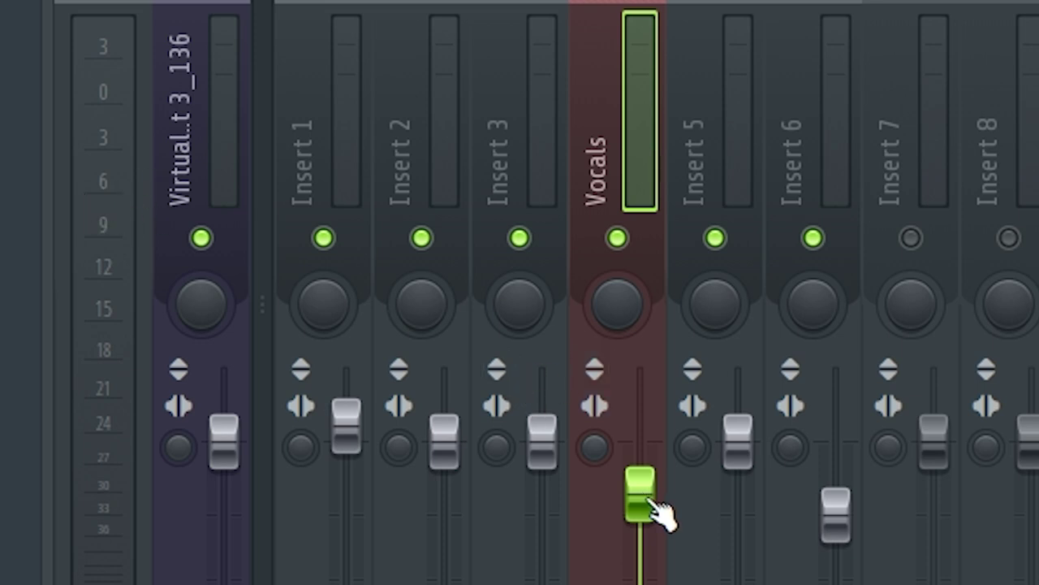
key("space")
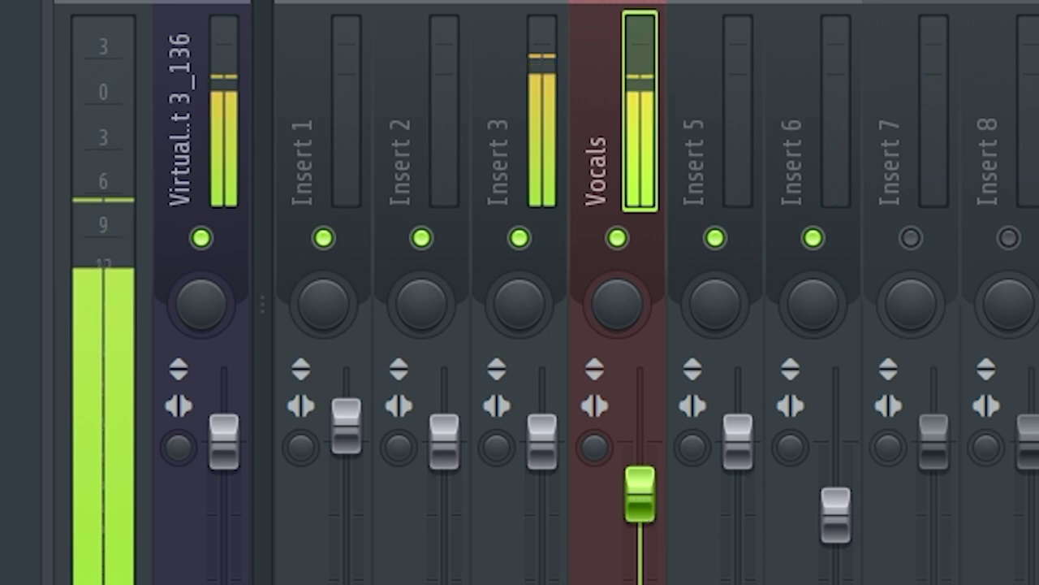
Step: Reset the Vocals mixer track's fader to its default level and play the isolated vocals for comparison
right_click(645, 505)
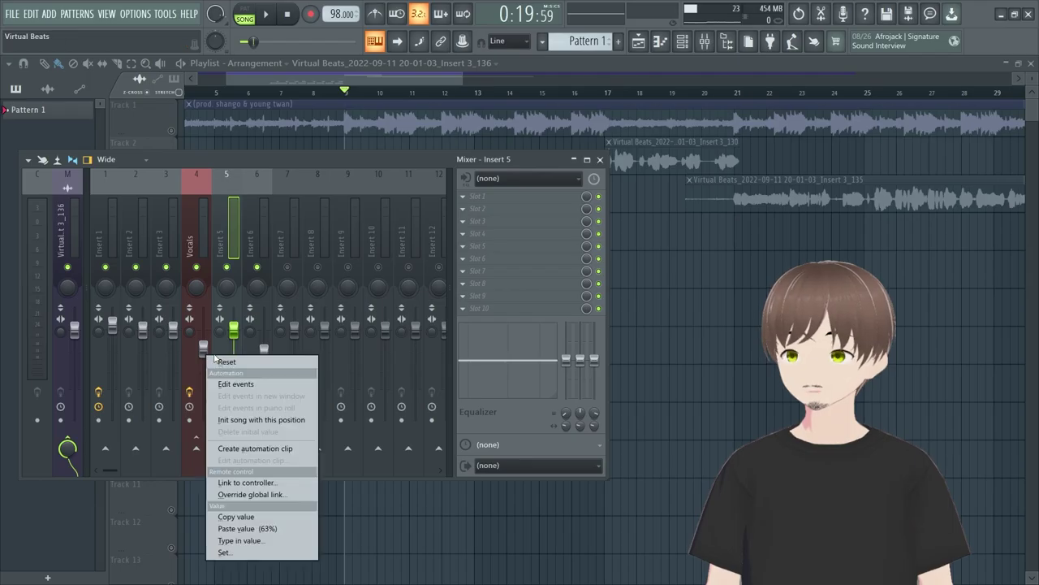
left_click(224, 362)
key("space")
key("space")
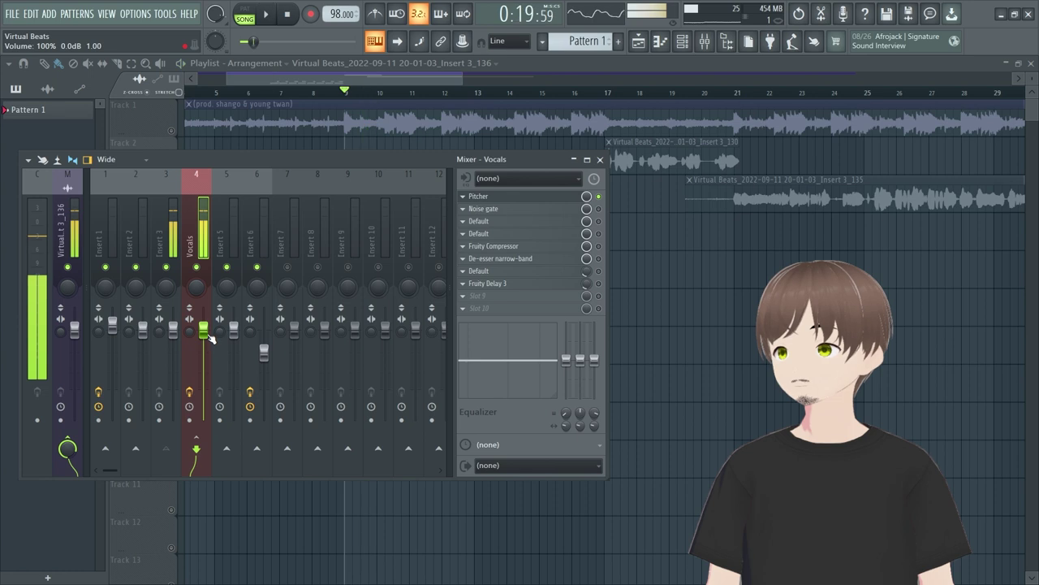
Step: Restore the Vocals mixer track's fader to the copied 63% value and play the isolated vocals again
right_click(207, 333)
left_click(240, 508)
key("space")
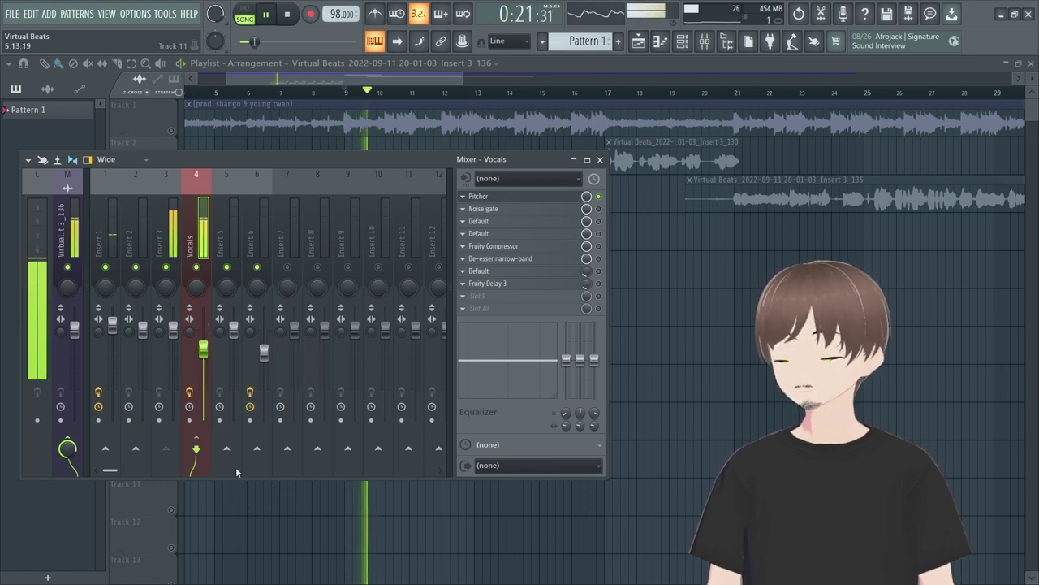
key("space")
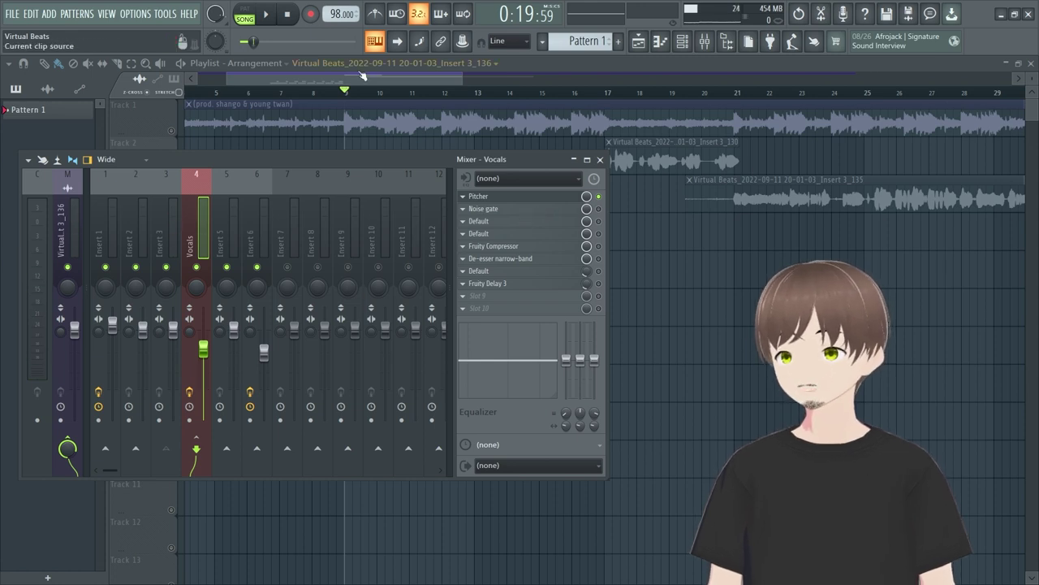
Step: Extend the start of the first vocal clip on Track 7 back to about the middle of bar 8
key("F9")
scroll(368, 309, "left", 2)
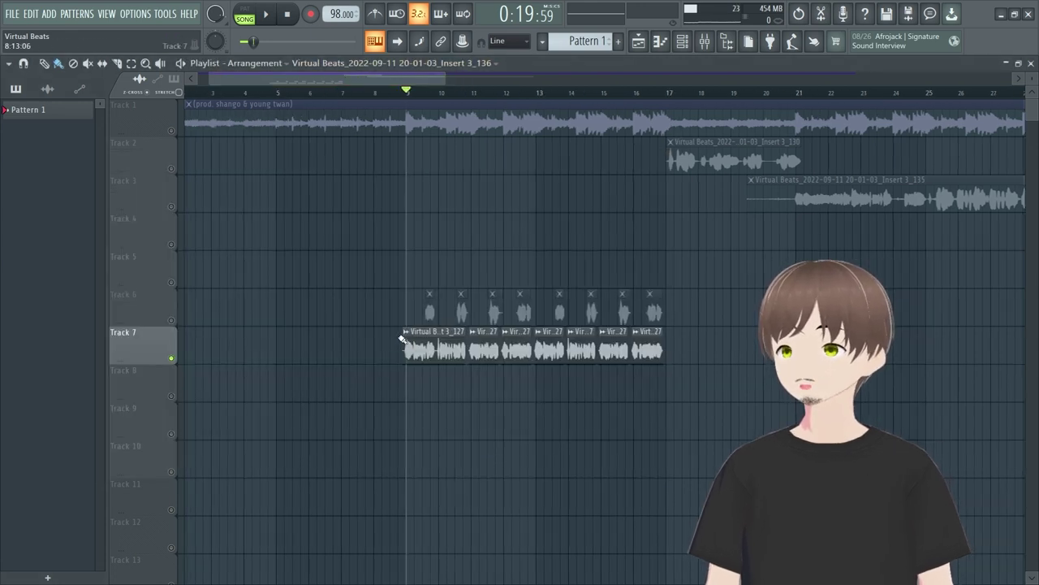
mouse_move(403, 334)
left_mouse_down()
mouse_move(361, 334)
mouse_move(396, 334)
left_mouse_up()
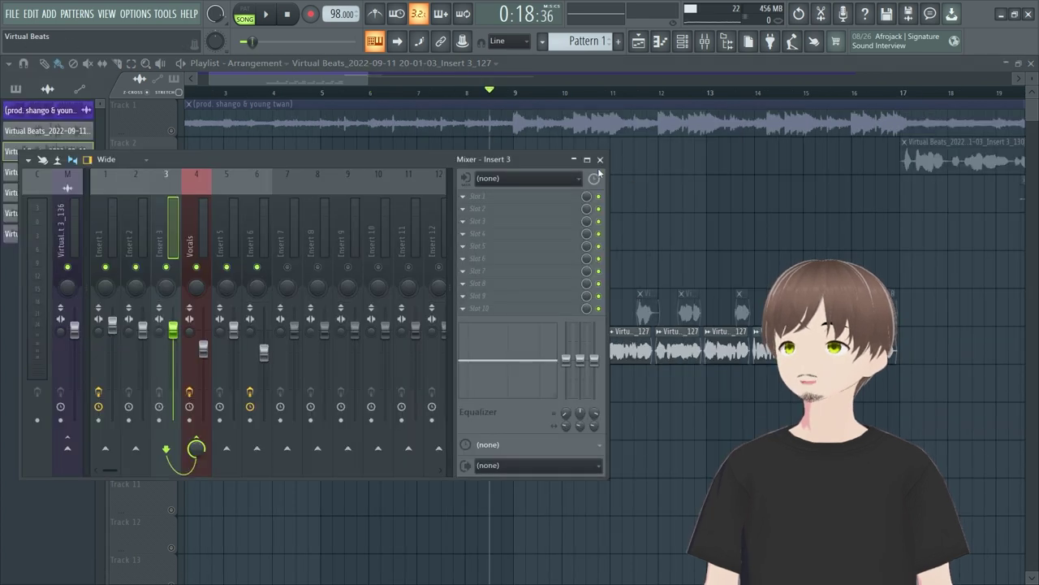
Step: Try the Out only and Generic declicking modes for the first Track 7 vocal clip, then choose Smooth (bleeding)
left_click(600, 160)
double_click(560, 353)
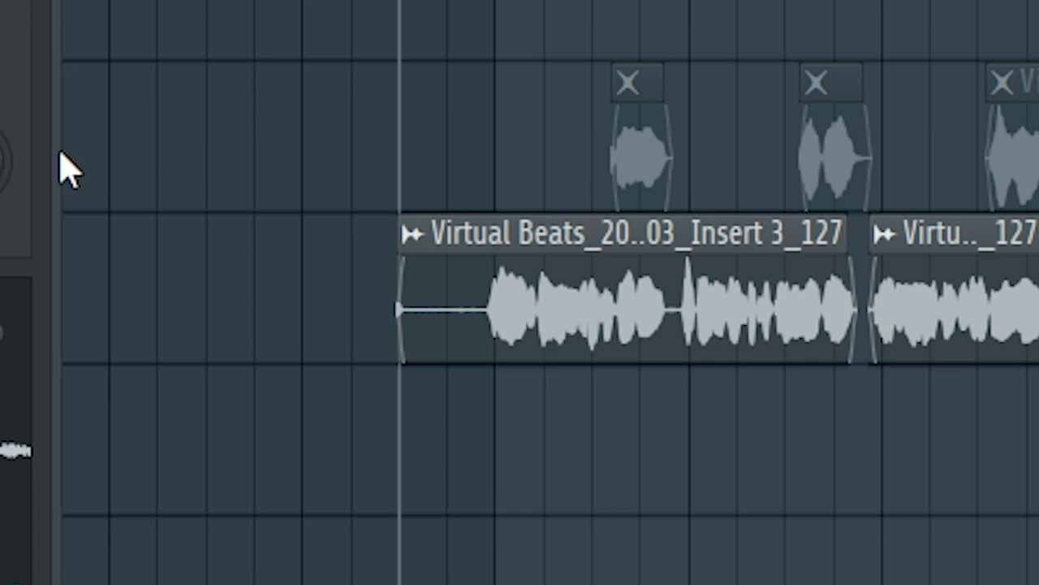
left_click(154, 262)
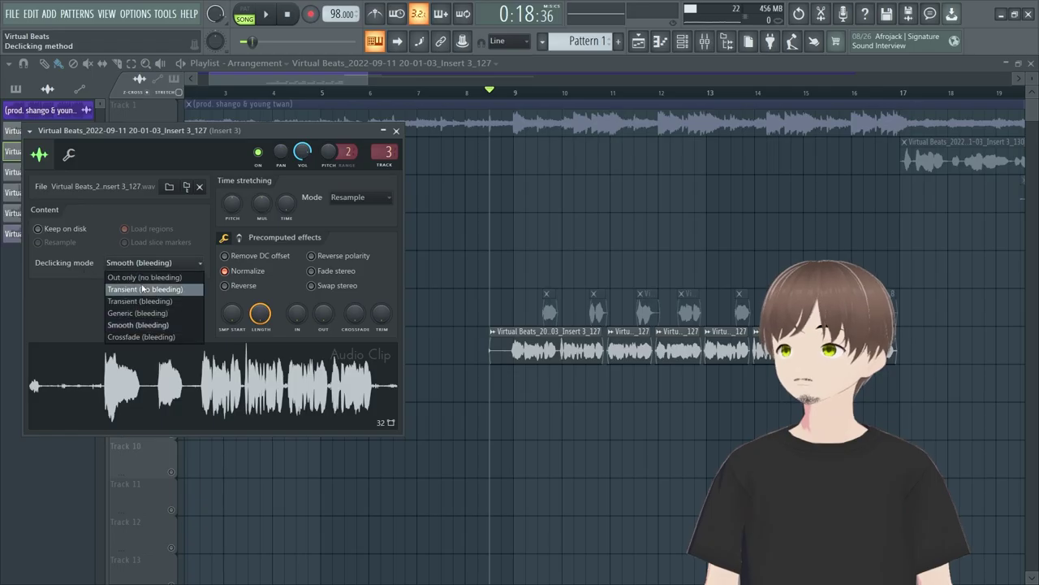
left_click(132, 276)
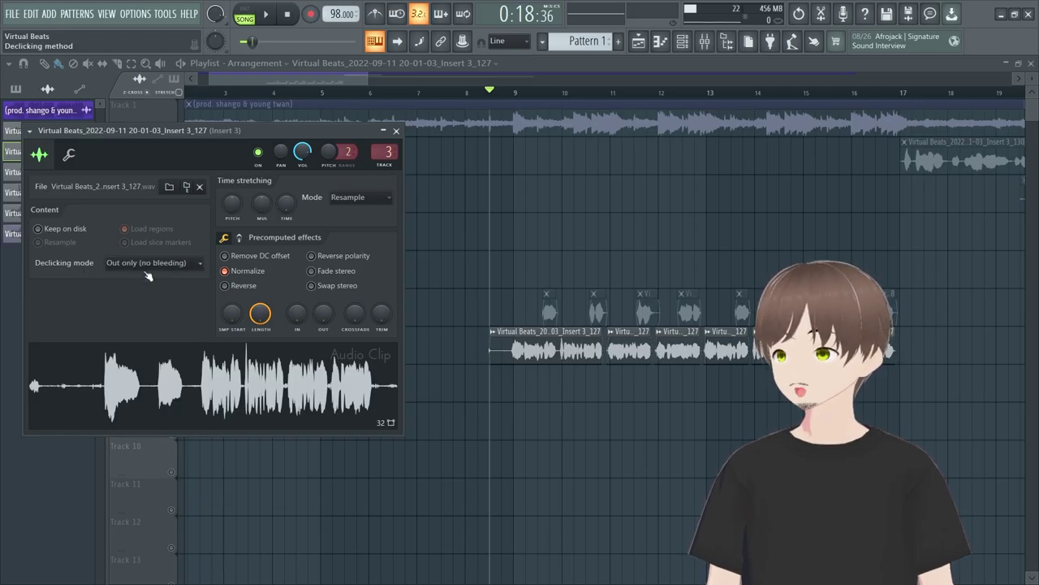
left_click(152, 271)
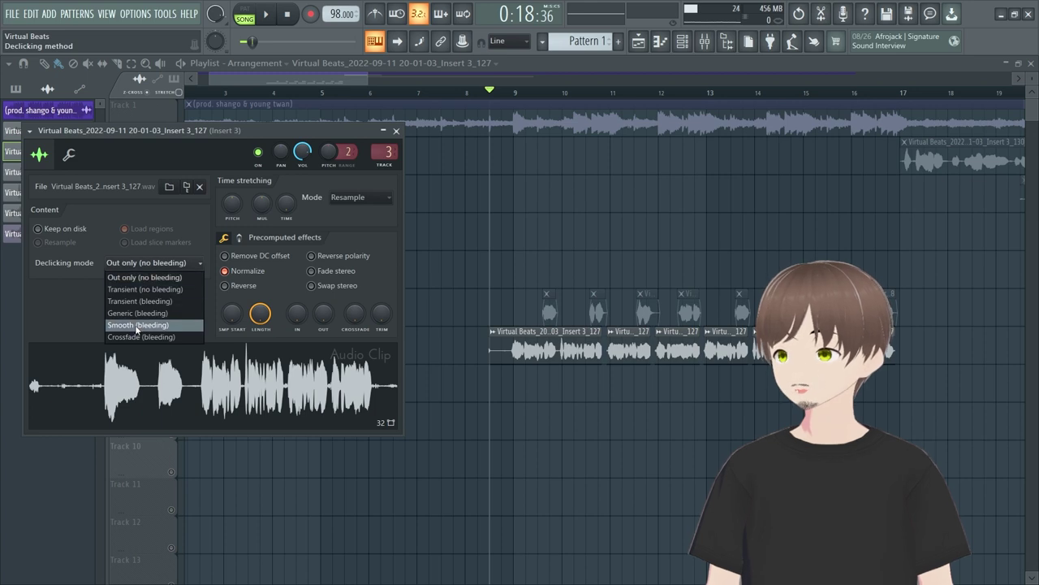
left_click(162, 319)
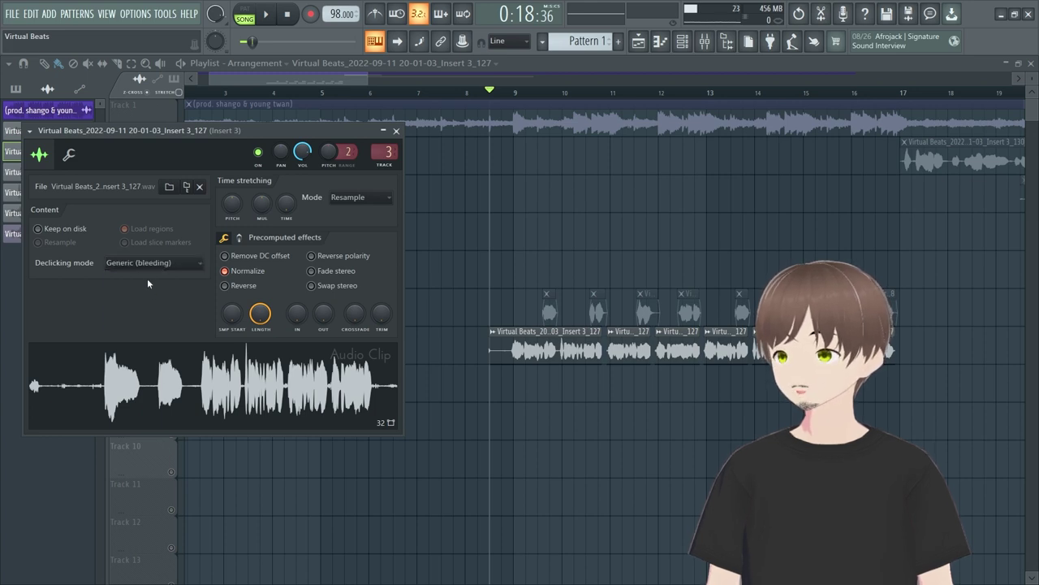
left_click(130, 263)
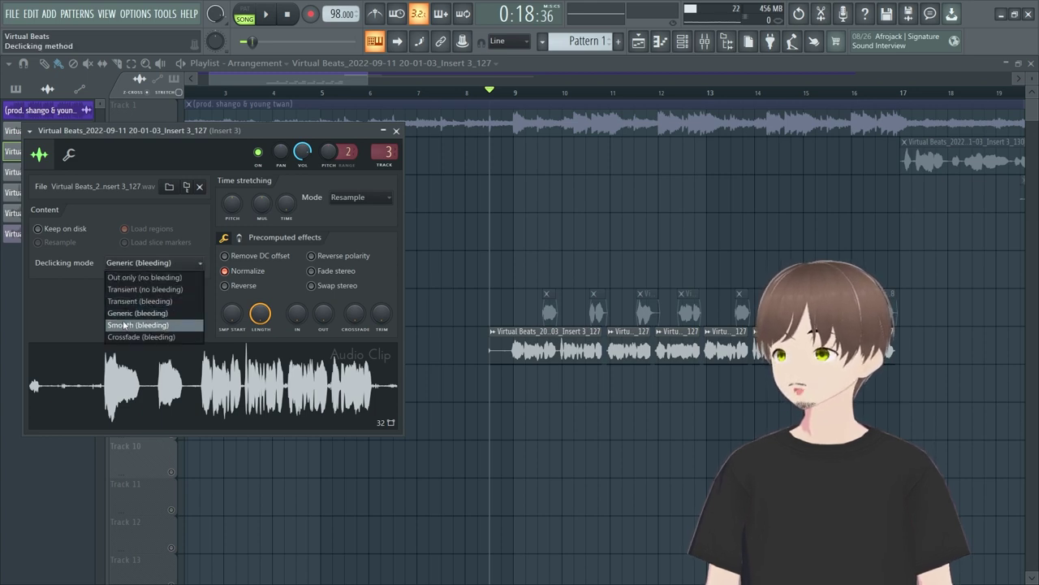
left_click(124, 325)
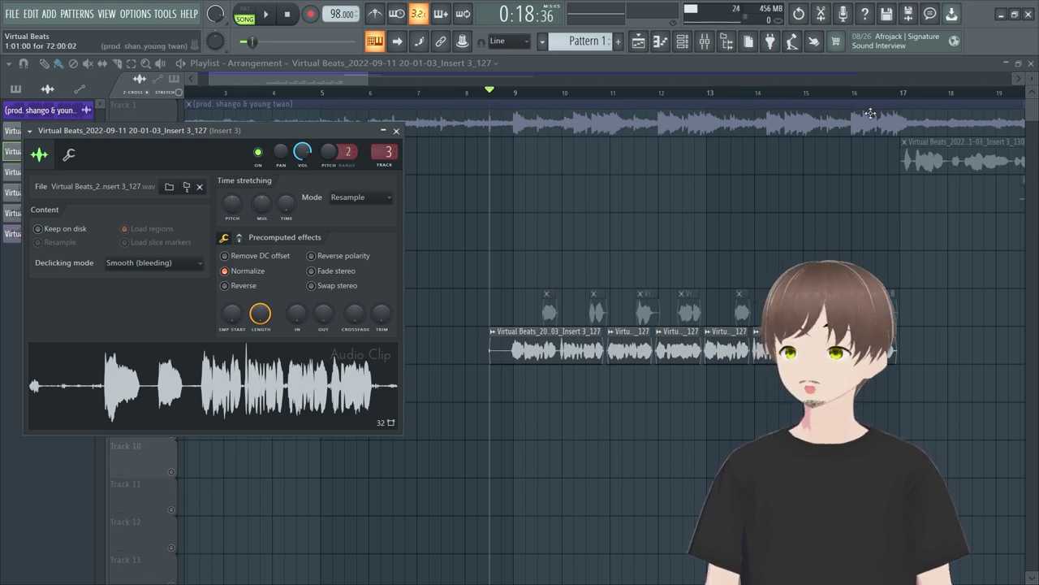
Step: Open the Noise gate effect on the Vocals mixer track and load its Noise gate preset
left_click(705, 45)
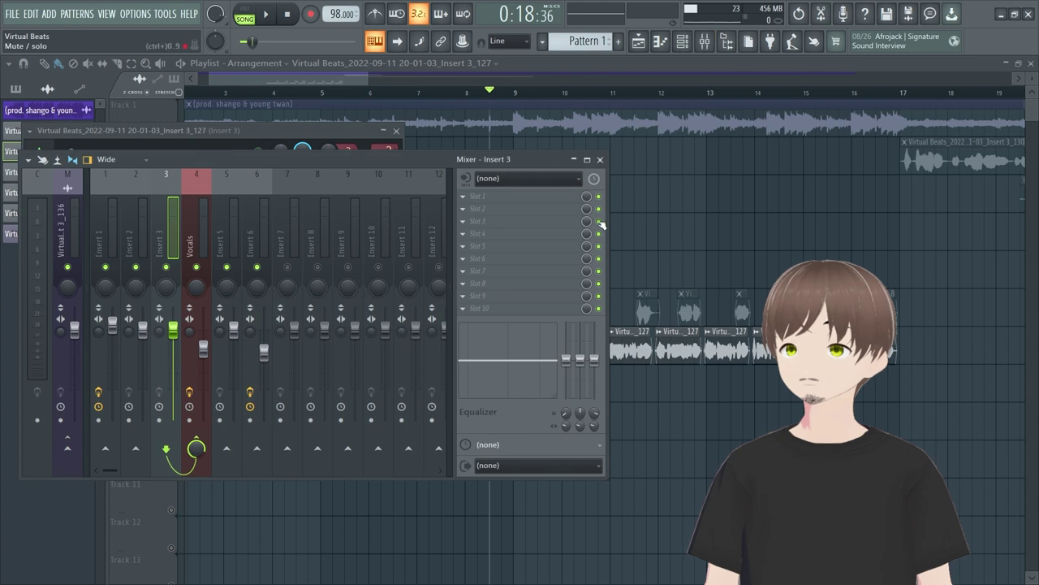
left_click(192, 225)
left_click(495, 216)
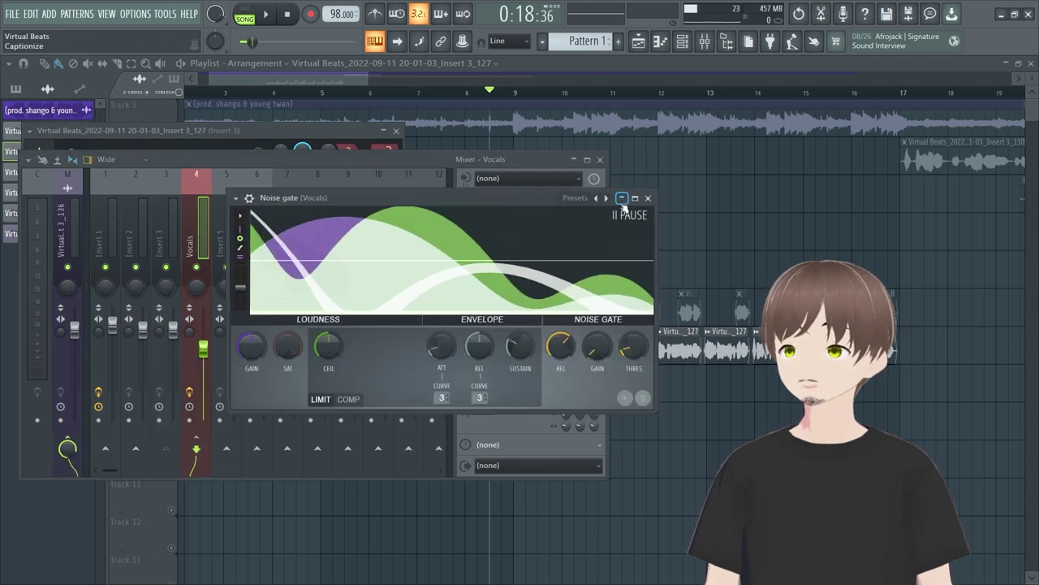
left_click(649, 195)
left_click(557, 209)
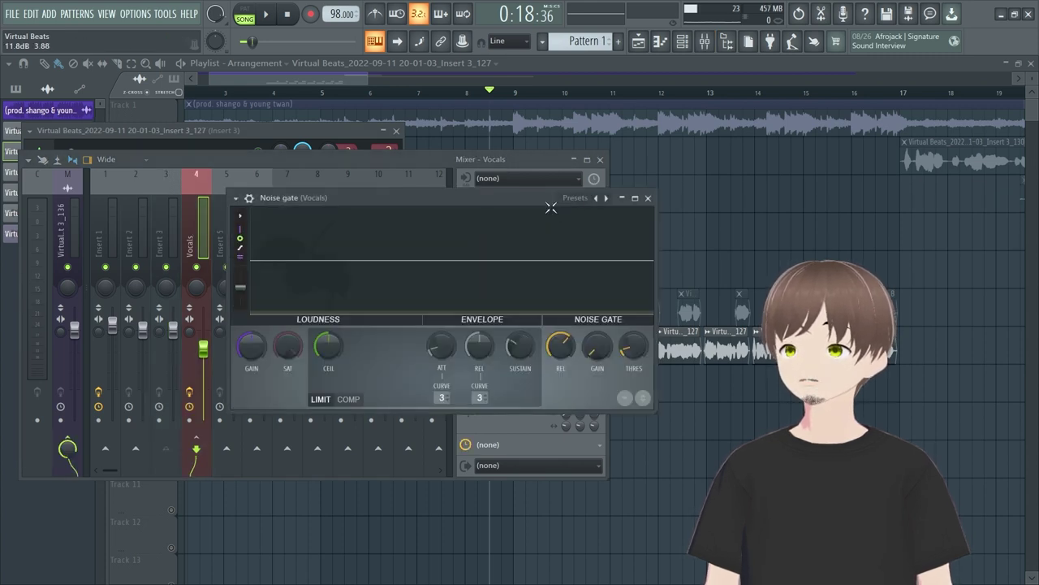
left_click(575, 200)
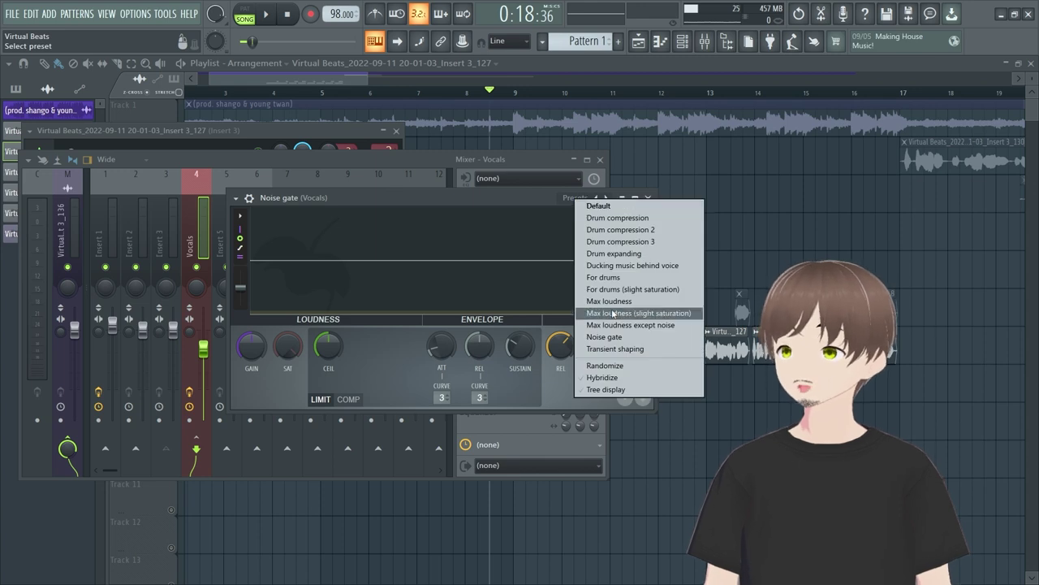
left_click(616, 338)
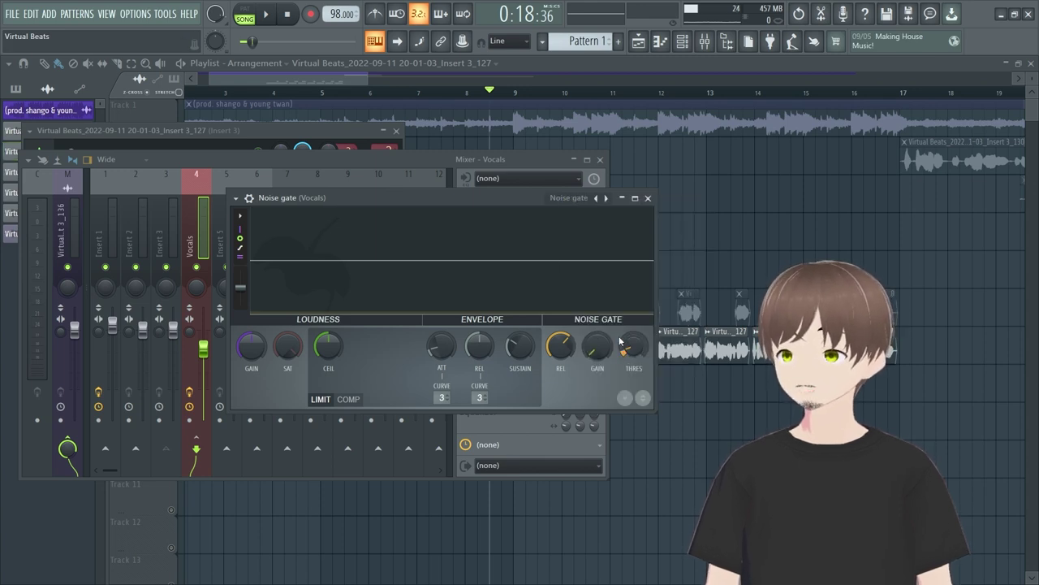
Step: Set the noise gate's threshold to about -27.3 dB and play the vocals with and without the gate to compare
left_click_drag(633, 347, 633, 329)
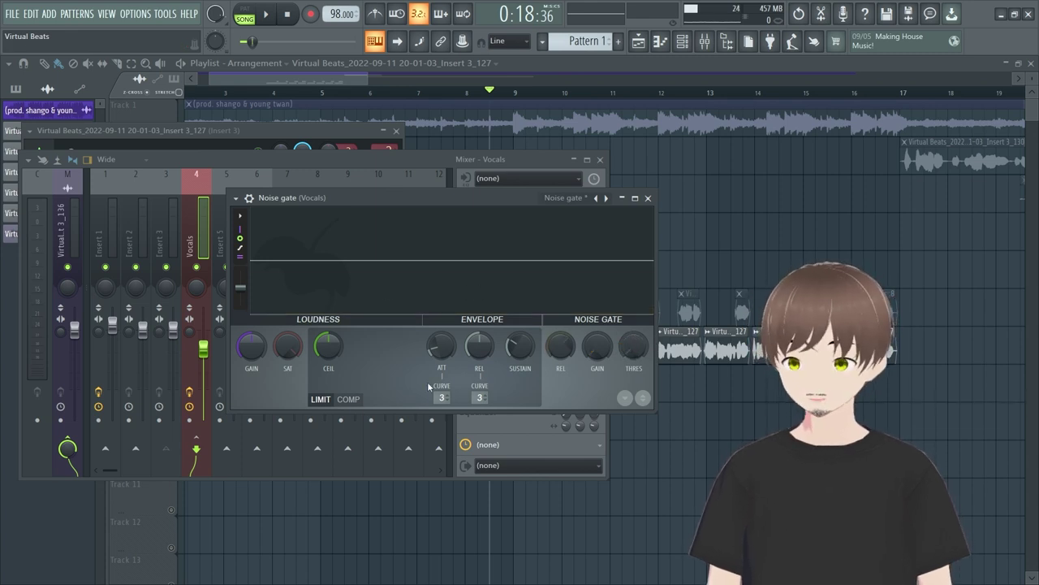
left_click_drag(631, 349, 632, 351)
key("space")
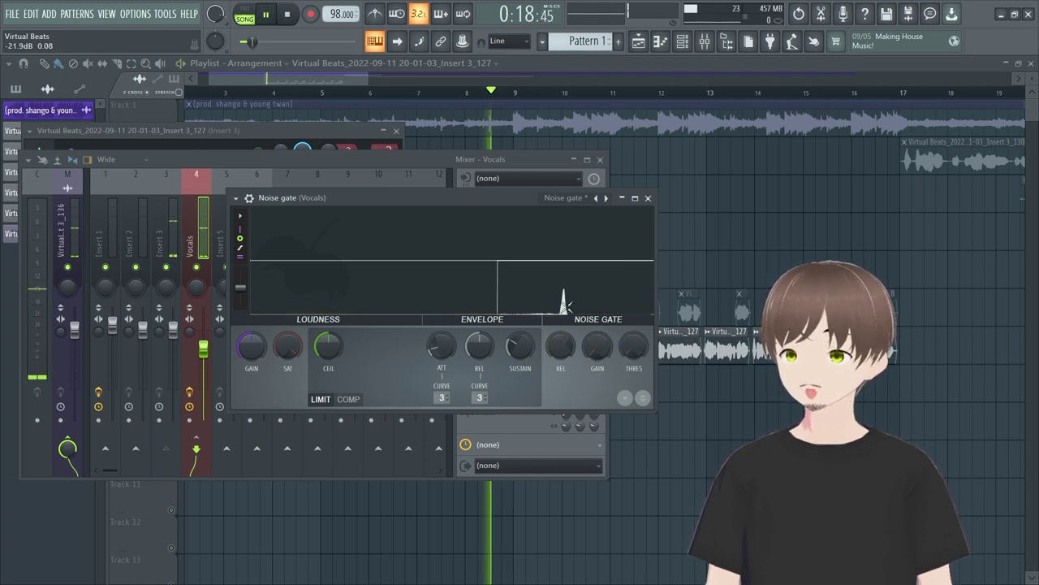
left_click_drag(632, 344, 627, 357)
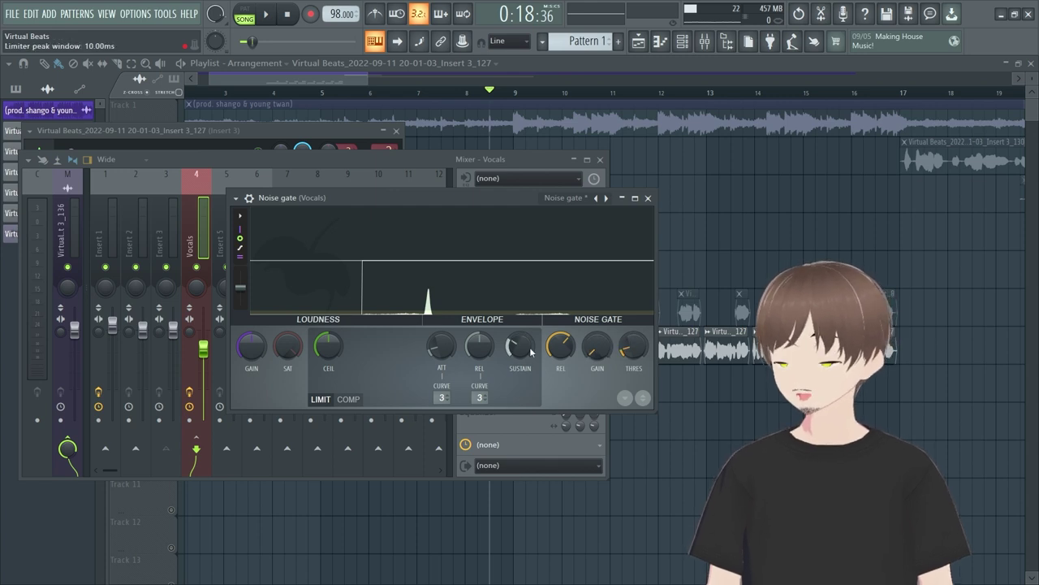
left_click_drag(633, 347, 633, 338)
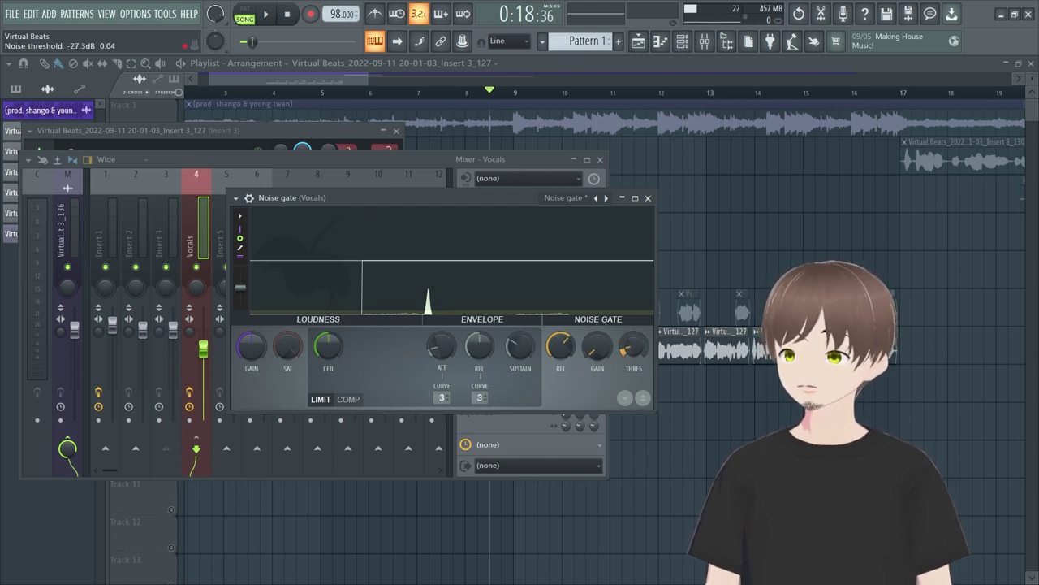
key("space")
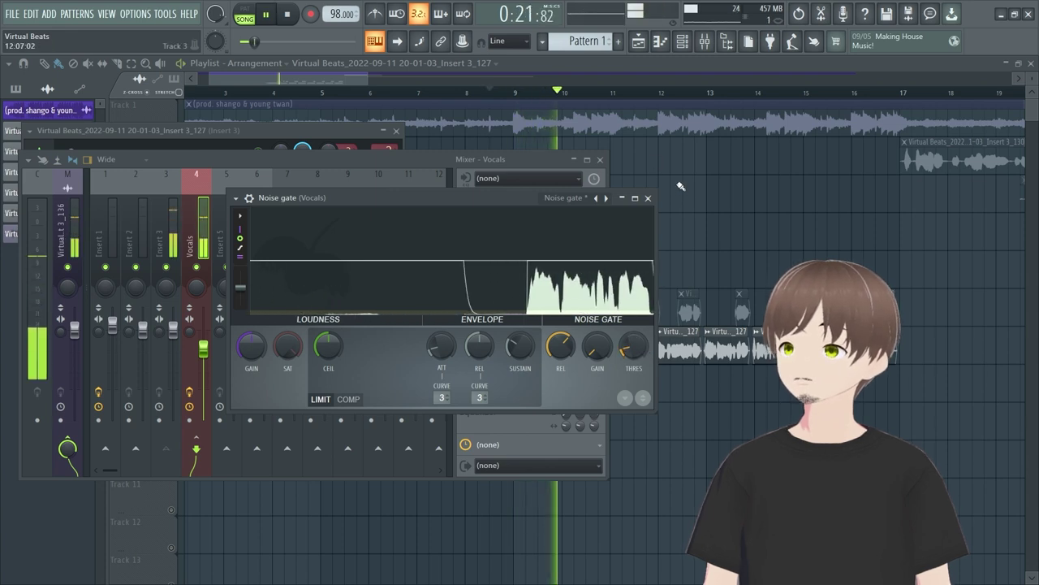
left_click(647, 197)
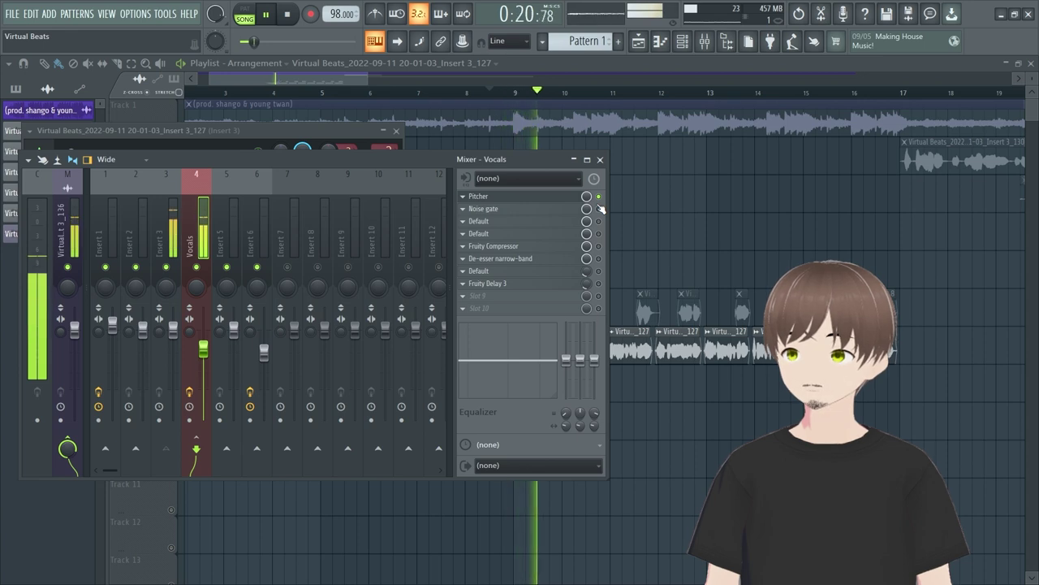
key("space")
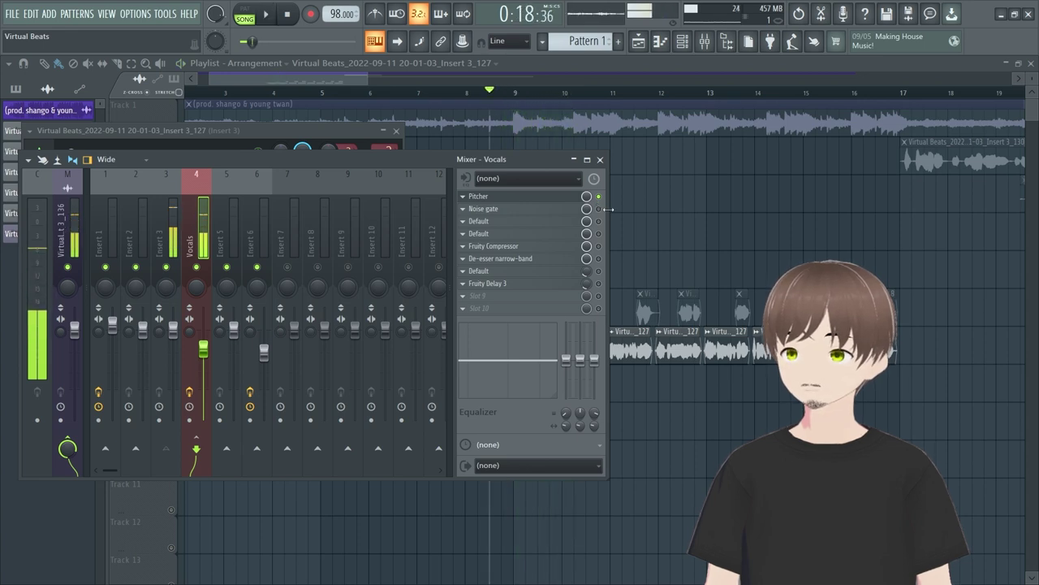
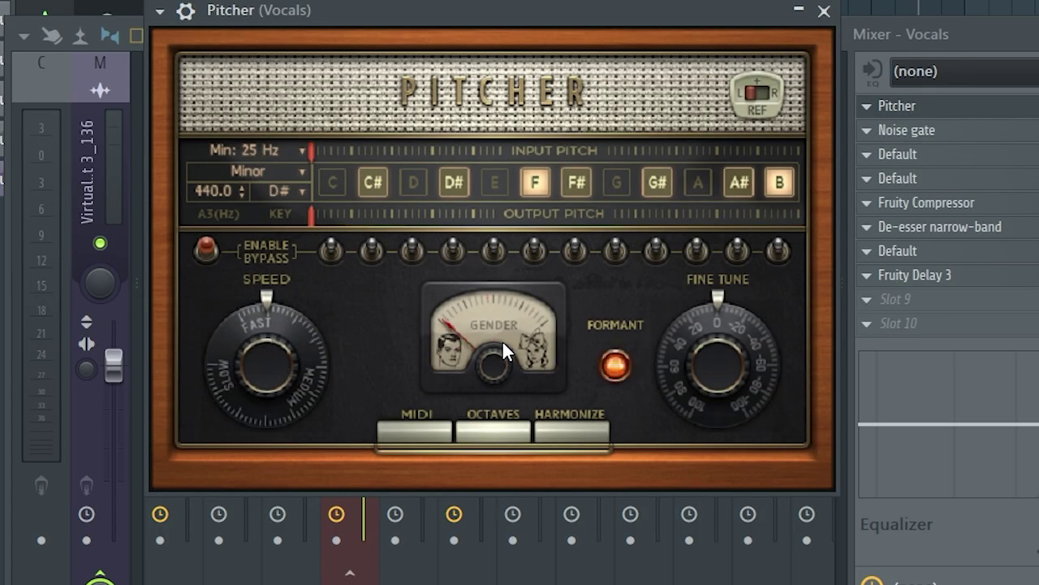
Step: Turn off Formant in the Vocals track's Pitcher and return the correction speed to Fast after trying Slow
left_click(617, 369)
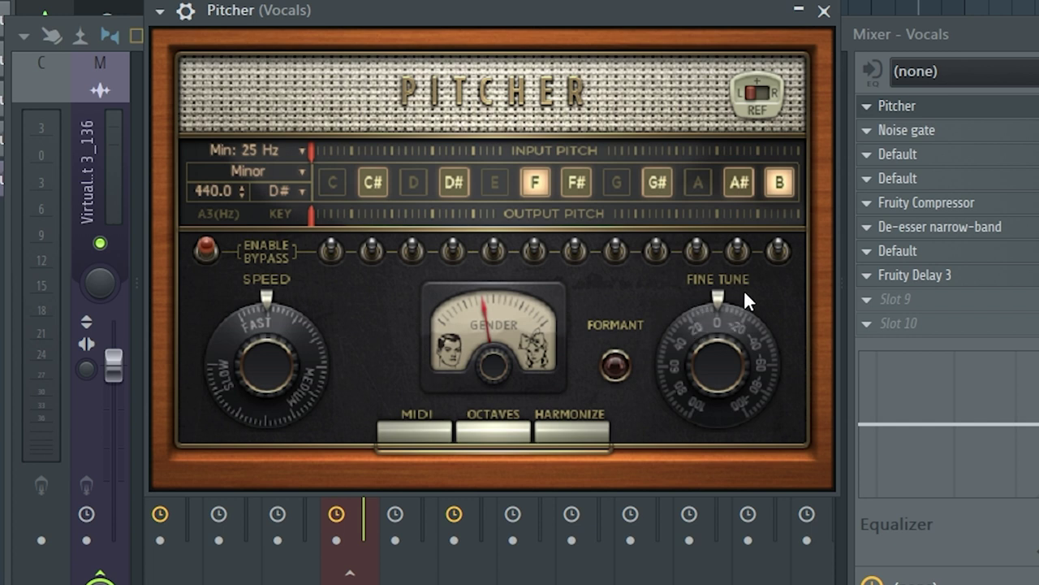
left_click_drag(776, 319, 690, 360)
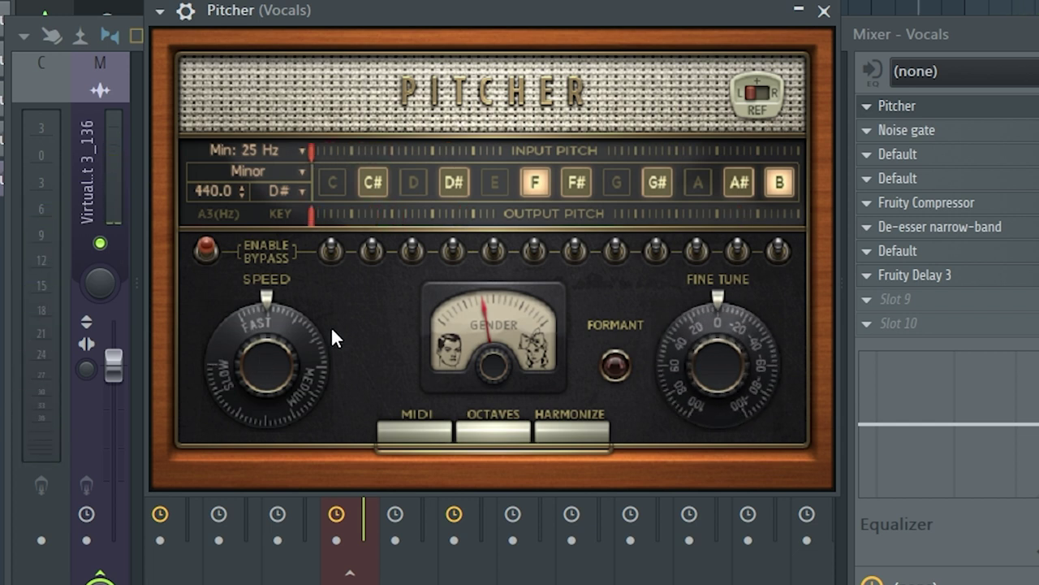
left_click(268, 366)
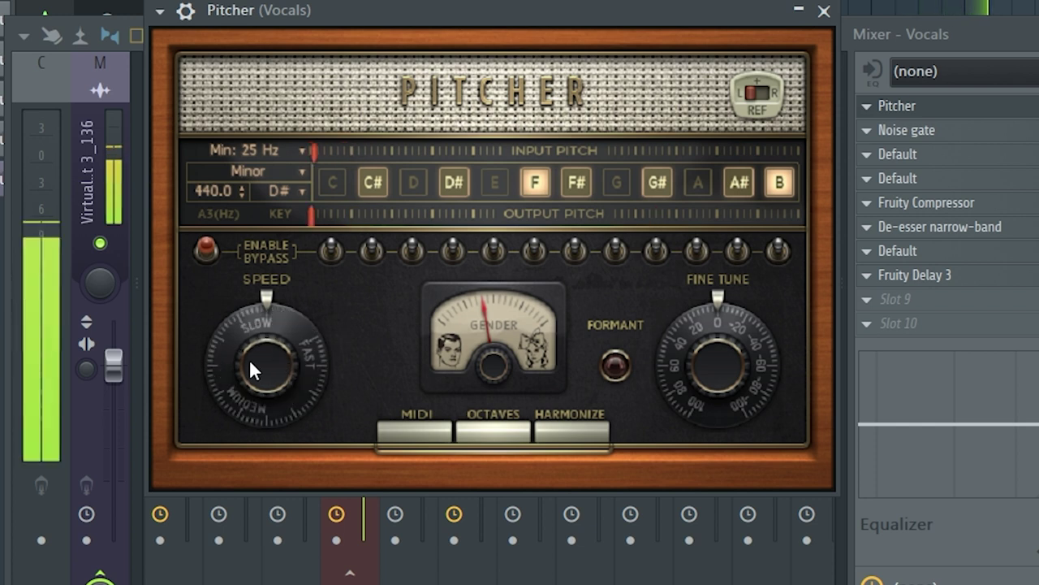
left_click_drag(251, 363, 250, 285)
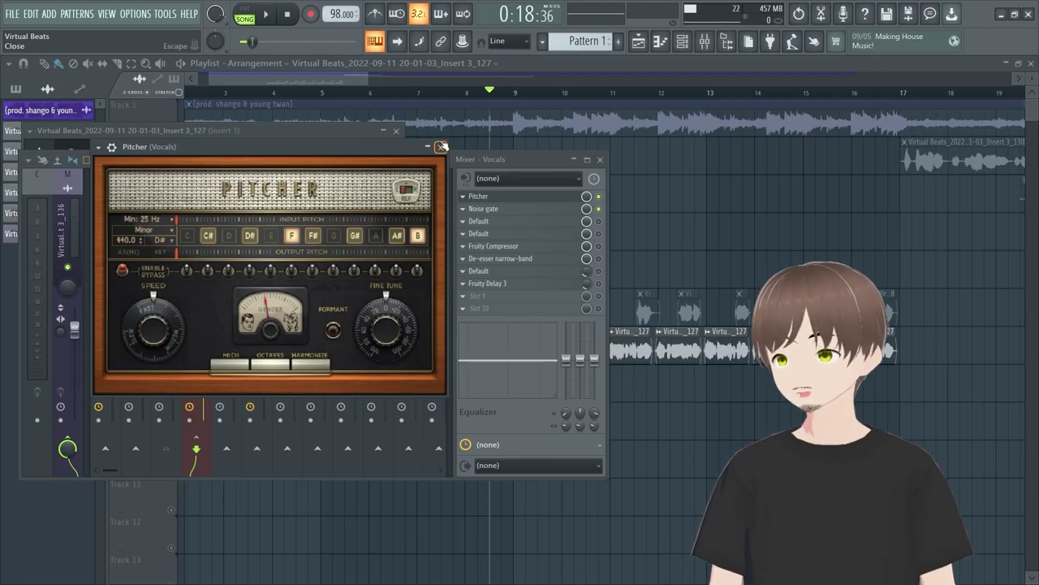
left_click(800, 12)
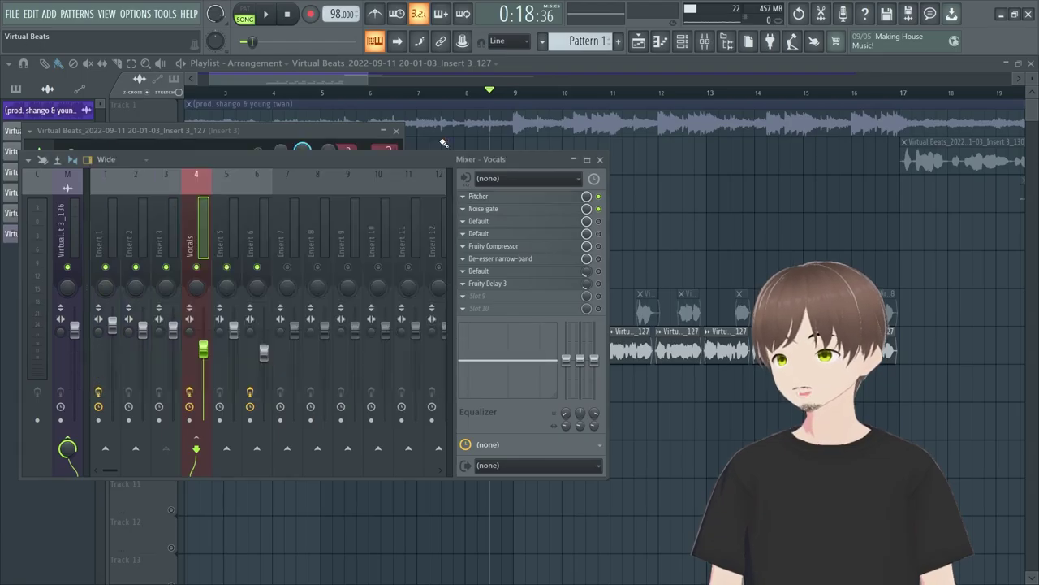
Step: Enable the Parametric EQ 2 following the Noise gate on the Vocals mixer track and load its Default preset
left_click(478, 231)
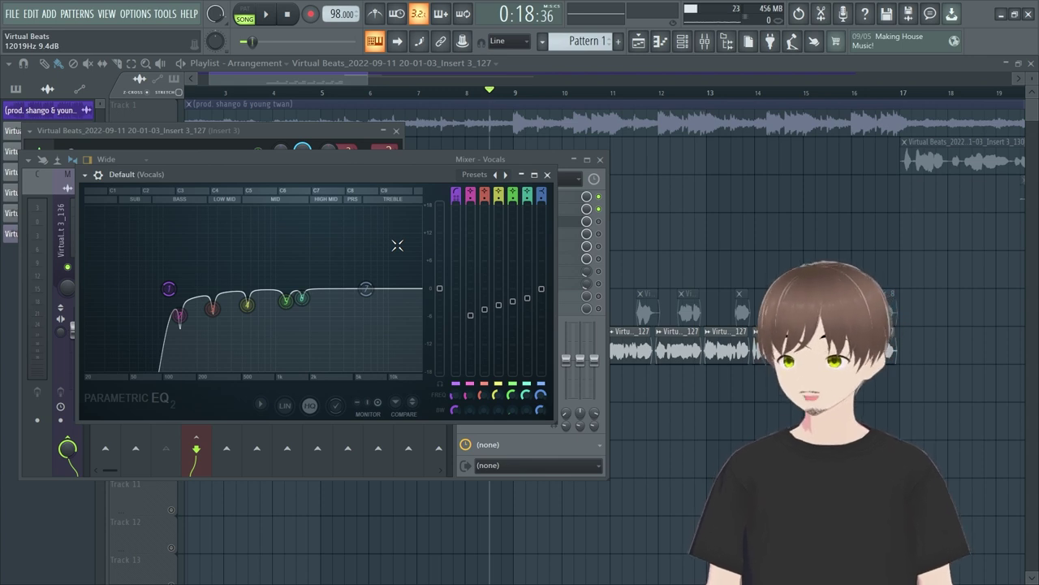
left_click(599, 221)
left_click(560, 221)
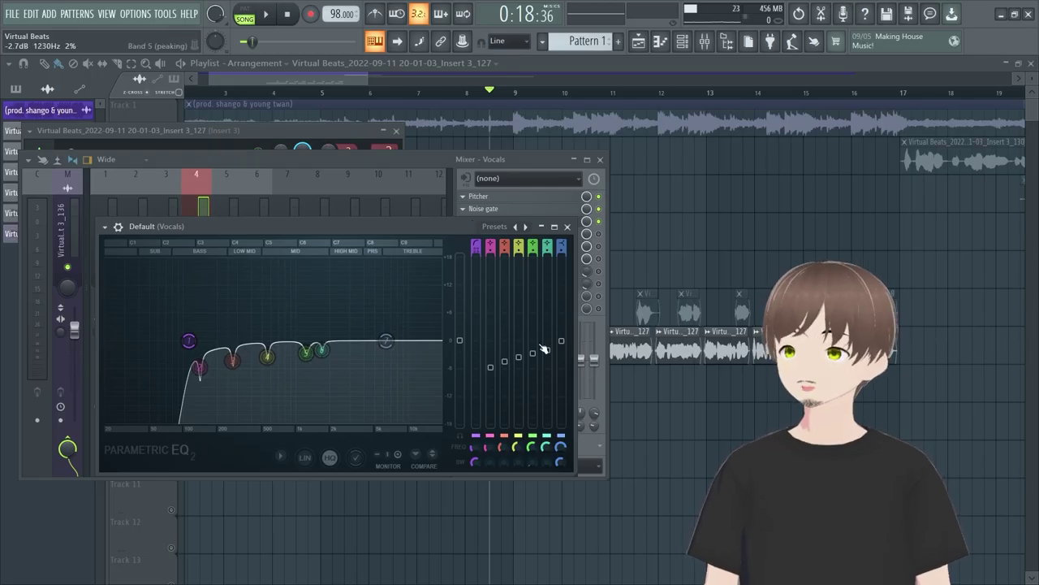
left_click(493, 227)
left_click(517, 227)
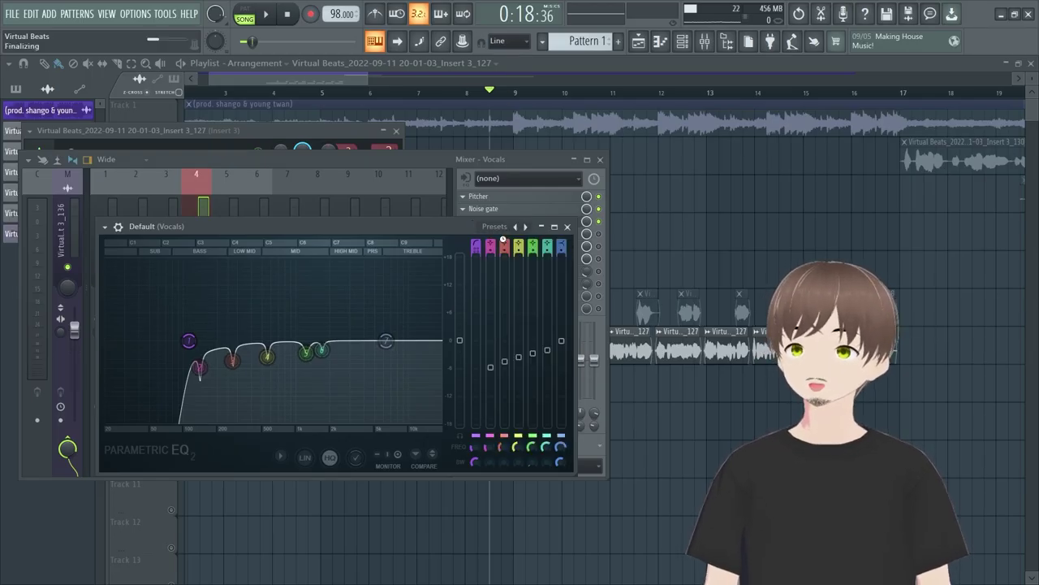
left_click(516, 227)
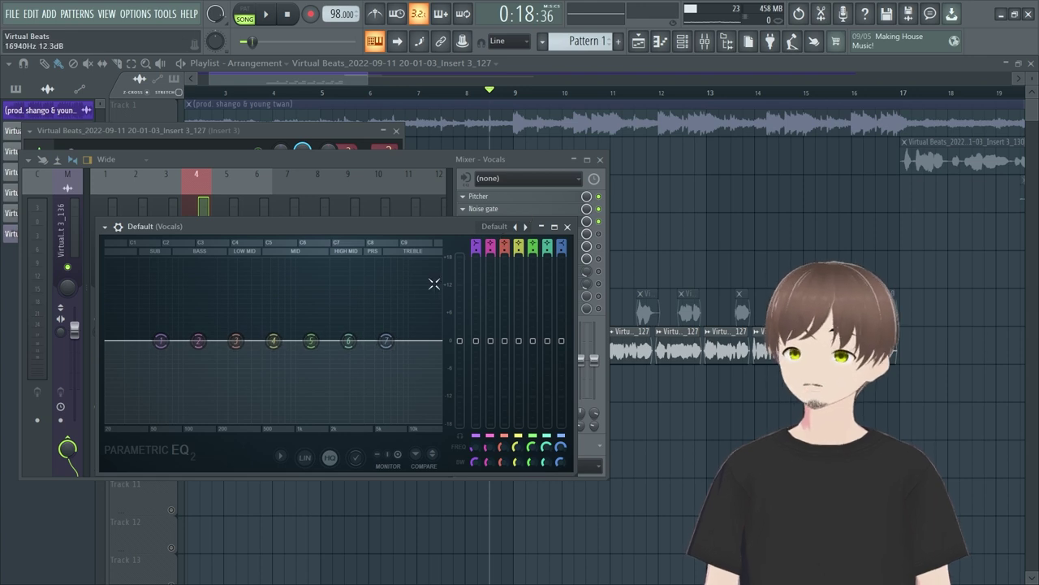
Step: Change EQ band 1 on the Vocals track to a High pass filter and steepen its slope
key("space")
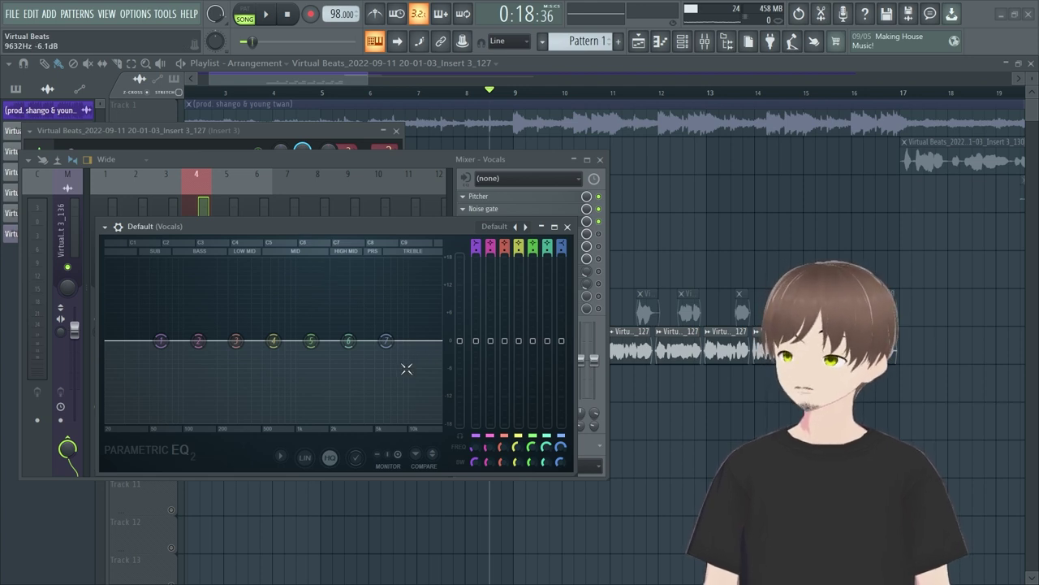
right_click(162, 341)
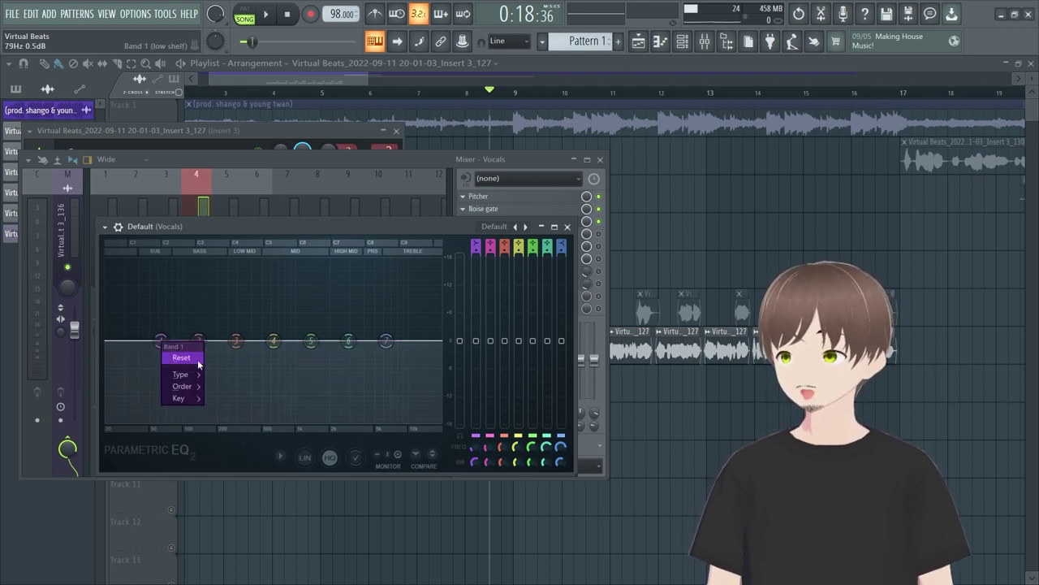
mouse_move(200, 373)
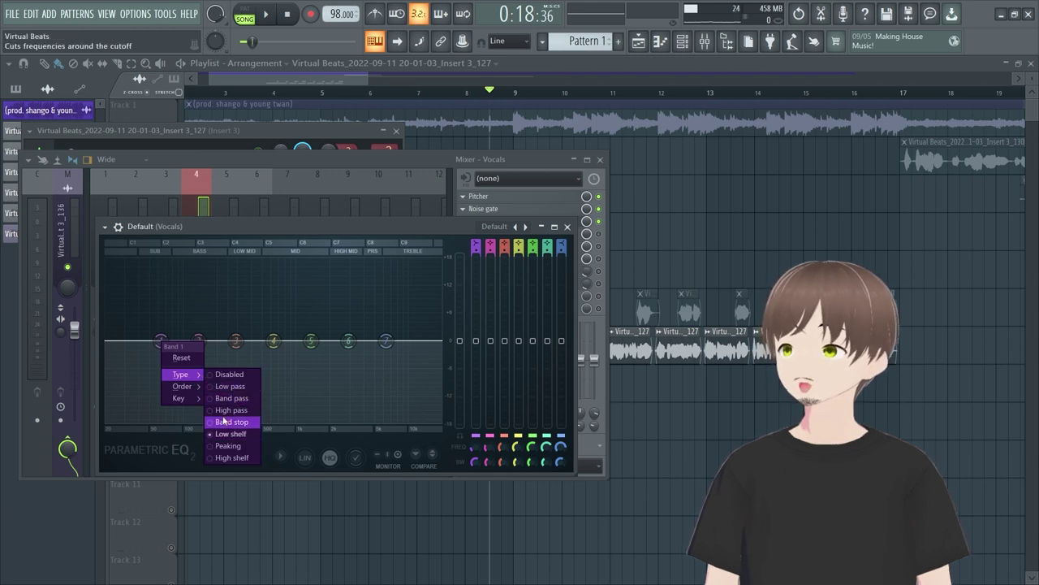
left_click(229, 411)
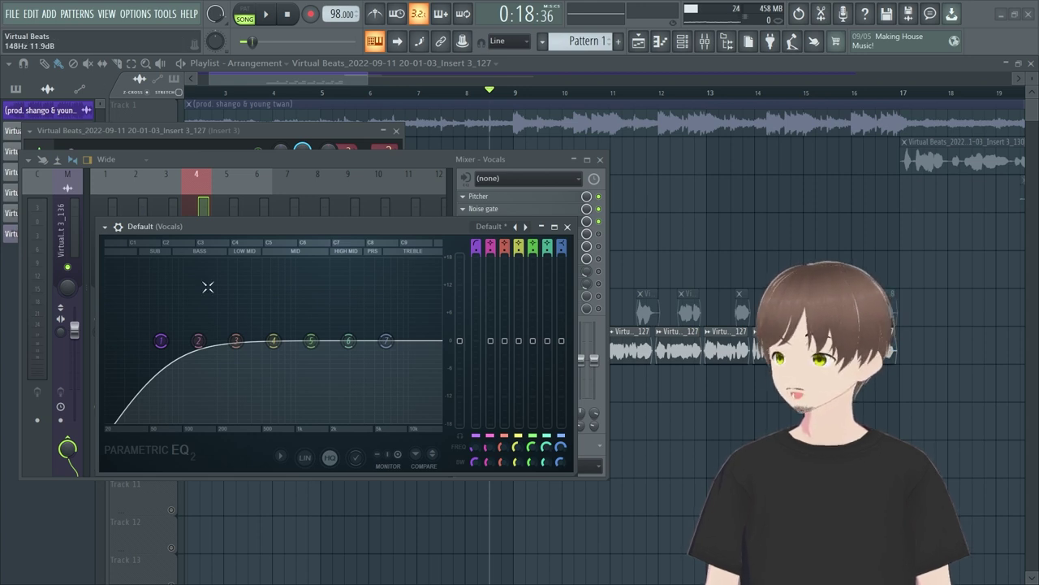
scroll(161, 341, "up", 2)
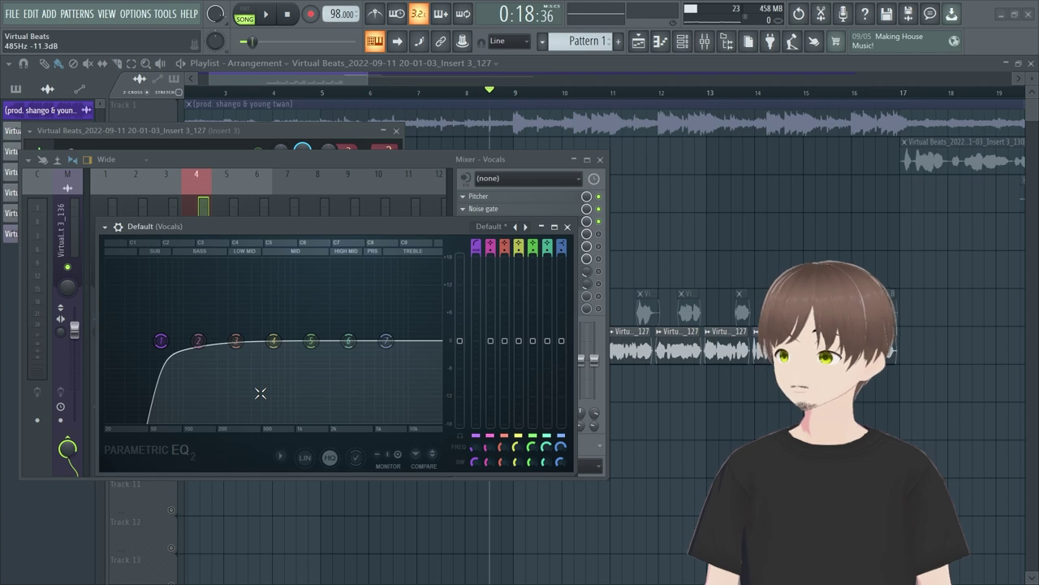
Step: Play the vocals while raising the band 1 high-pass cutoff to about 137 Hz
left_click(519, 88)
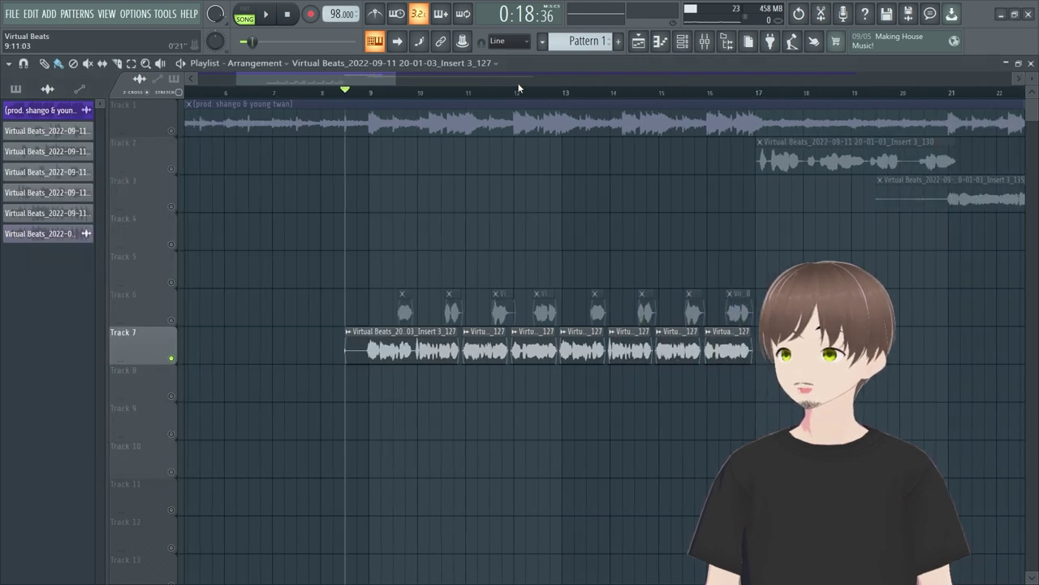
key("space")
left_click(705, 42)
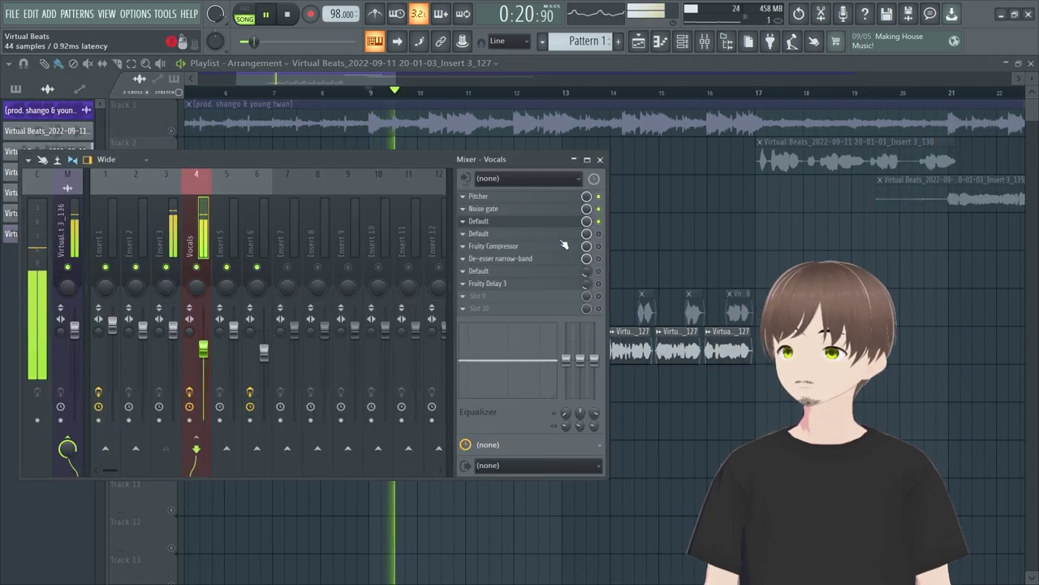
key("space")
left_click(503, 221)
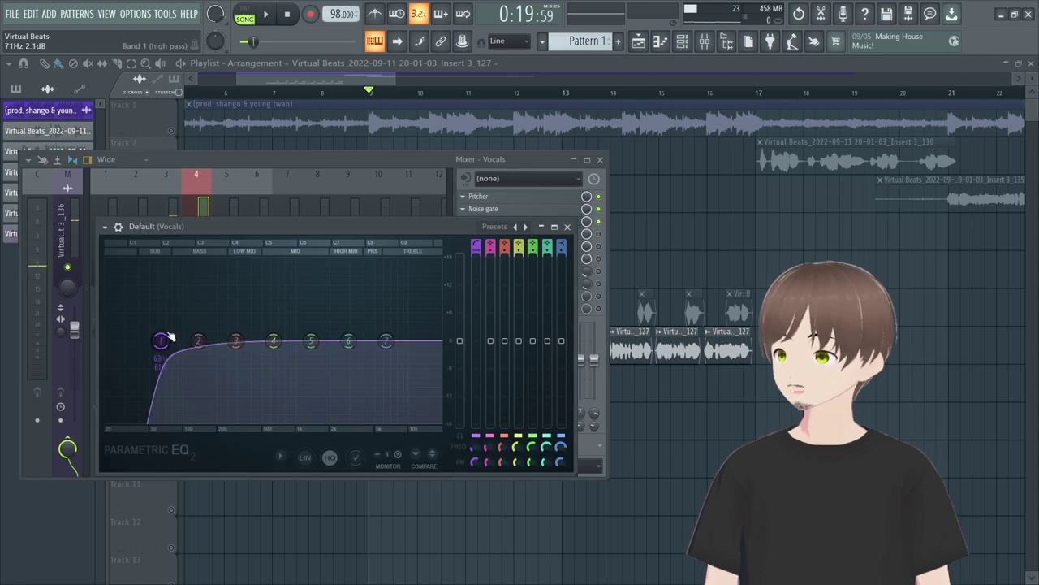
key("space")
left_click_drag(161, 340, 198, 340)
key("space")
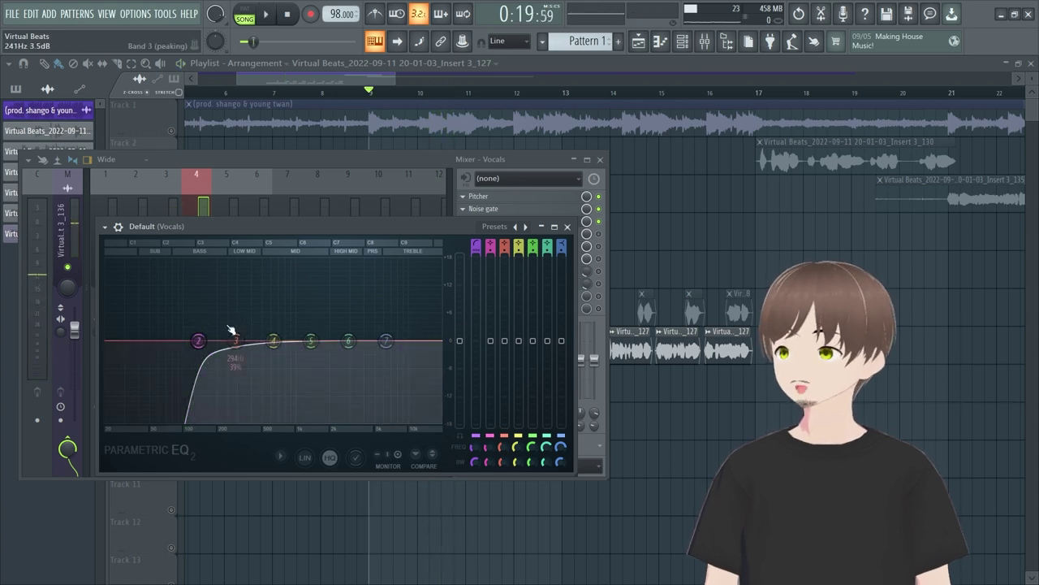
mouse_move(208, 346)
left_mouse_down()
mouse_move(233, 345)
mouse_move(206, 348)
left_mouse_up()
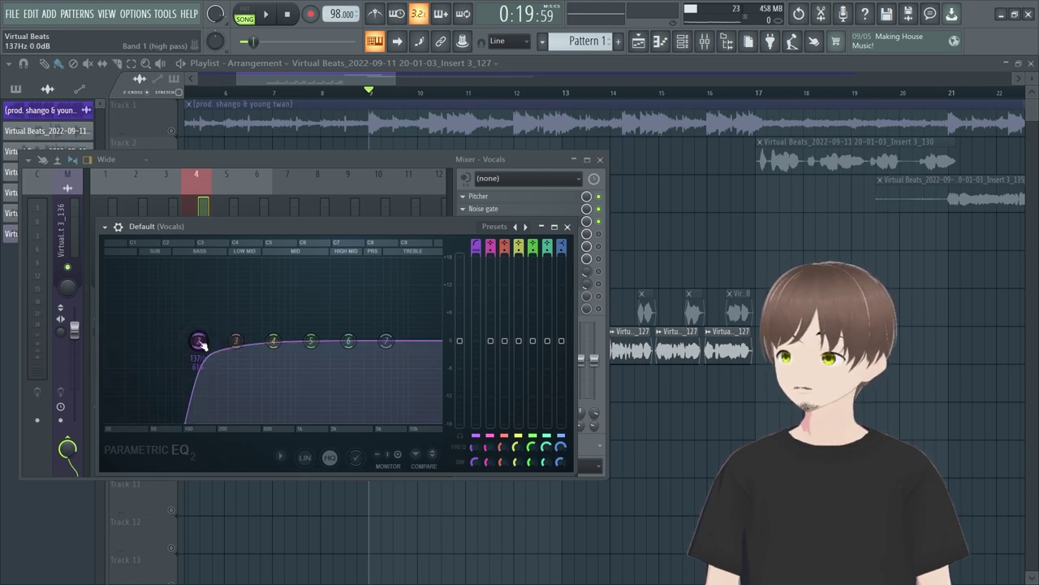
Step: Spread EQ bands 2 to 6 above the high-pass cutoff, up to 3166 Hz, and narrow their bandwidths to 0%
left_click_drag(200, 341, 352, 340)
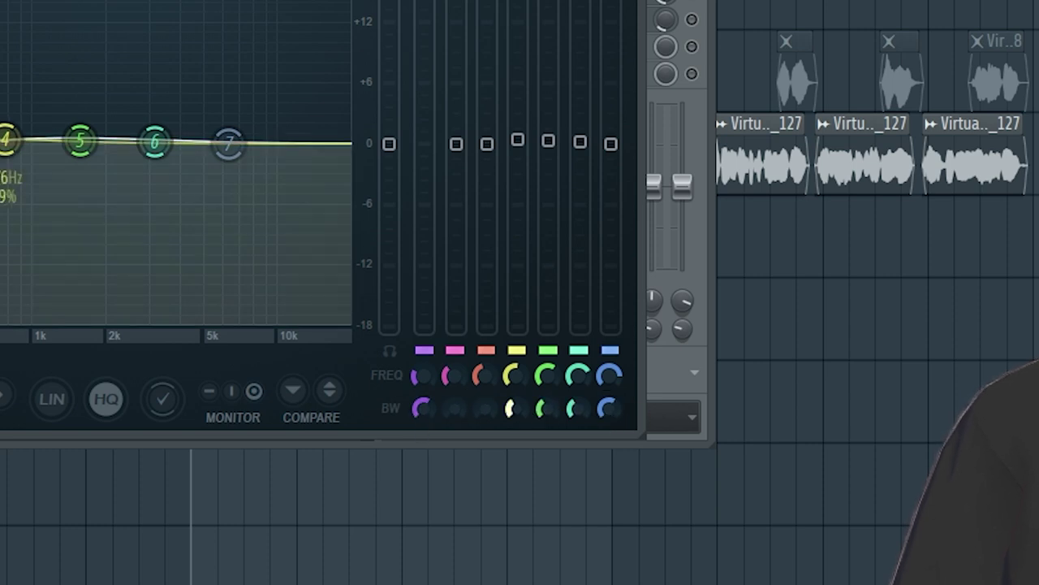
left_click(570, 408)
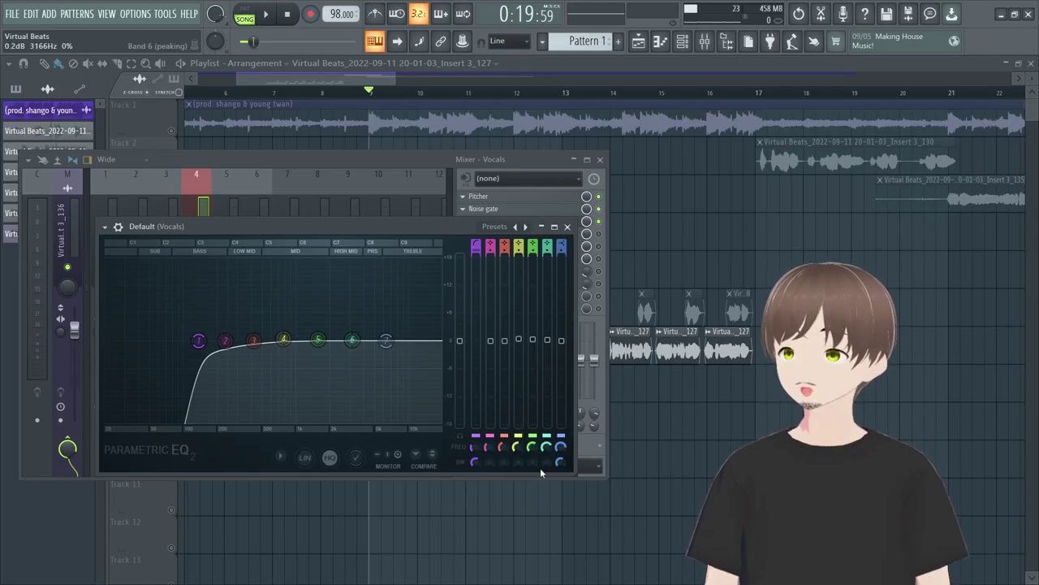
Step: Boost band 5 with a narrow bandwidth and band 6 by about 14 dB at 100% bandwidth to compare the curves
left_click_drag(540, 338, 533, 256)
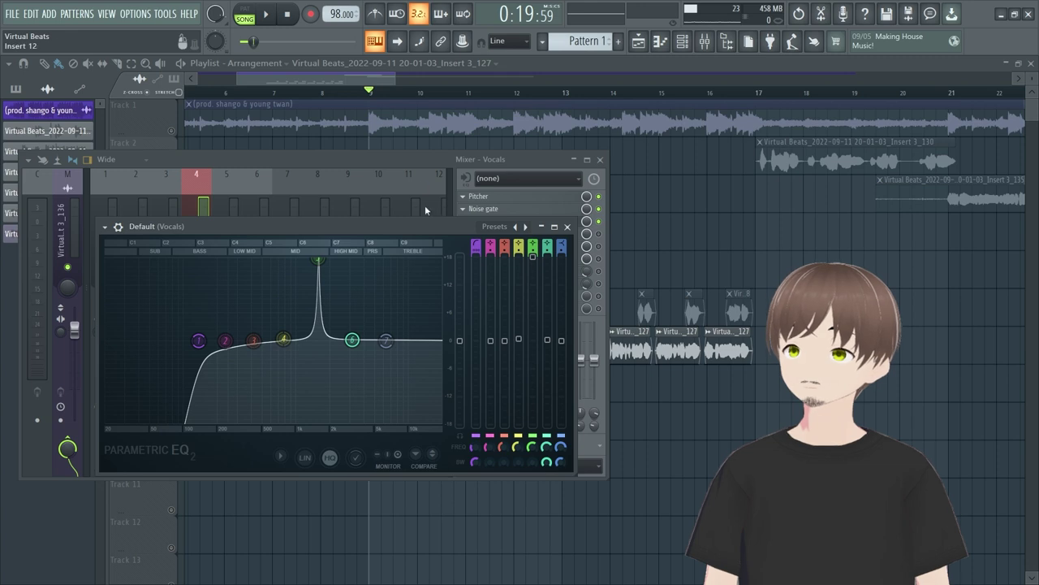
left_click_drag(352, 339, 352, 276)
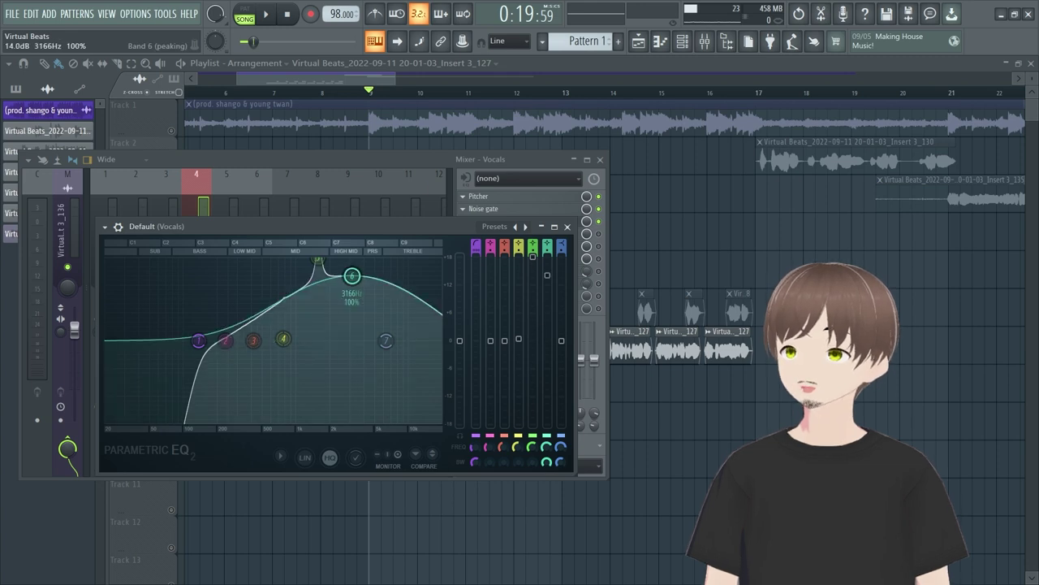
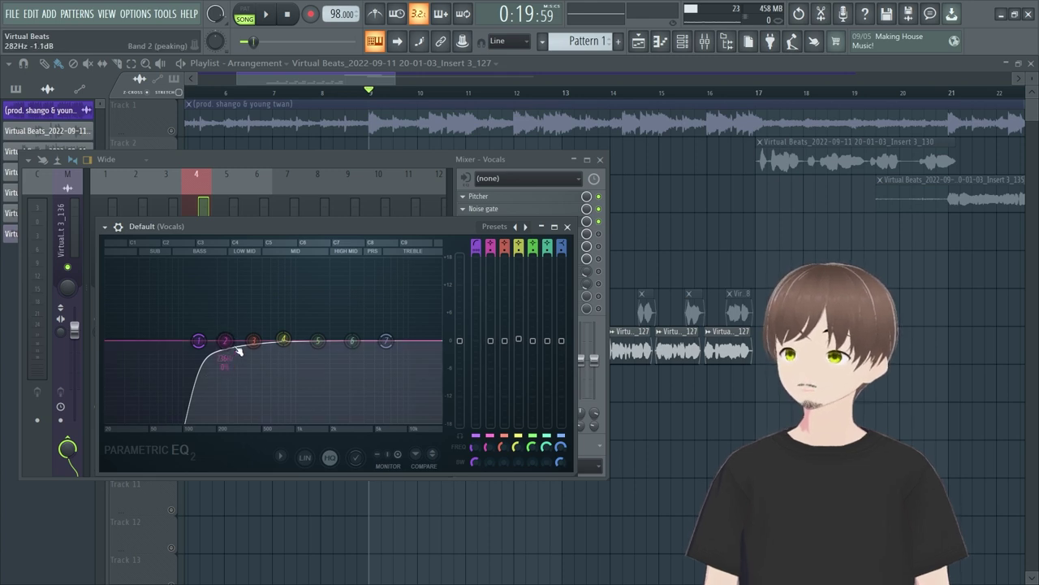
Step: Boost band 2 by about 18 dB and sweep it through the low mids during playback, settling at about 270 Hz
left_click_drag(242, 261, 221, 262)
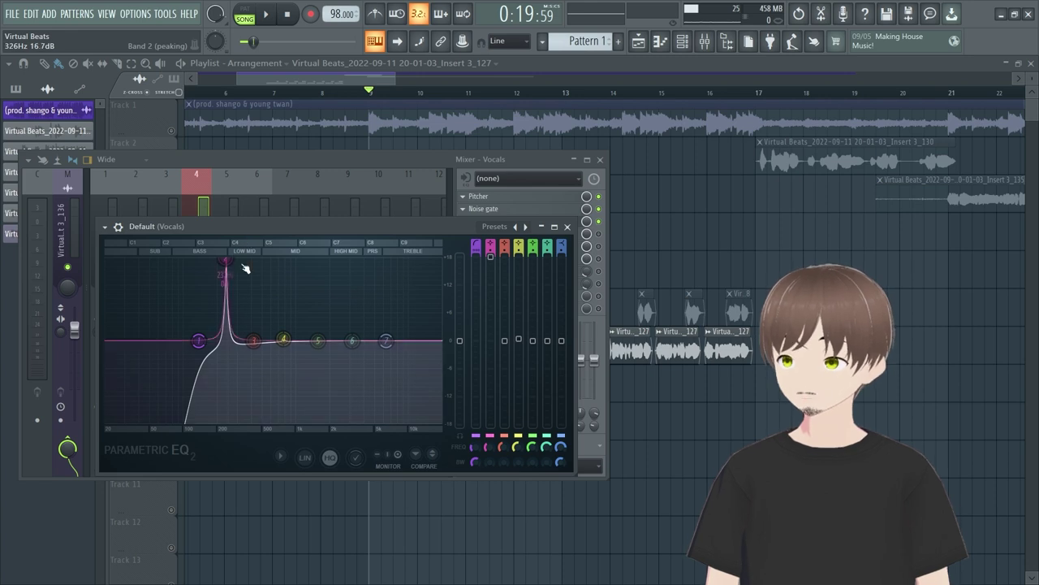
left_click_drag(223, 261, 271, 288)
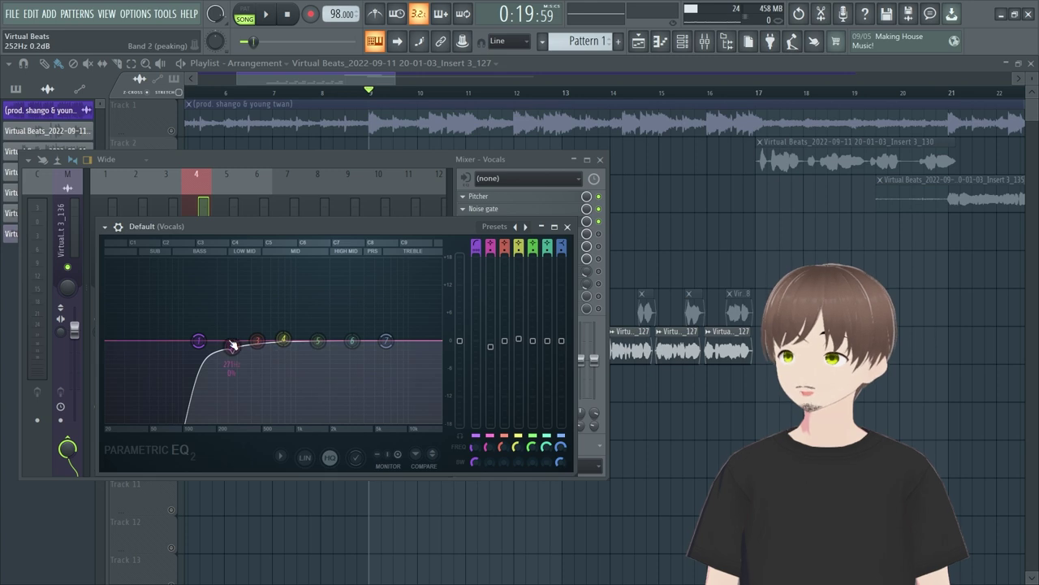
left_click_drag(229, 261, 231, 260)
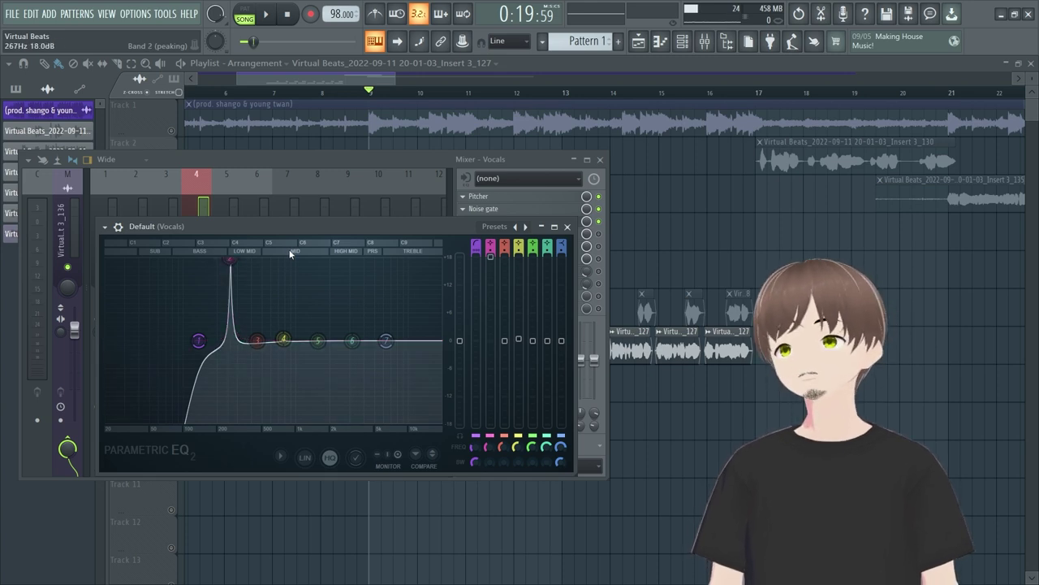
key("space")
mouse_move(230, 261)
left_mouse_down()
mouse_move(202, 261)
mouse_move(234, 263)
left_mouse_up()
key("space")
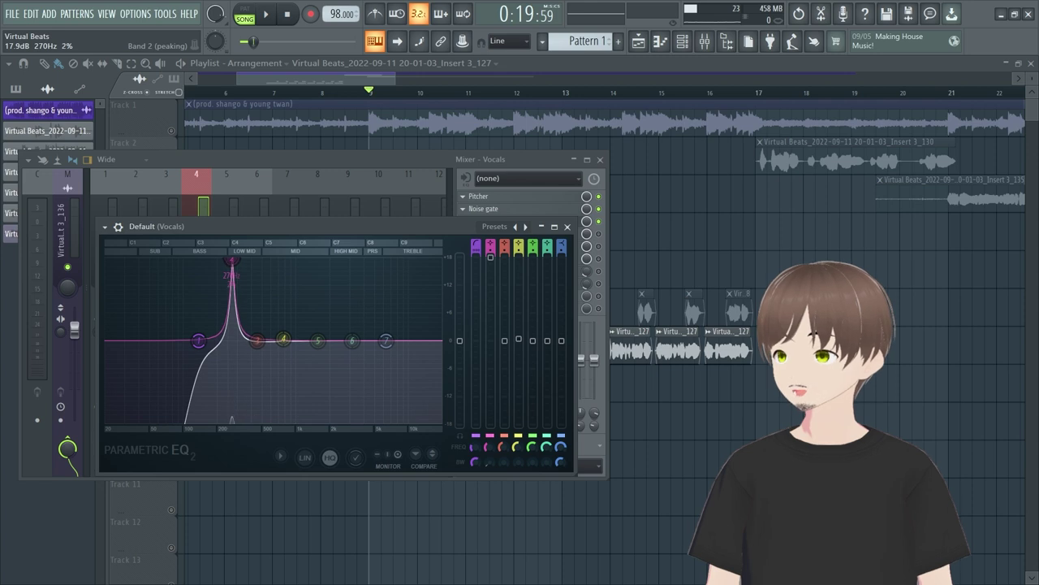
Step: Widen band 2's bandwidth slightly and cut its gain to about -6.6 dB at 270 Hz
left_click_drag(489, 460, 489, 455)
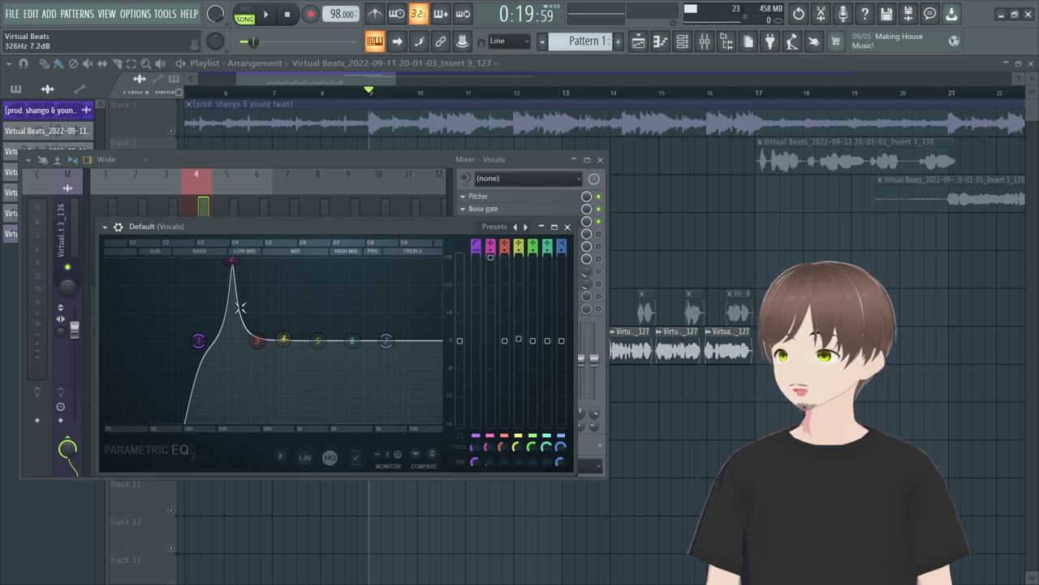
key("space")
left_click_drag(231, 258, 231, 371)
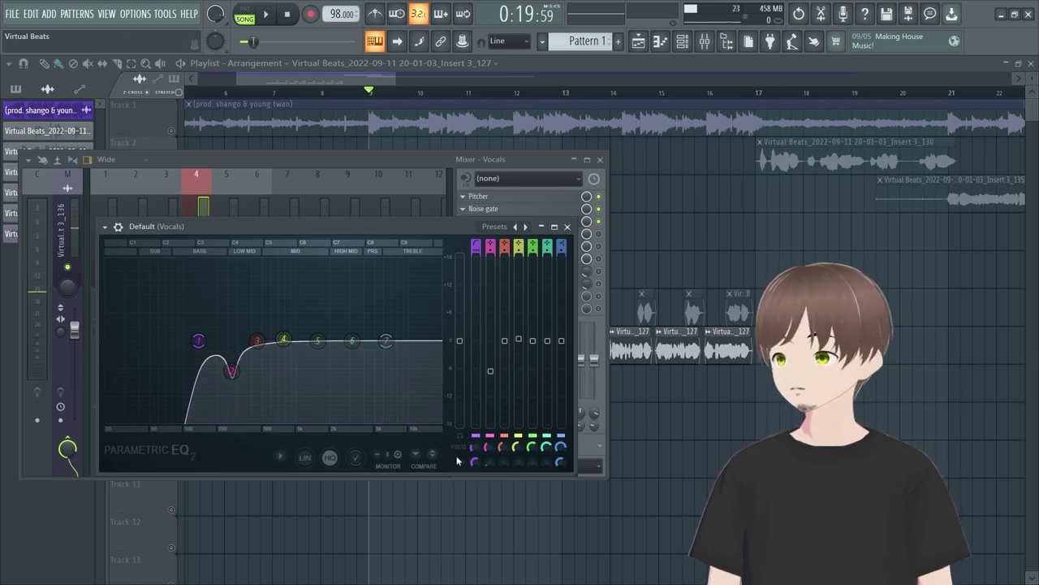
Step: Sweep bands 3 and 4 boosted during playback, then cut them about 4 dB around 520 Hz and 3 dB just below 1 kHz
key("space")
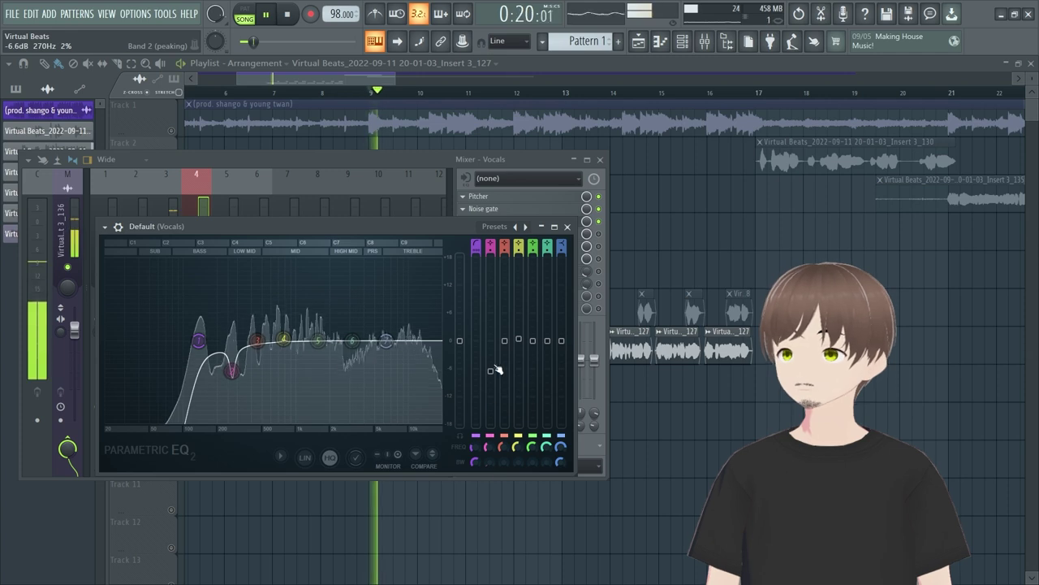
left_click_drag(257, 340, 256, 260)
key("space")
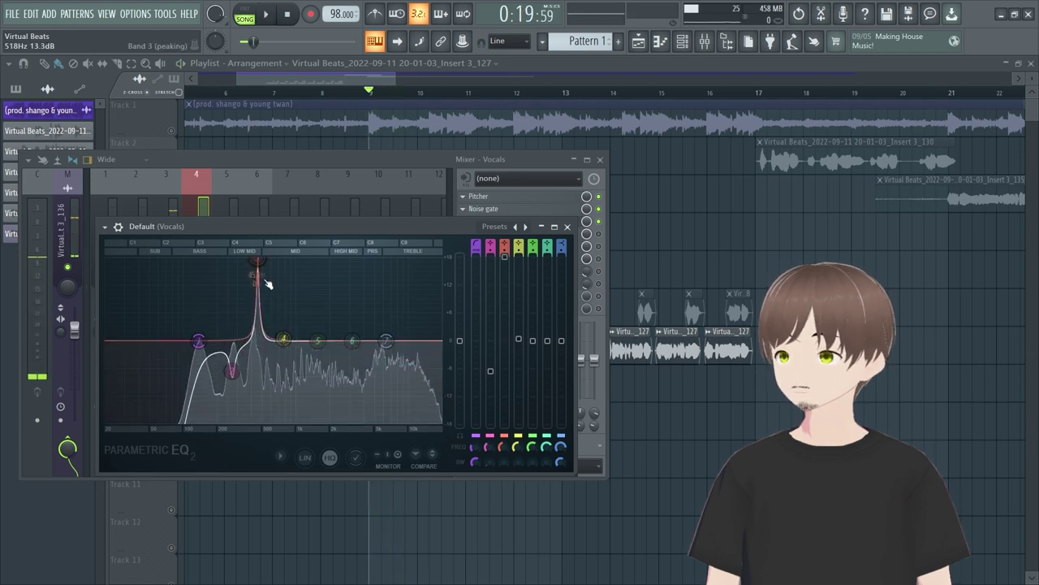
key("space")
mouse_move(268, 283)
left_mouse_down()
mouse_move(277, 262)
mouse_move(266, 263)
left_mouse_up()
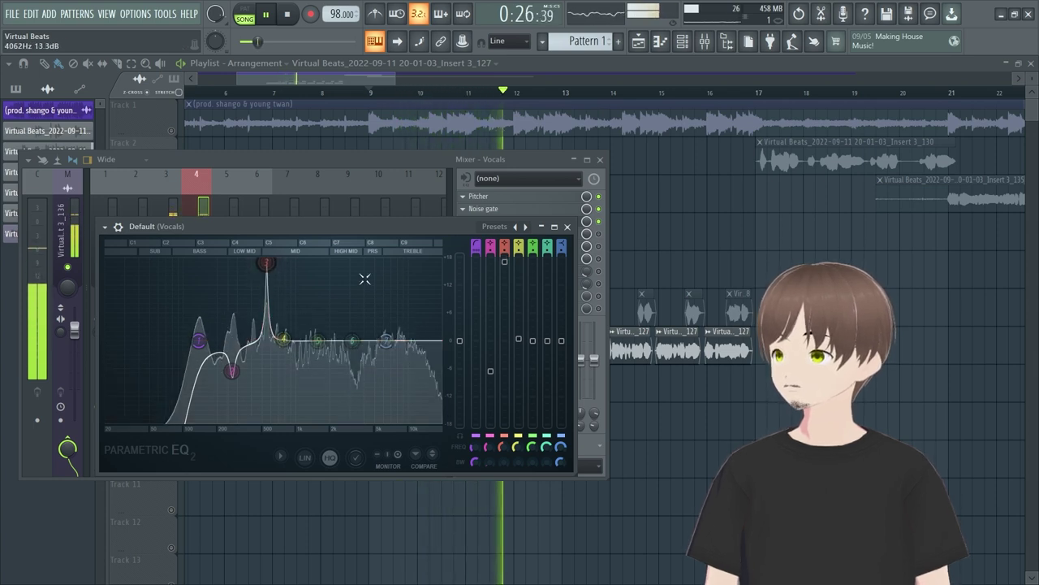
left_click_drag(503, 286, 519, 254)
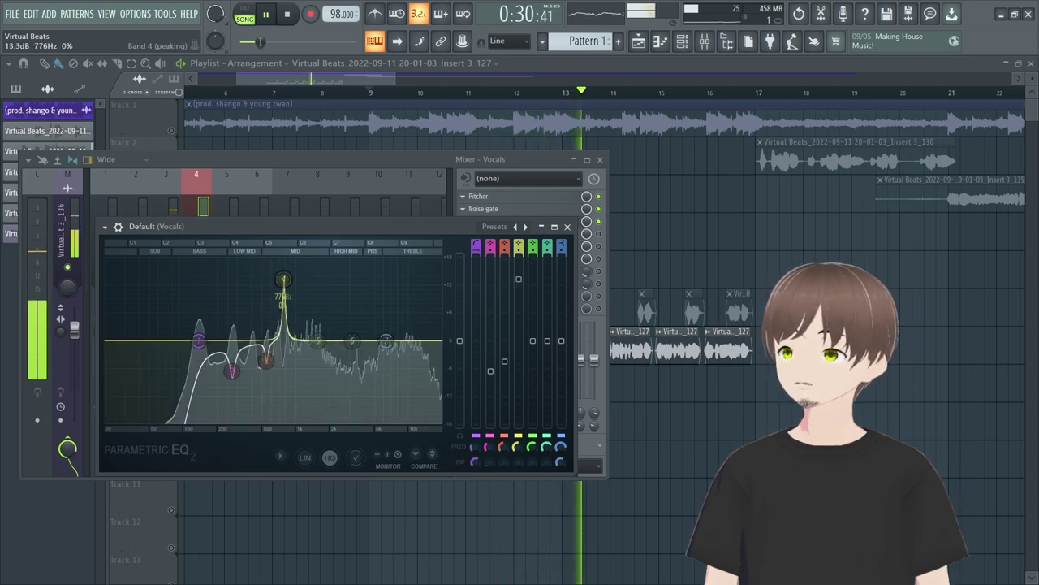
left_click_drag(283, 260, 294, 354)
Step: Sweep band 5 boosted slightly above 1.5 kHz during playback, widen its bandwidth a little, and cut it by about 2.5 dB
left_click_drag(532, 340, 498, 255)
key("space")
key("space")
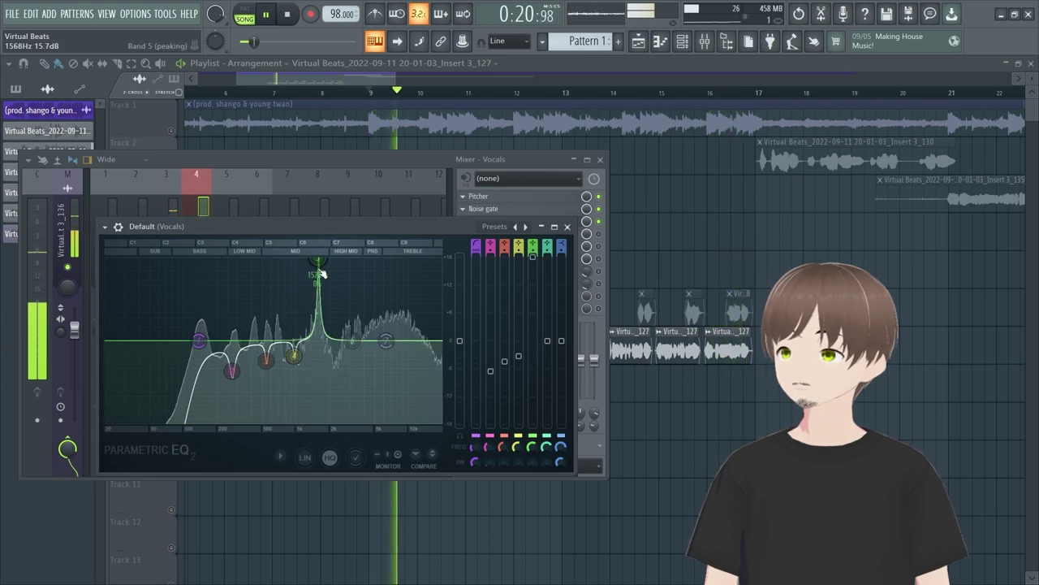
key("space")
key("space")
key("space")
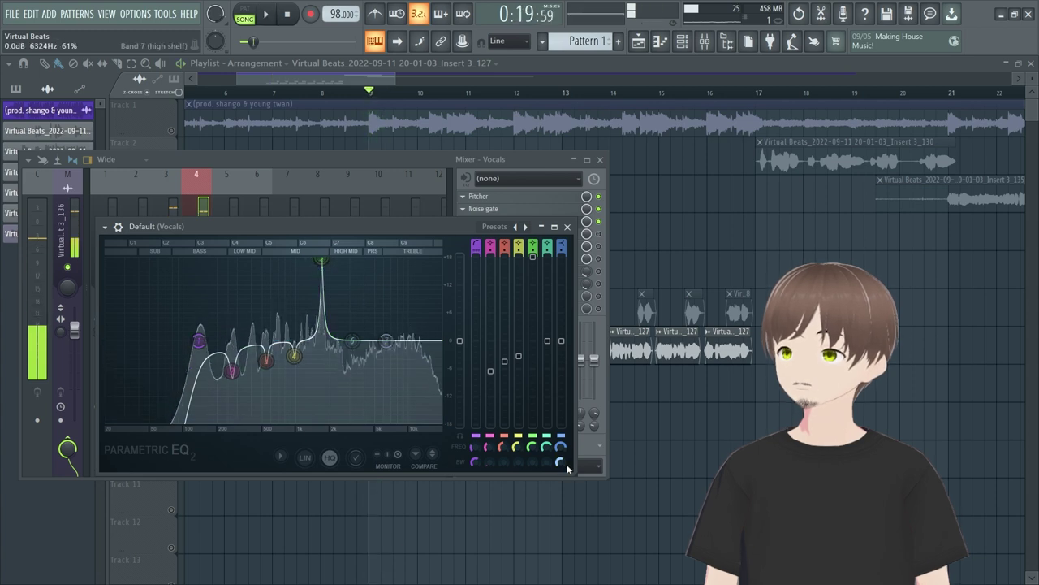
key("space")
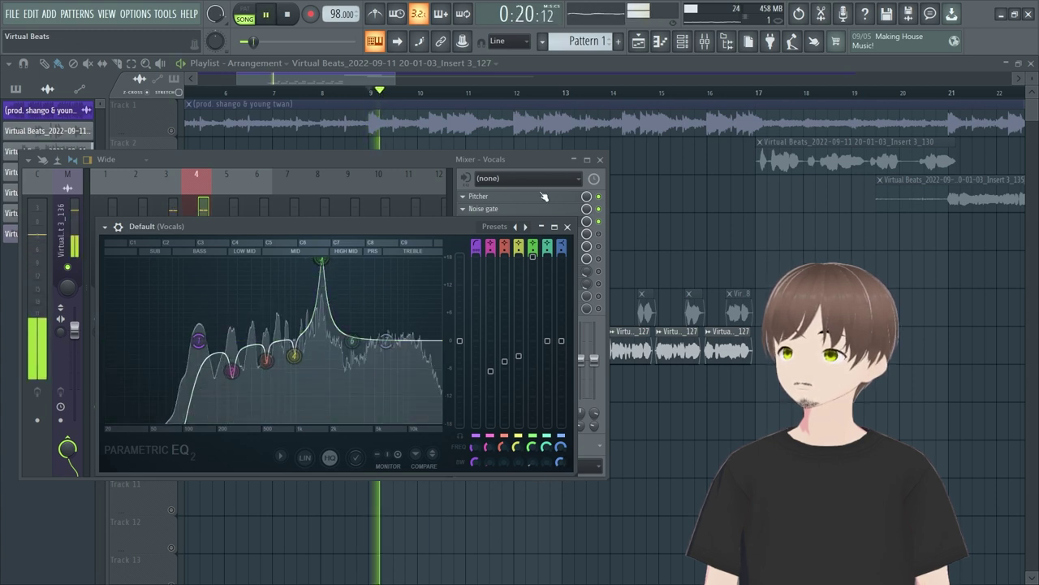
key("space")
left_click_drag(534, 258, 534, 340)
Step: Boost band 6 at about 4149 Hz during playback, cut it by about 1.5 dB, and close the EQ
key("space")
left_click_drag(351, 340, 366, 261)
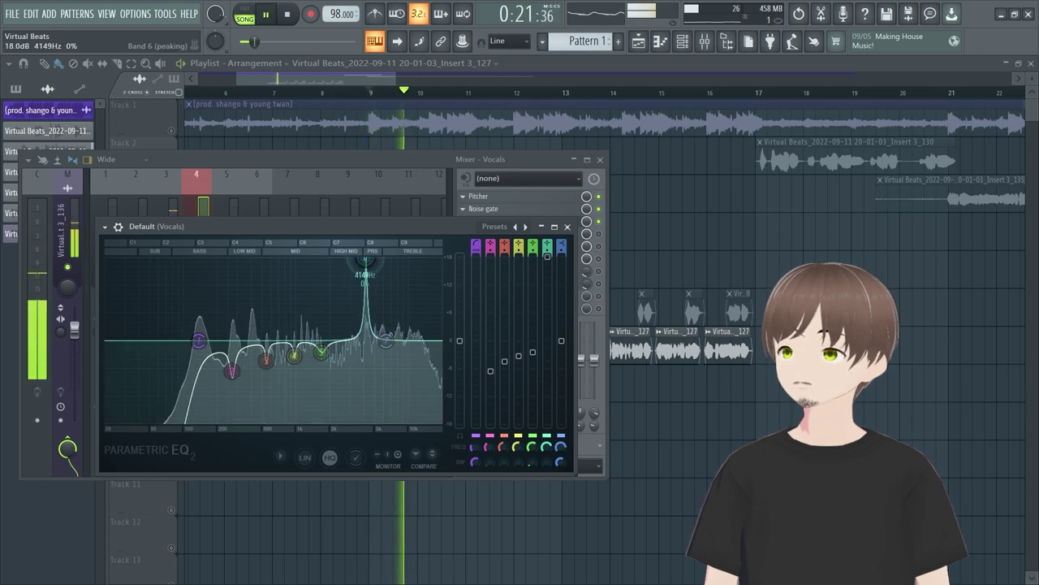
left_click_drag(546, 259, 546, 347)
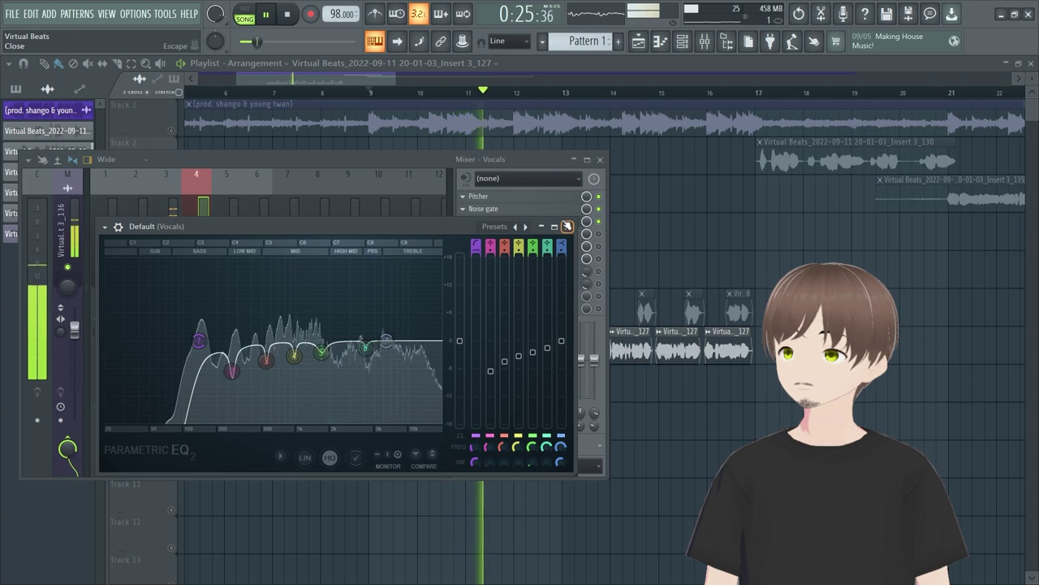
left_click(567, 227)
key("space")
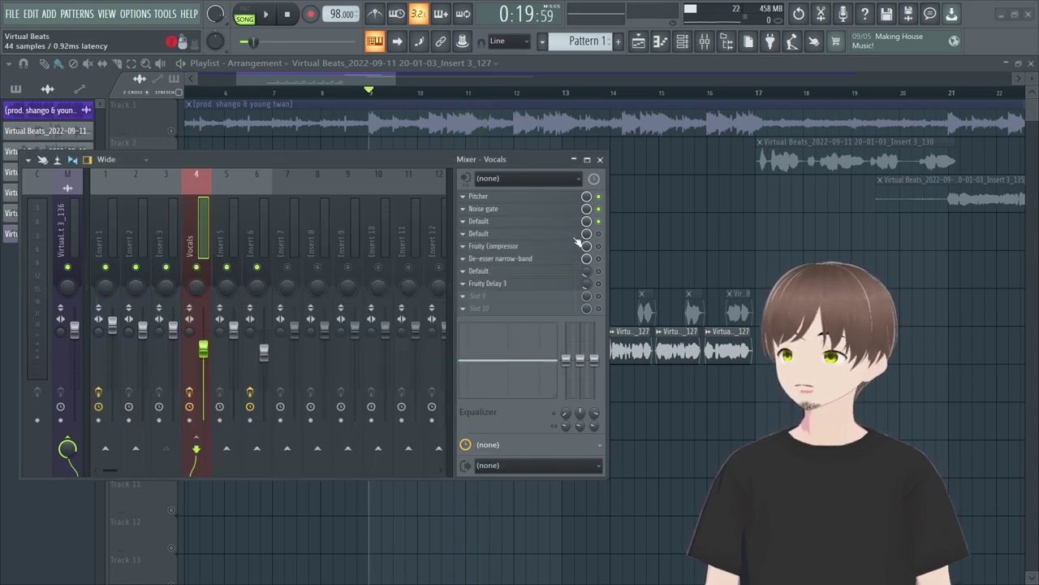
Step: Inspect the second Parametric EQ 2 on the Vocals track, play the vocals with it off and enabled, and reopen it
left_click(573, 237)
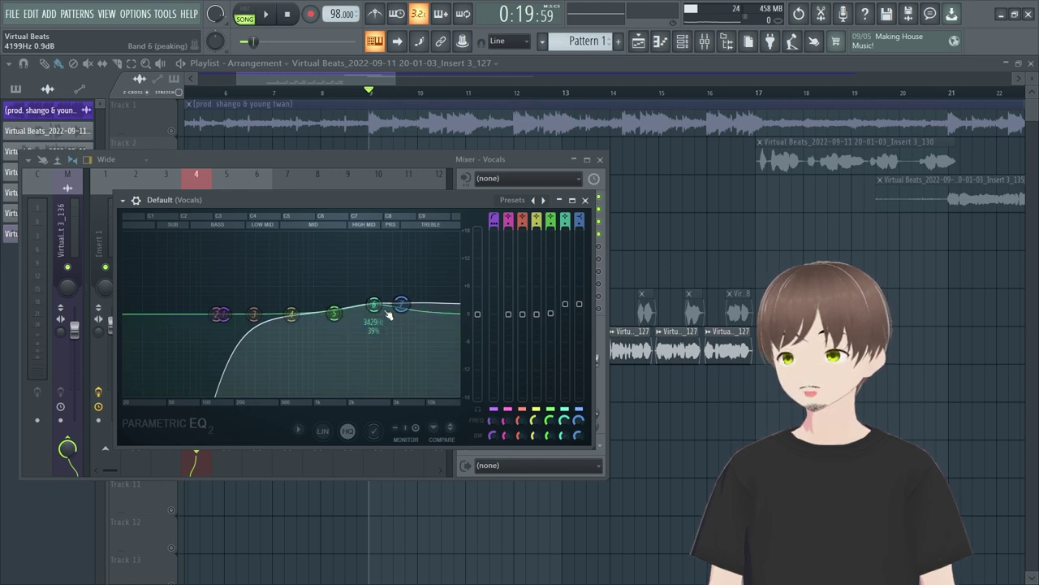
left_click(585, 200)
key("space")
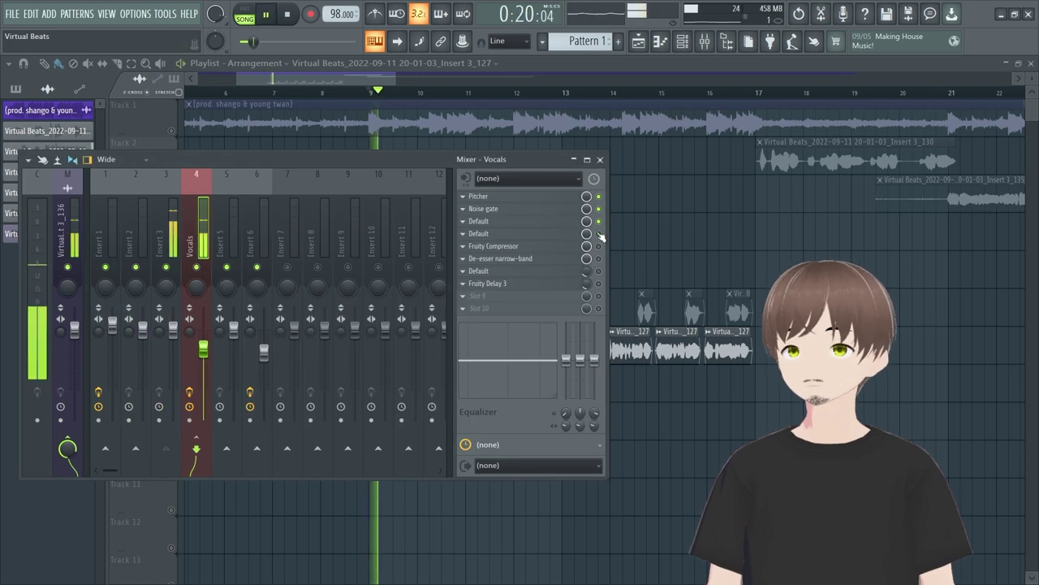
left_click(599, 233)
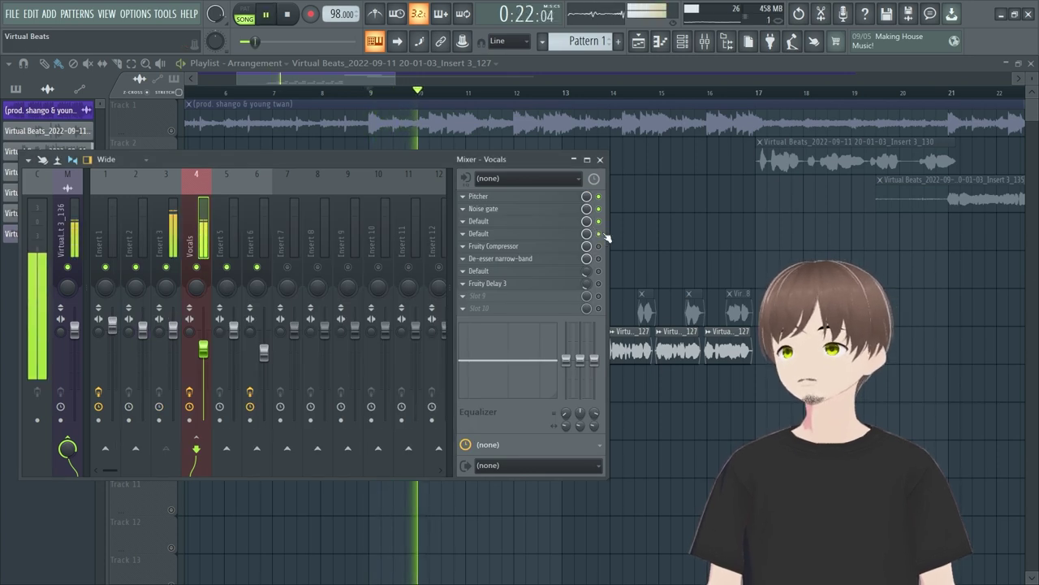
left_click(552, 234)
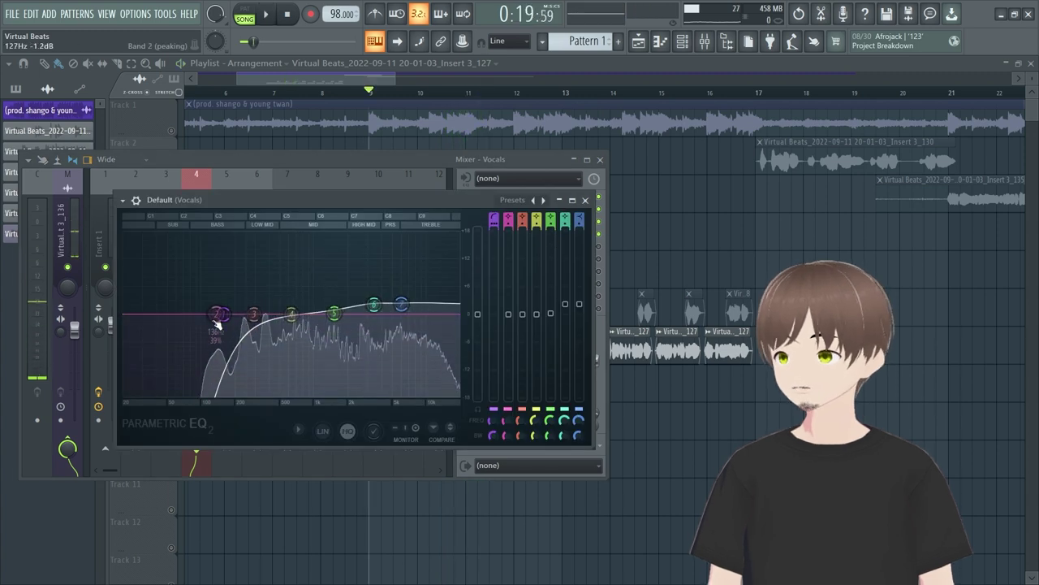
Step: Lower the low-cut frequency slightly on the second Parametric EQ 2, check it during playback, and close the EQ
left_click_drag(216, 313, 213, 318)
key("space")
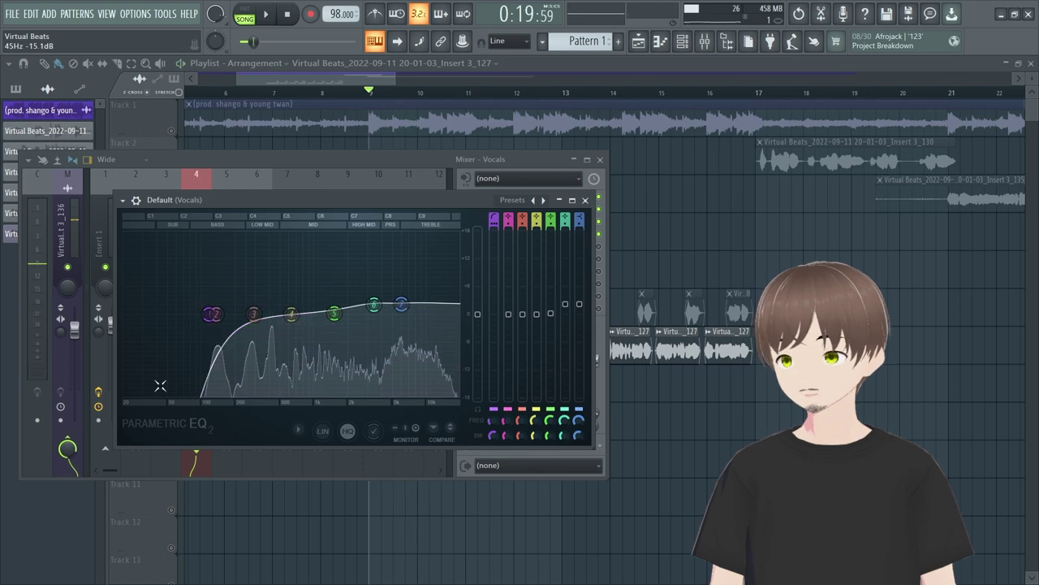
left_click(585, 200)
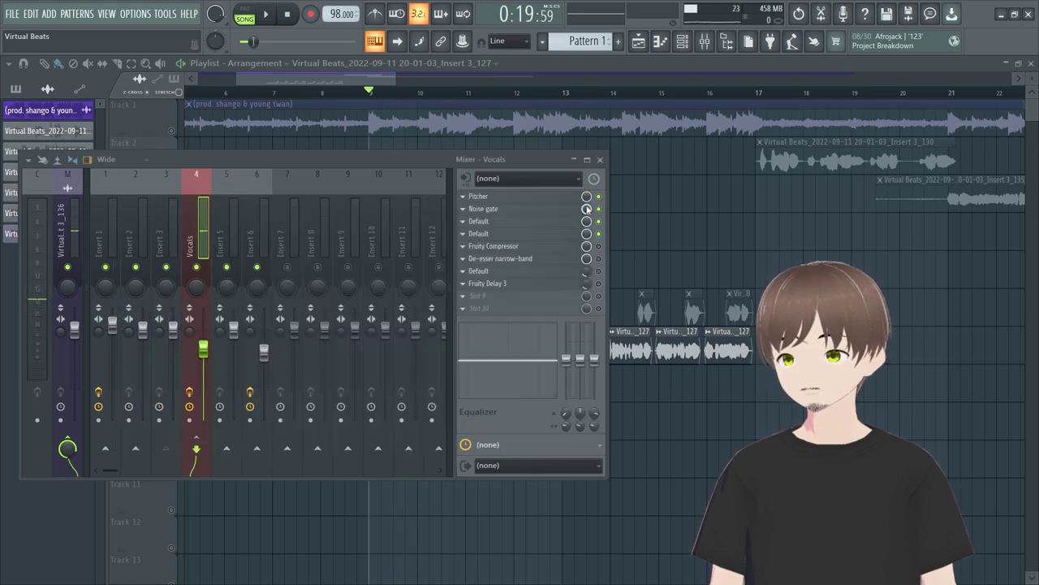
Step: Open the Fruity Compressor on the Vocals track and load Wave Candy in slot 10, set to its Meter display
left_click(538, 247)
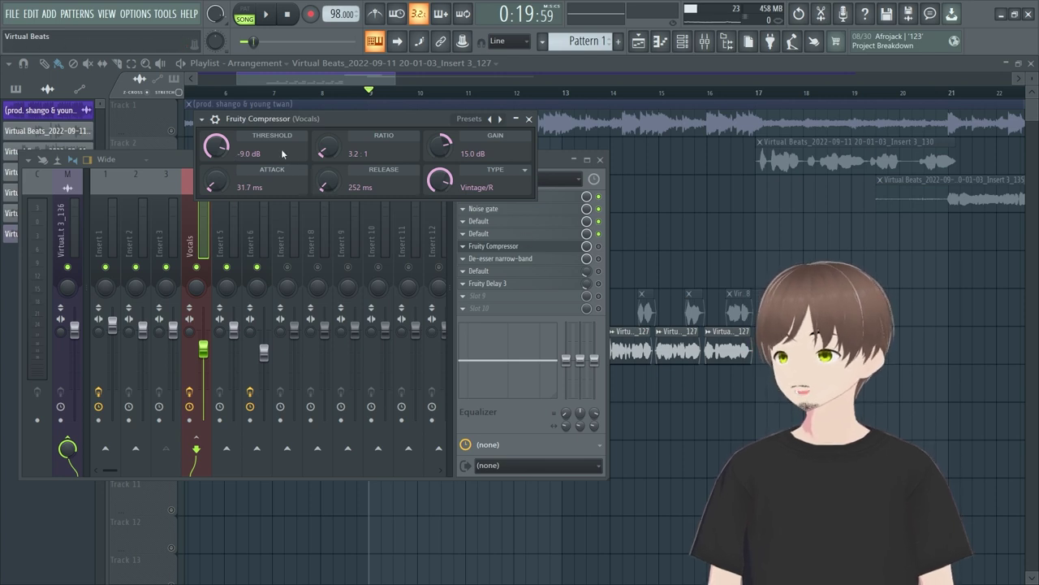
left_click_drag(416, 119, 216, 214)
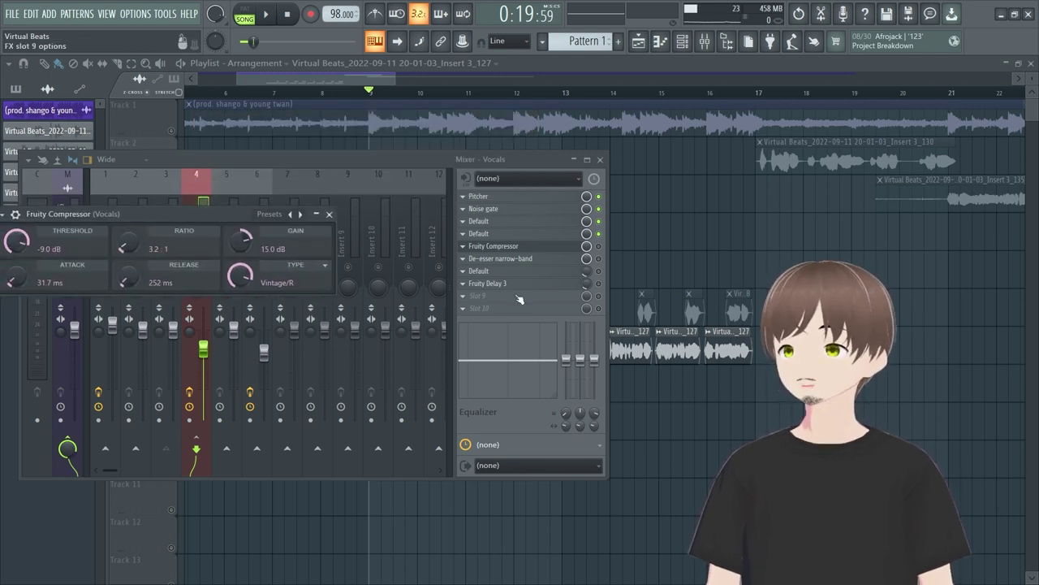
left_click(474, 311)
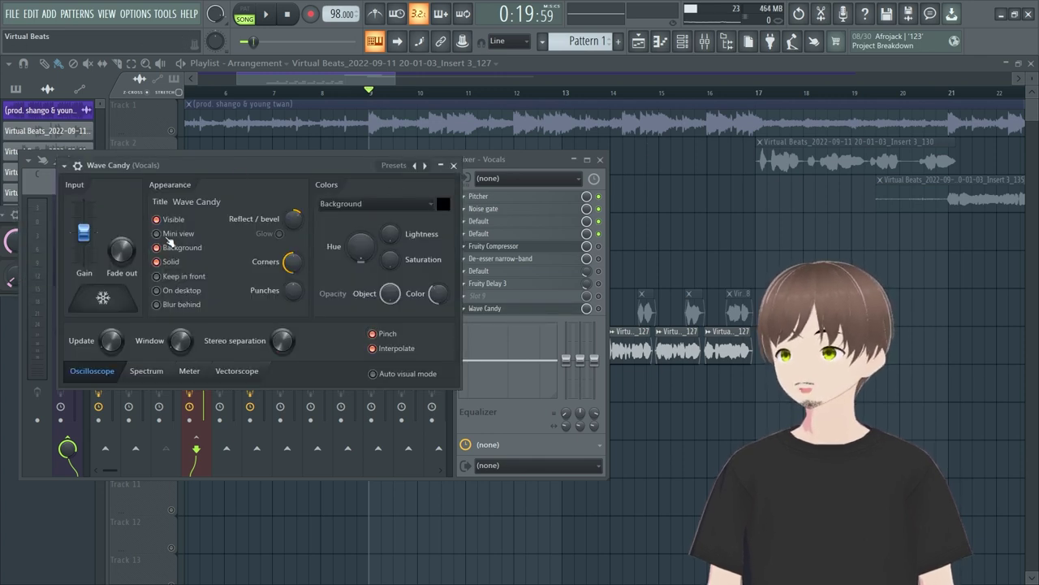
left_click(193, 372)
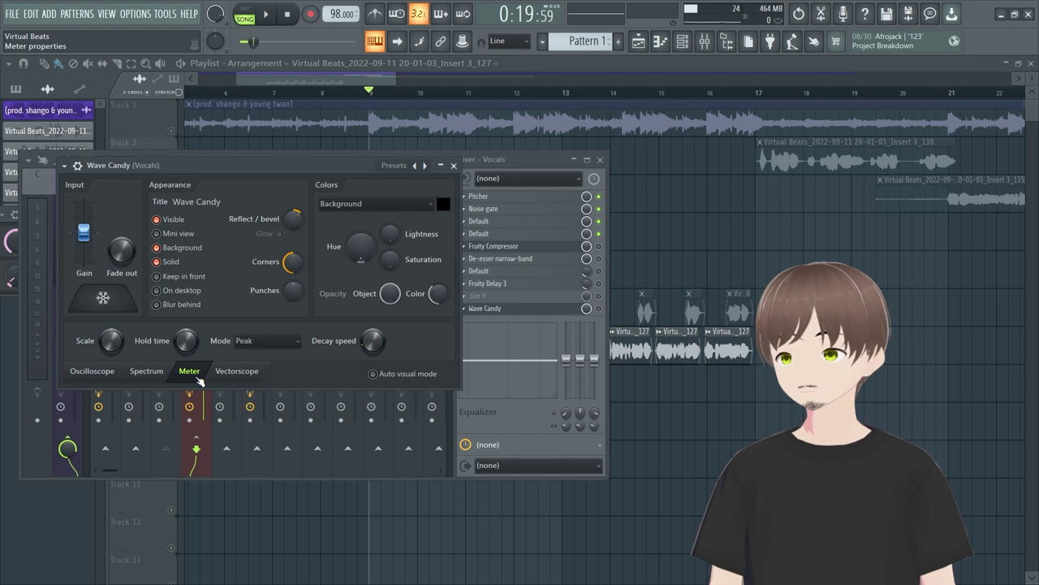
Step: Place the Wave Candy meter over the playlist, enlarge it vertically, close its settings, and enable the effect
left_click_drag(629, 454, 733, 195)
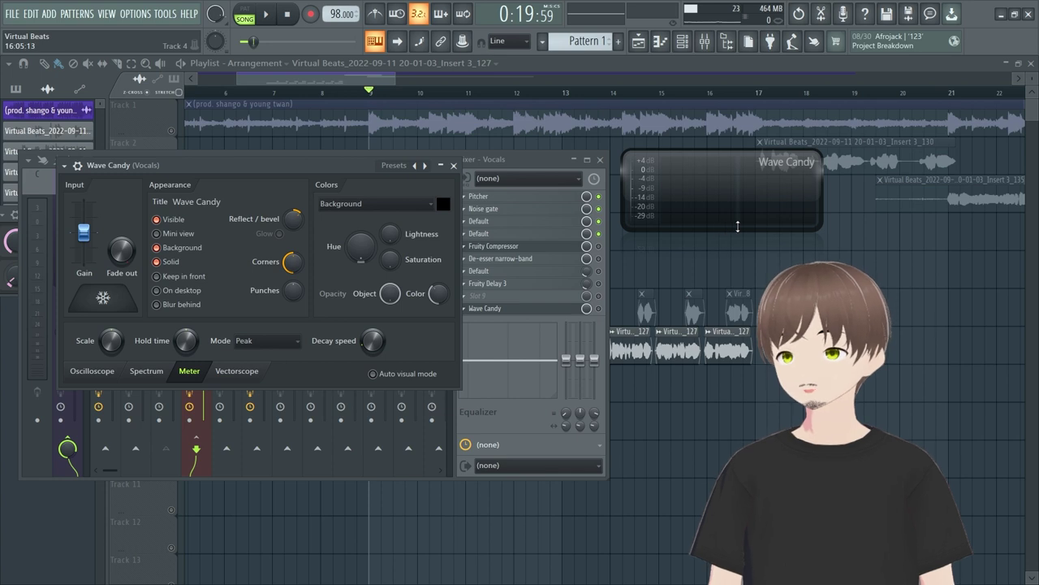
left_click_drag(737, 227, 737, 369)
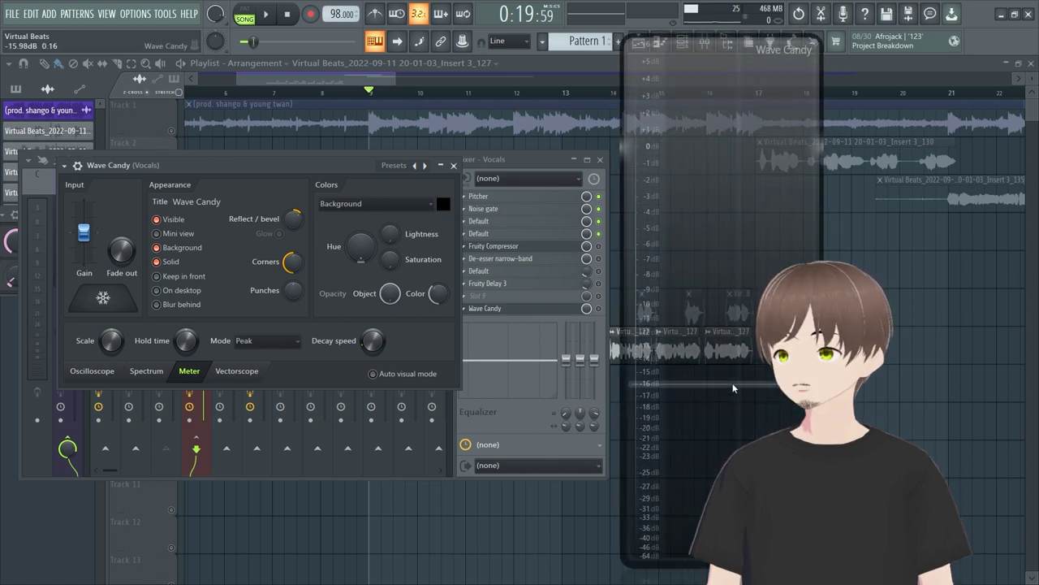
left_click(453, 165)
left_click(600, 315)
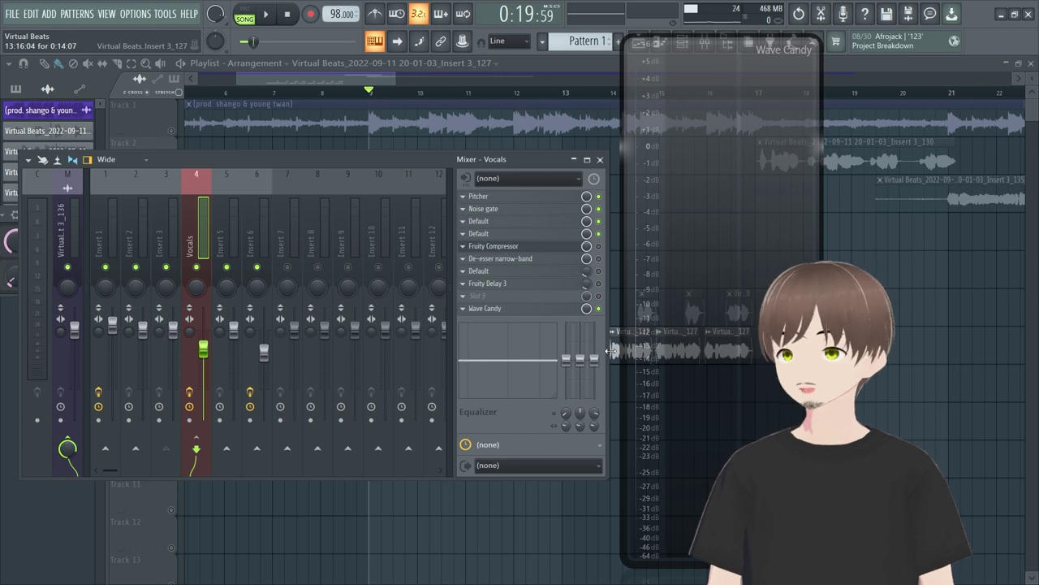
Step: Play the vocals twice with the compressor off to check their peak level on the Wave Candy meter
key("space")
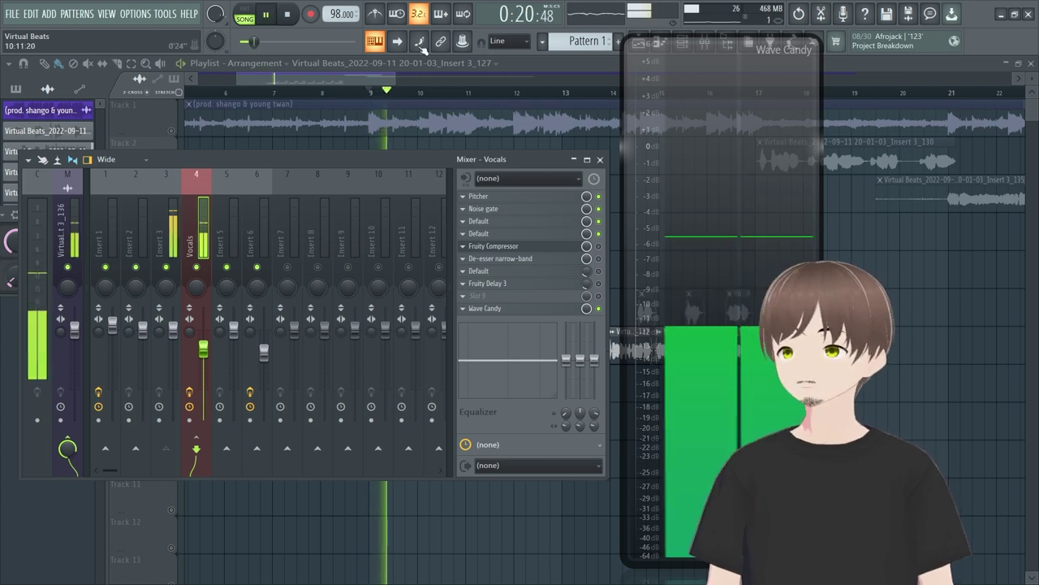
key("space")
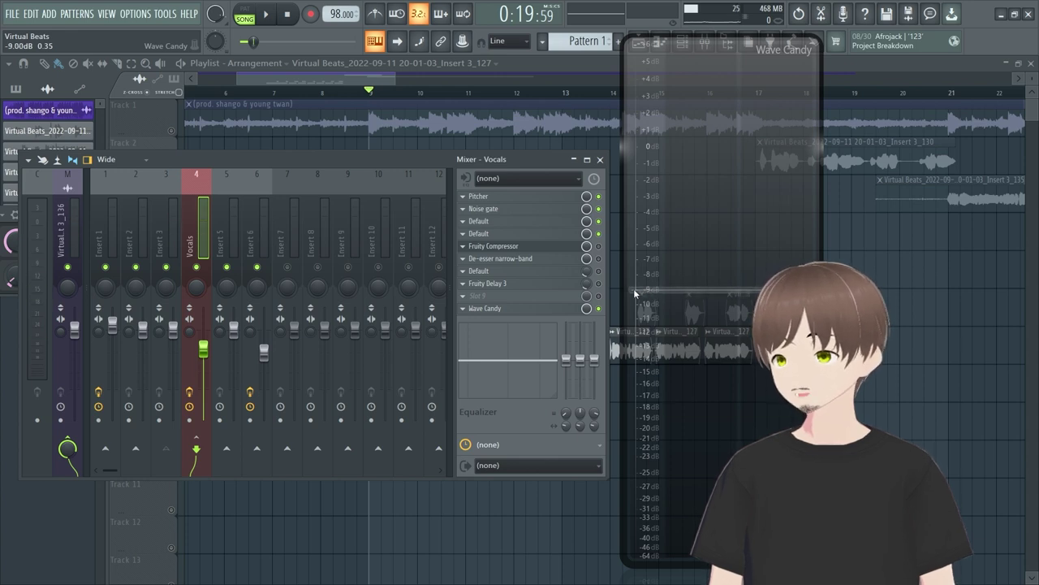
key("space")
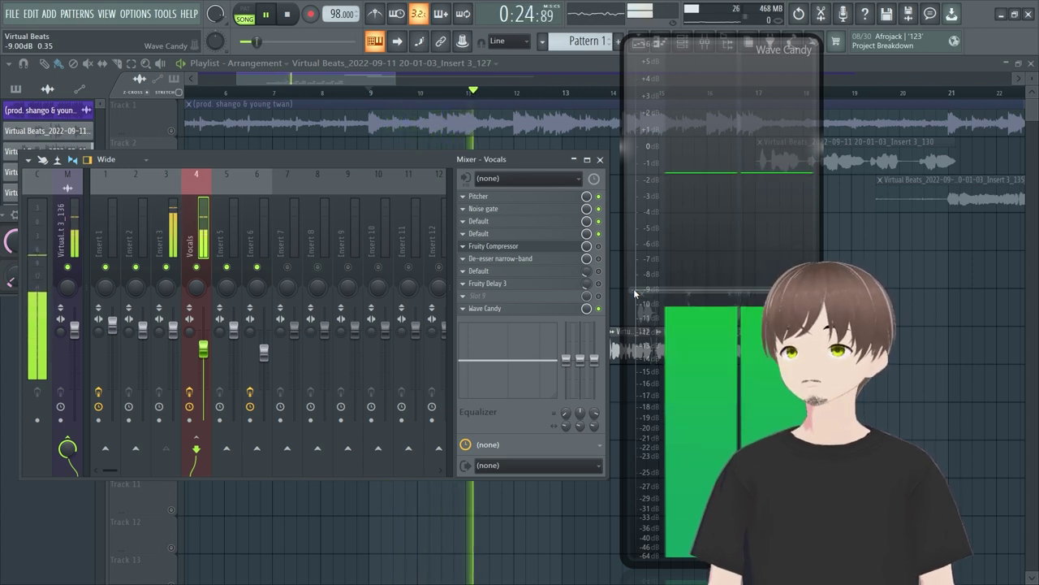
key("space")
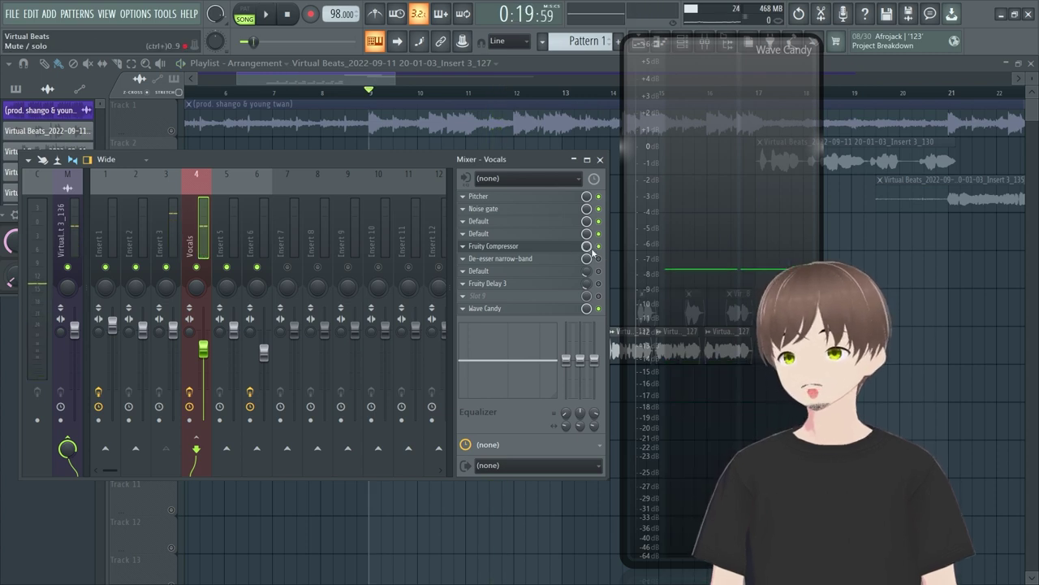
Step: Enable the Fruity Compressor on the Vocals track, open its settings, and play the vocals against the meter
left_click(568, 246)
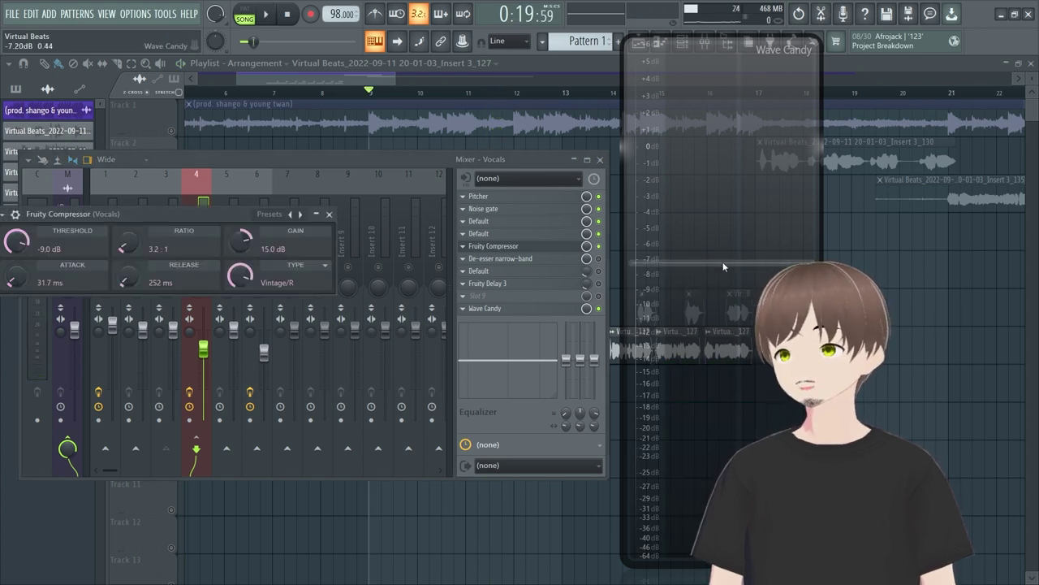
key("space")
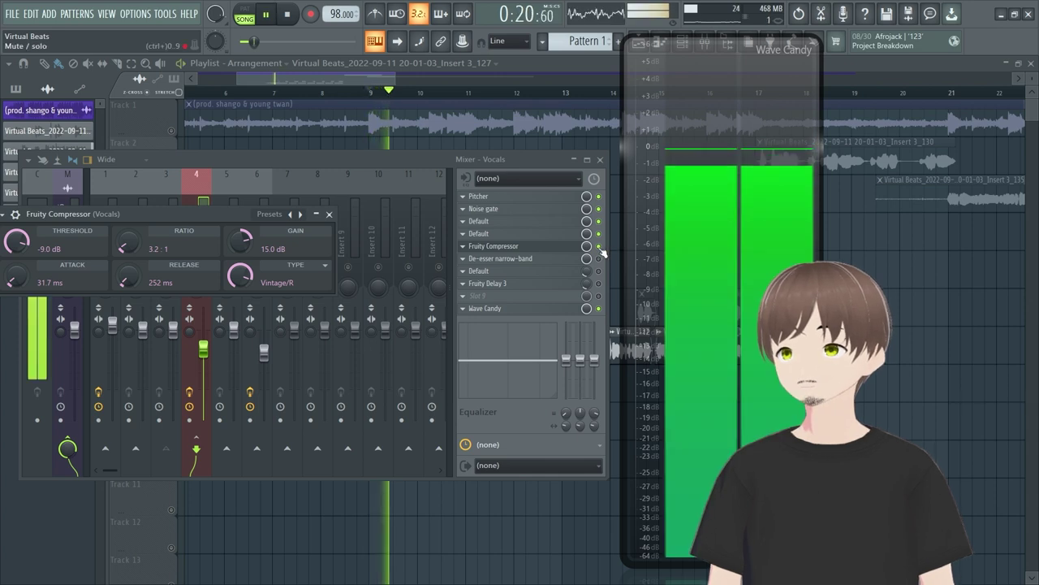
key("space")
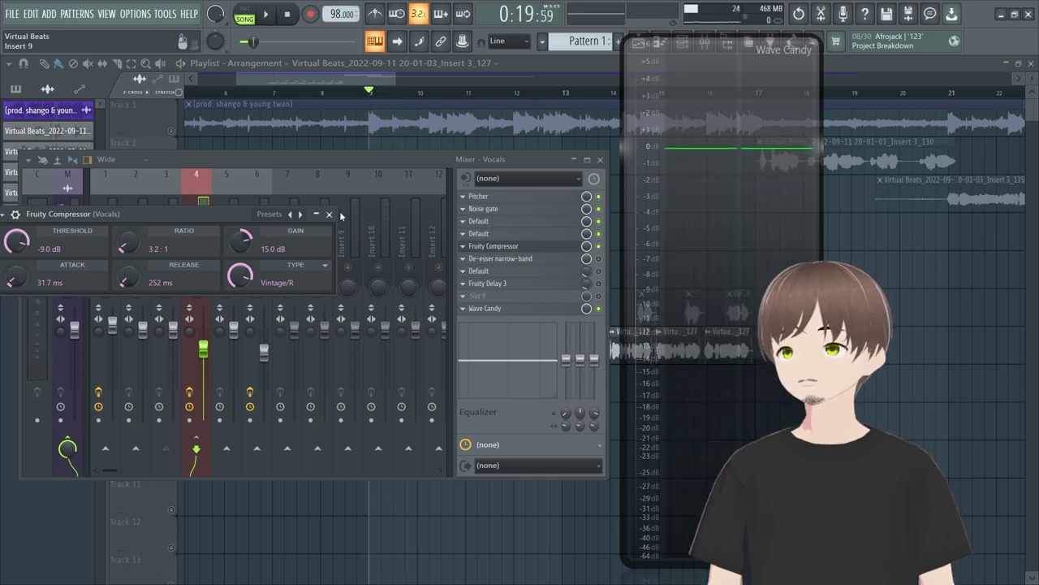
Step: Close the compressor and lower the Vocals fader to about -6 dB during playback
left_click(329, 214)
key("space")
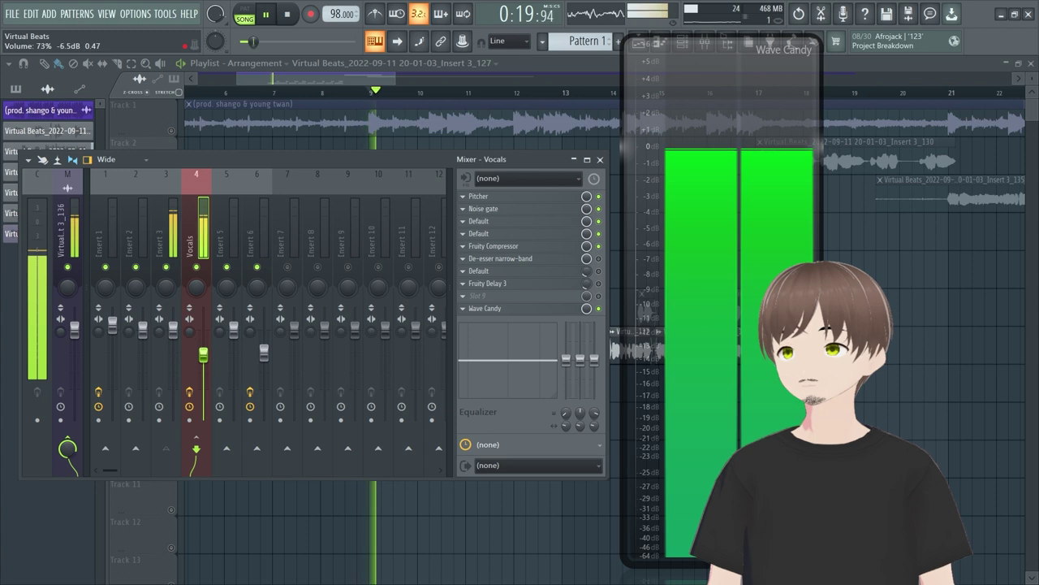
mouse_move(209, 347)
left_mouse_down()
mouse_move(209, 359)
mouse_move(203, 353)
left_mouse_up()
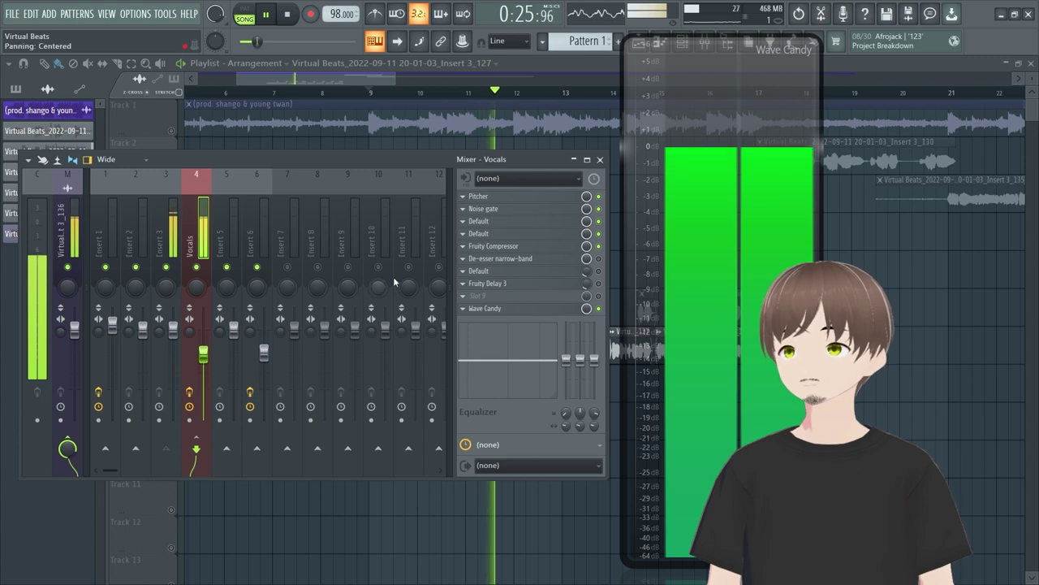
key("space")
Step: Reopen the Fruity Compressor, try the Medium/R type, and switch back to Vintage/R
left_click(528, 247)
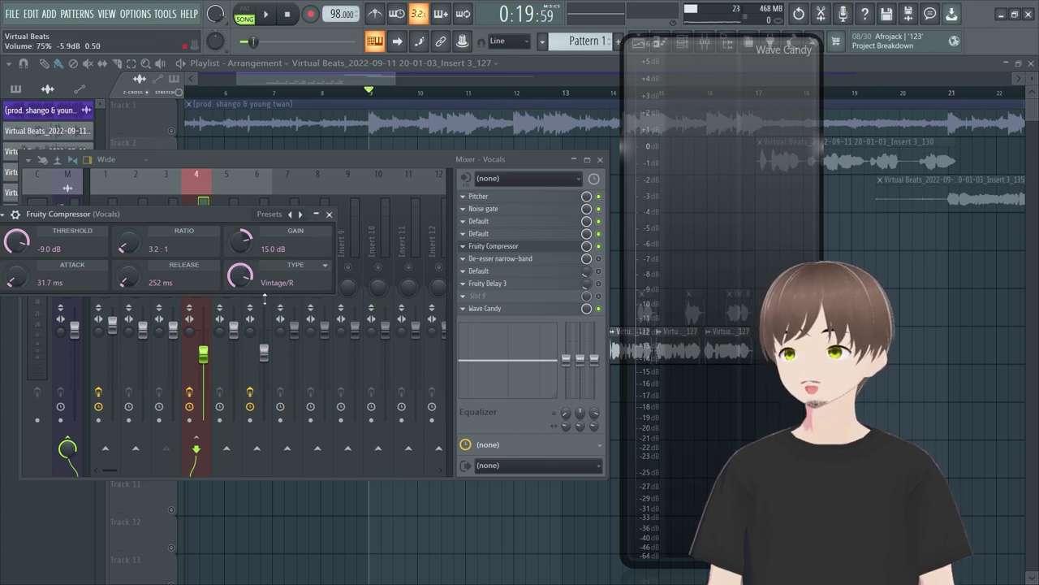
scroll(240, 276, "down", 2)
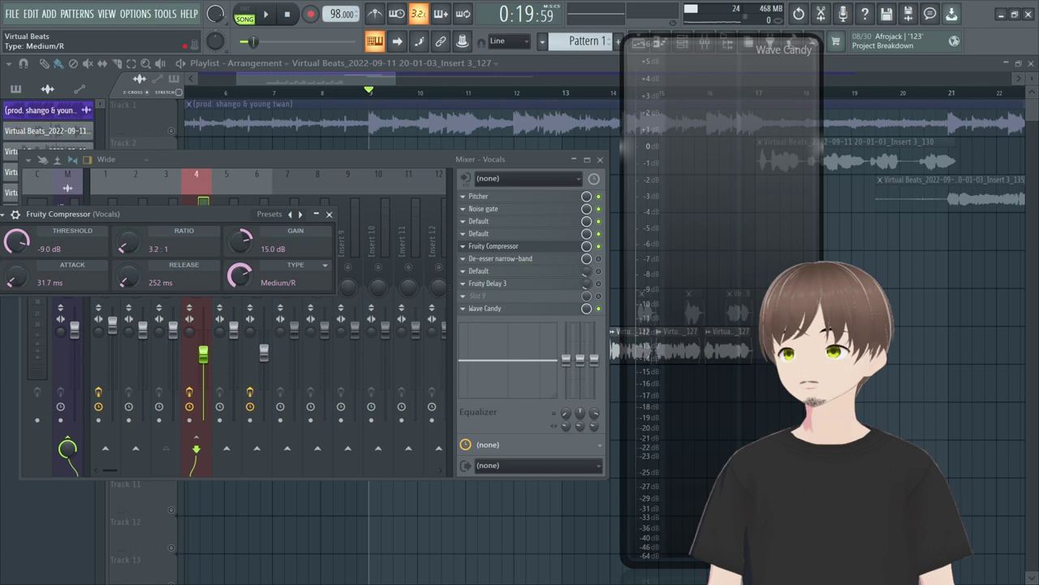
scroll(239, 276, "up", 1)
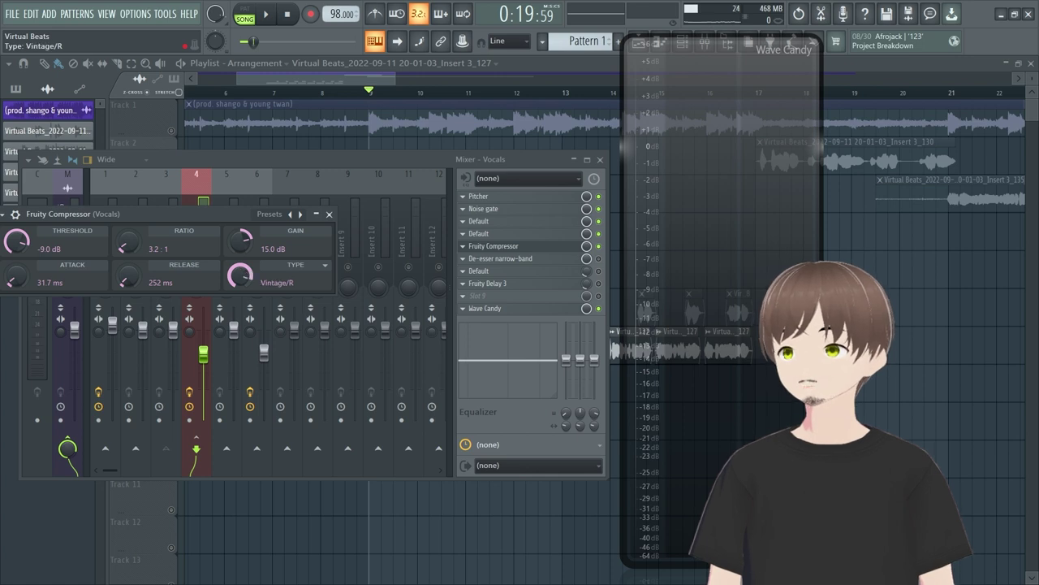
Step: Close the Fruity Compressor and delete Wave Candy from slot 10 of the Vocals track
left_click(329, 215)
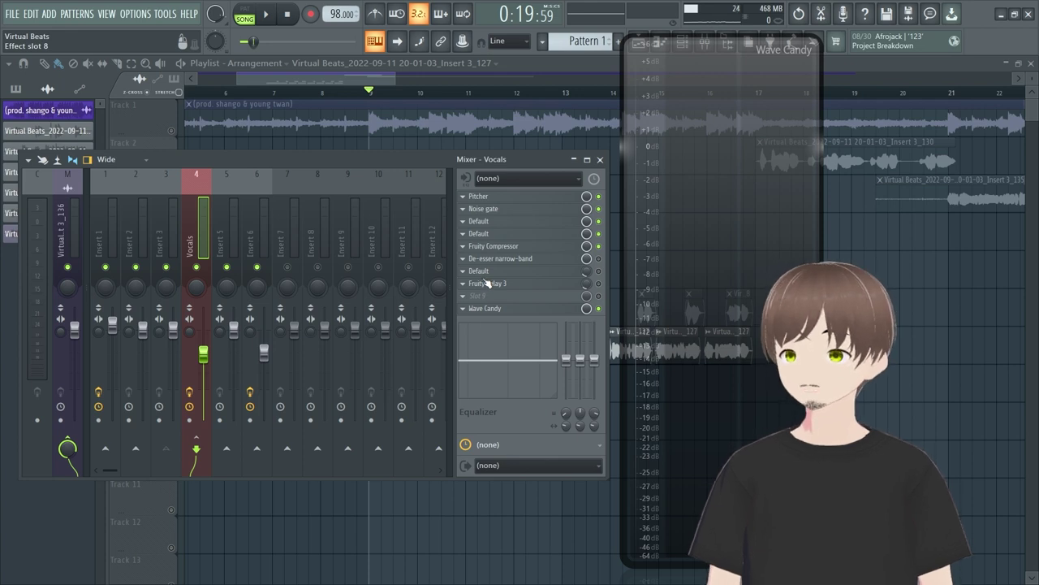
left_click(464, 311)
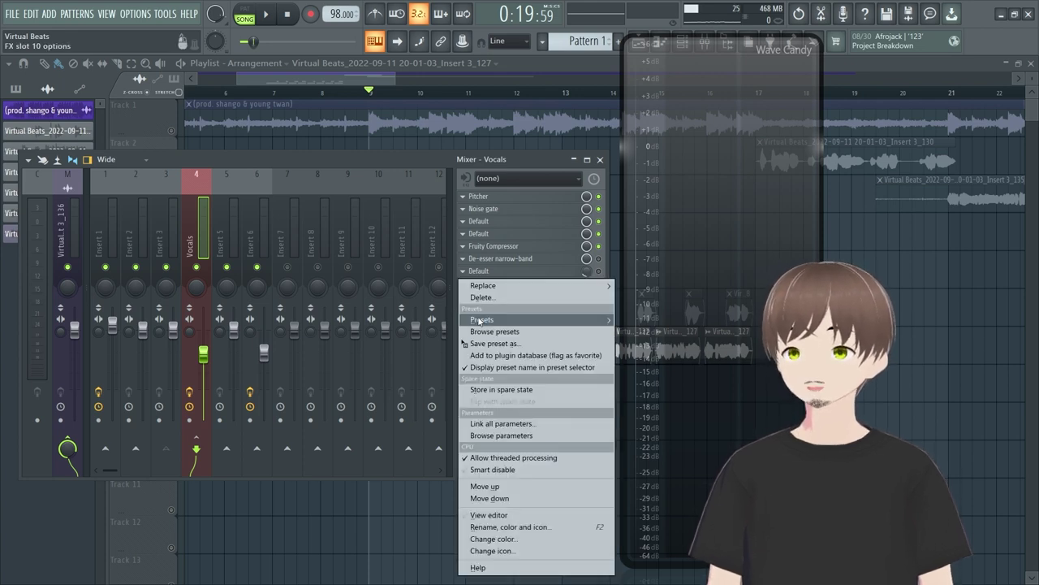
left_click(483, 297)
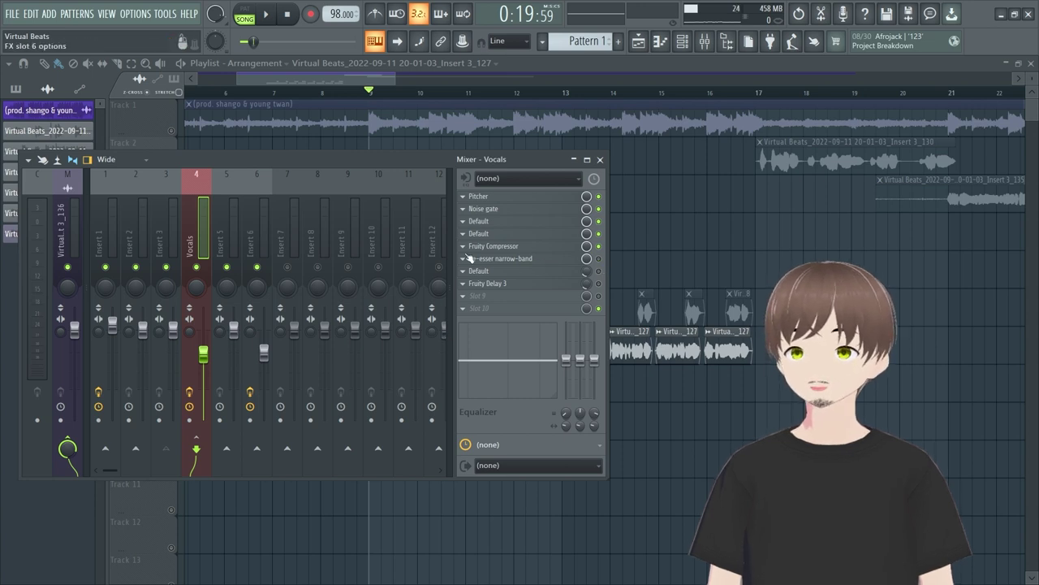
Step: Load the De-esser narrow-band preset into the slot 6 effect on the Vocals track and enable the effect
left_click(502, 260)
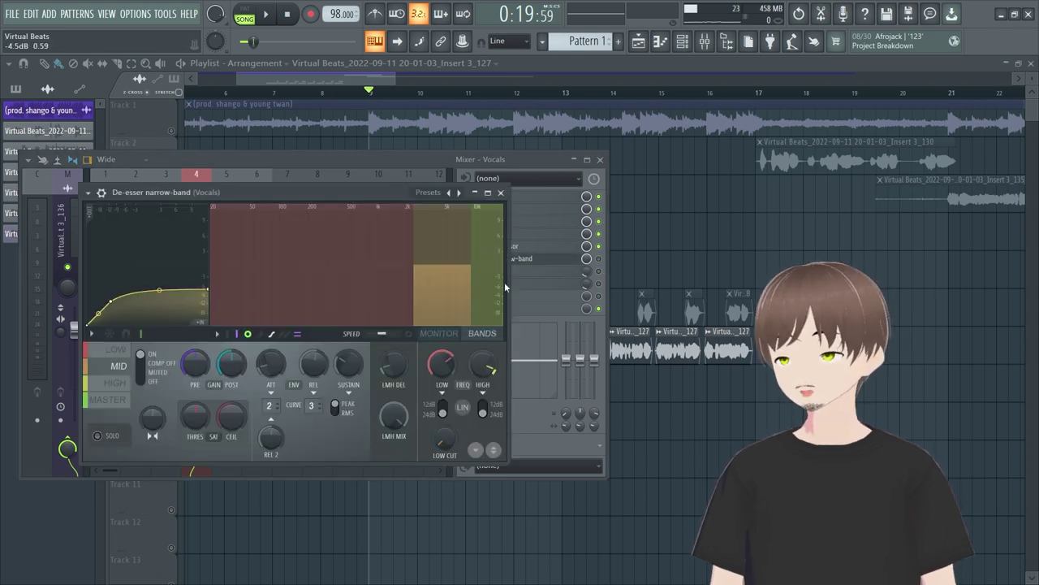
left_click(430, 192)
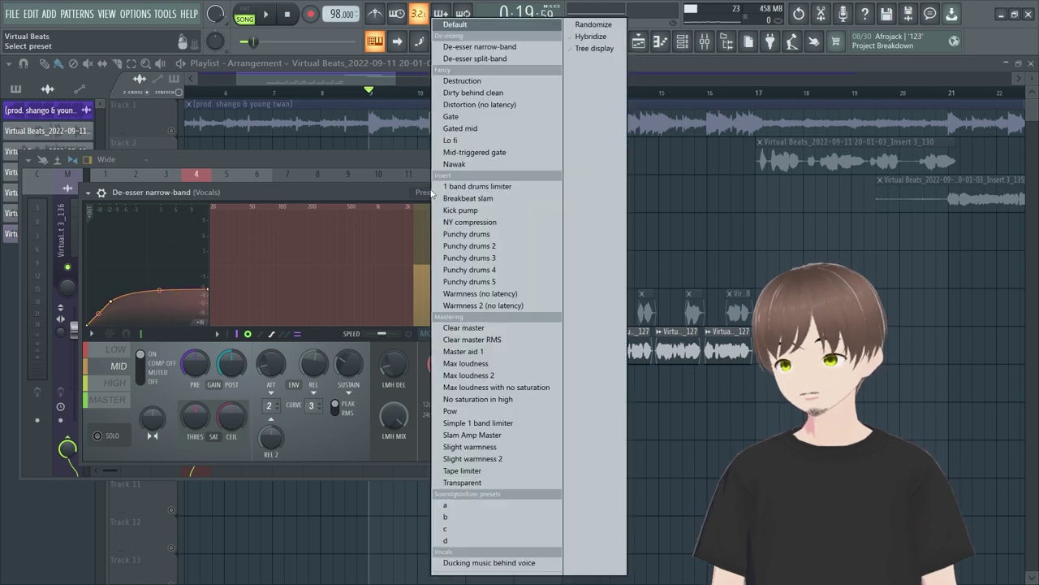
left_click(471, 47)
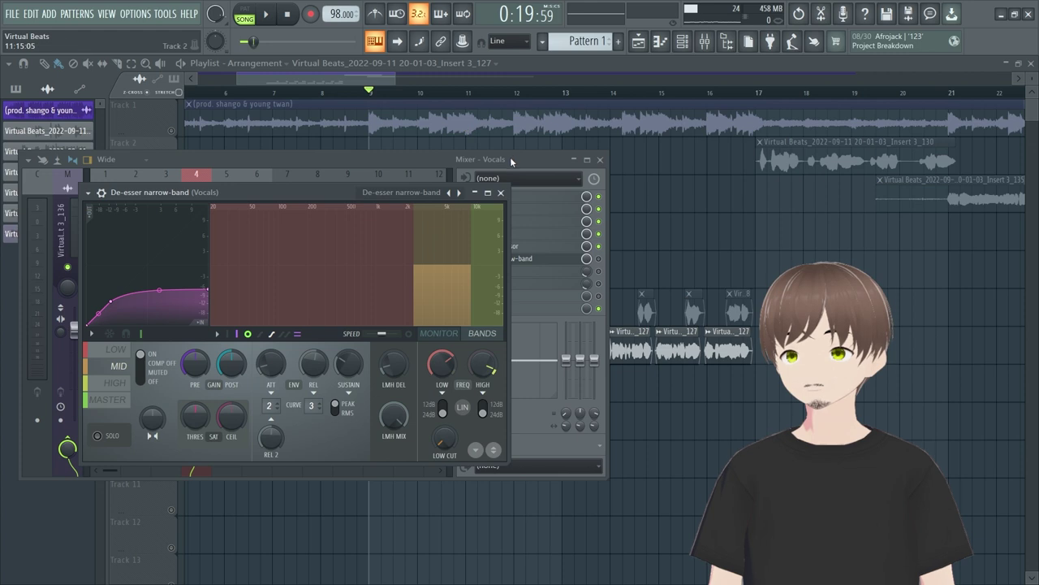
left_click(501, 192)
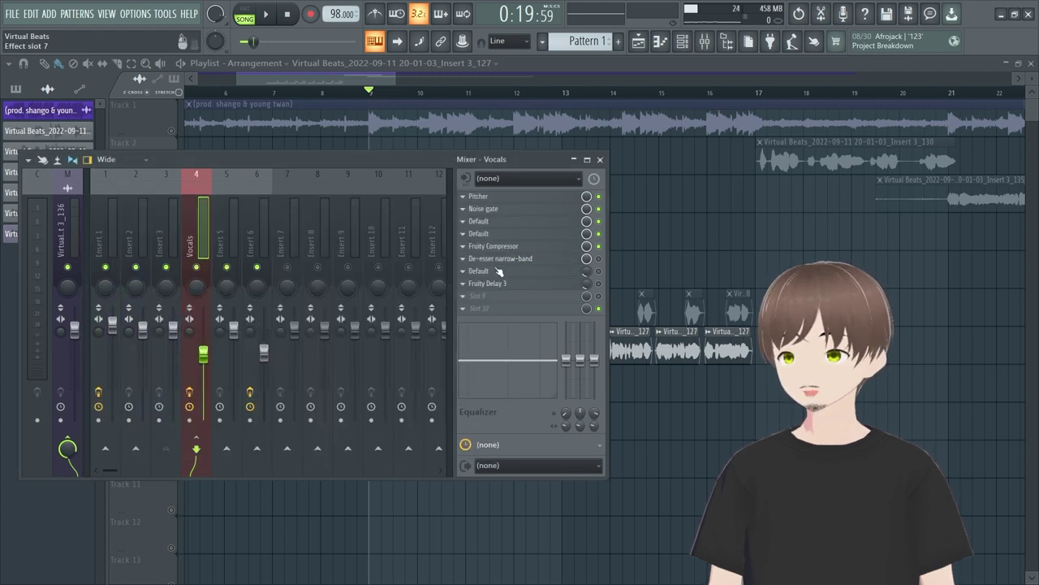
left_click(491, 270)
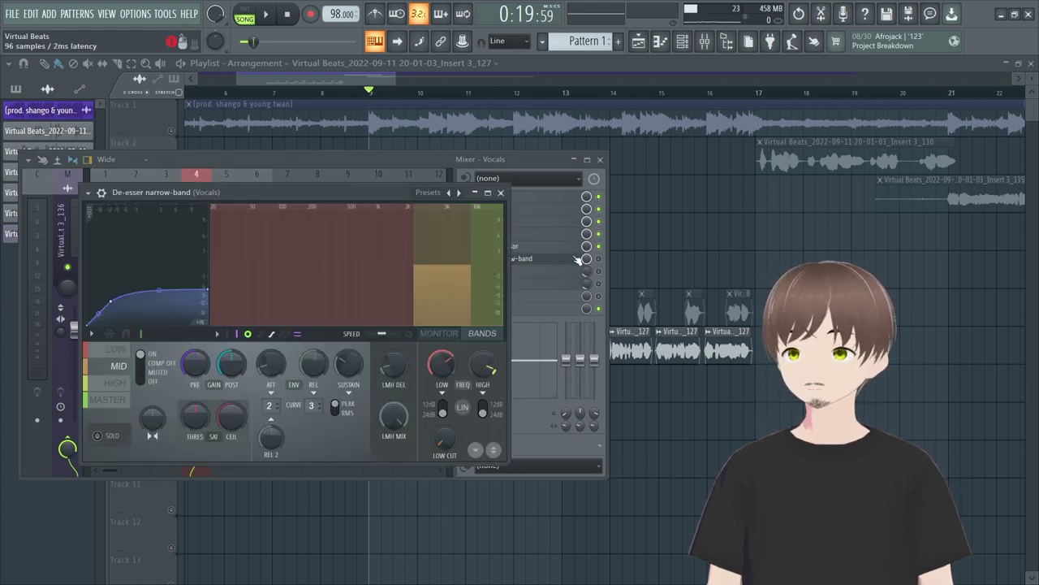
key("Escape")
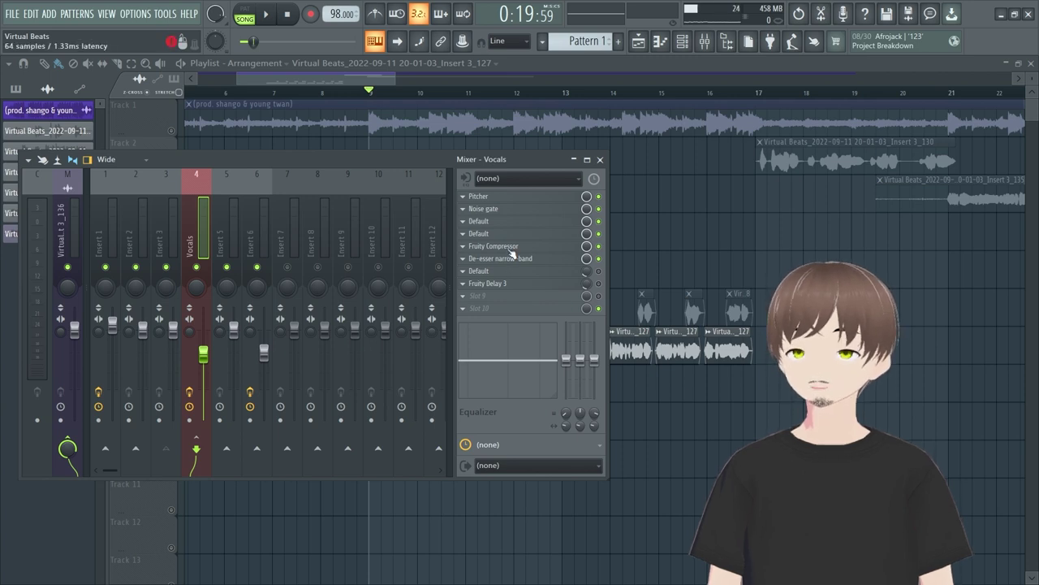
Step: Play the vocals with the de-esser enabled to hear its effect on the mix
key("space")
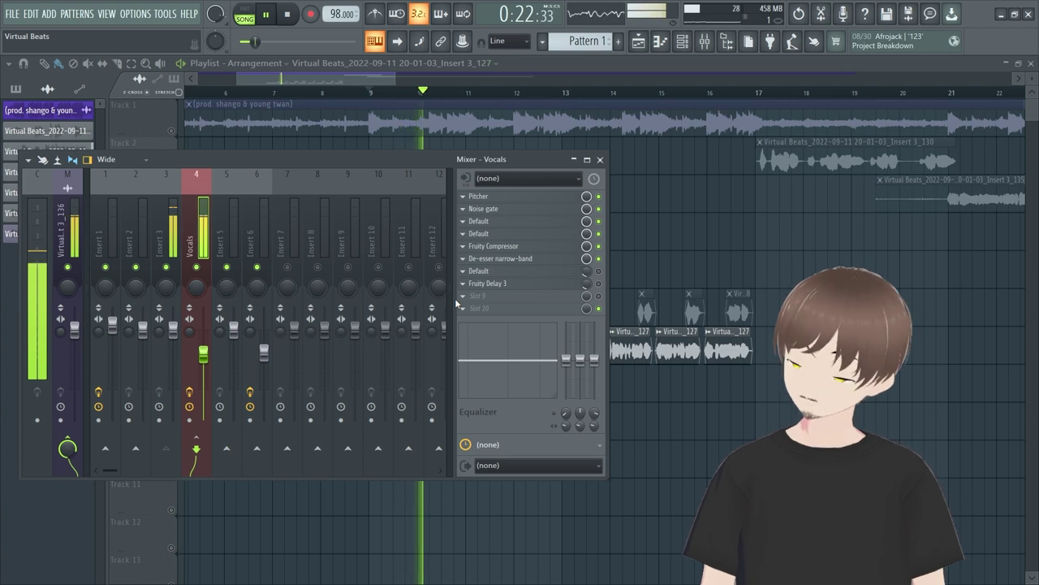
left_click(189, 393)
left_click(192, 398)
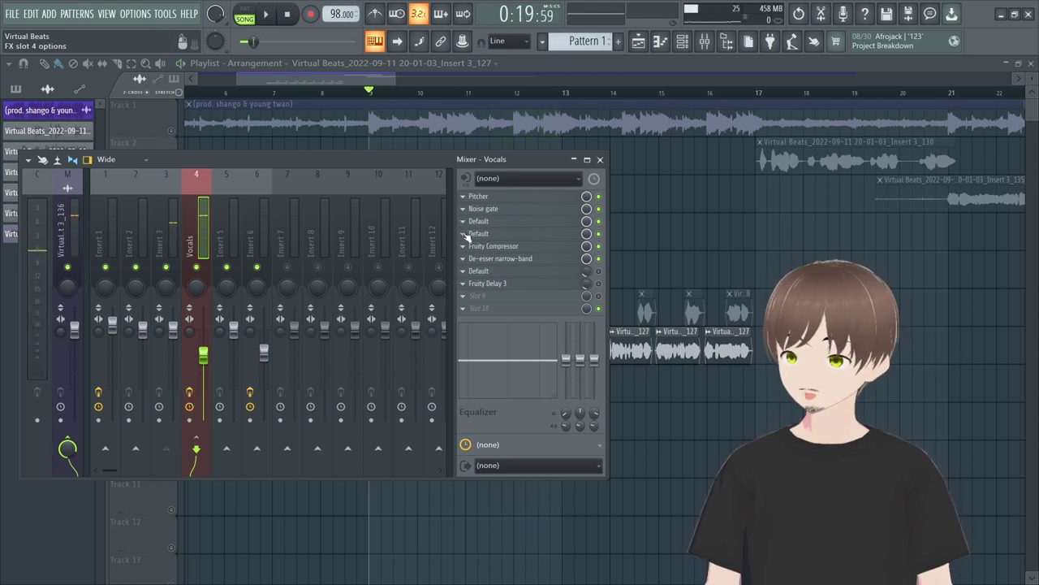
Step: Review the second Parametric EQ 2 curve, close it, and open the first EQ to examine its subtractive cuts
left_click(494, 231)
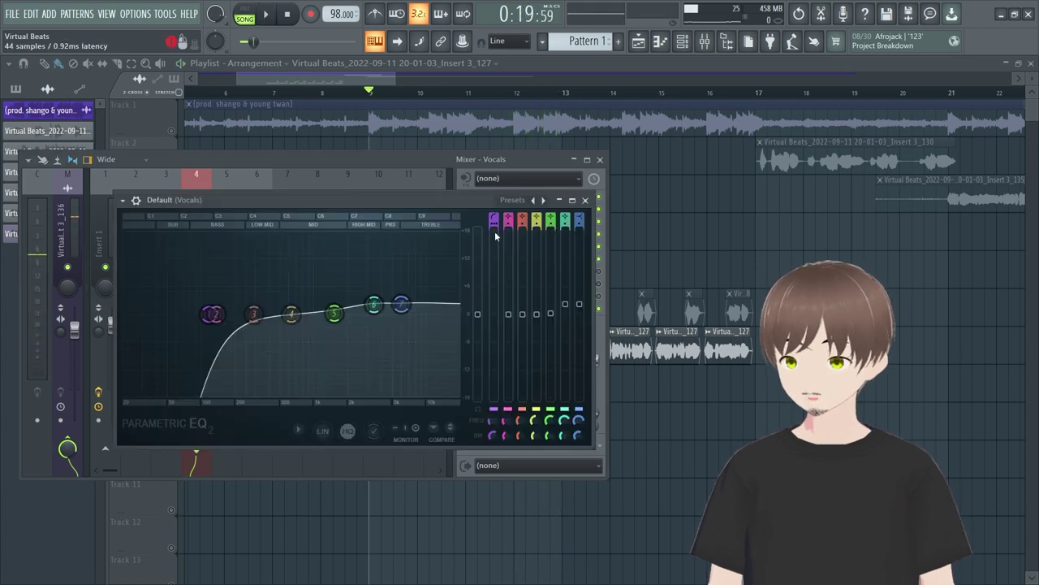
left_click(584, 199)
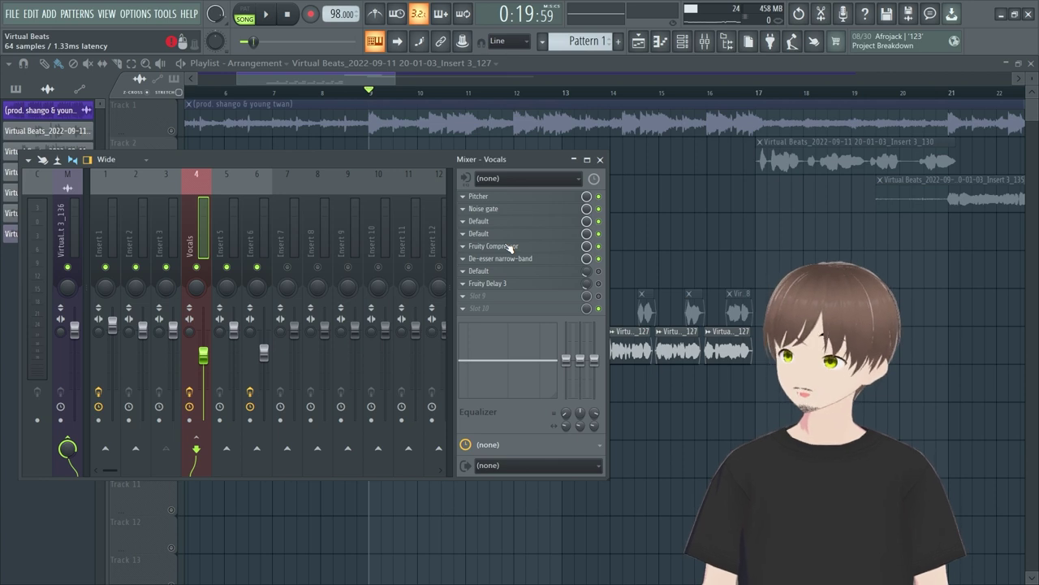
left_click(491, 221)
left_click(484, 220)
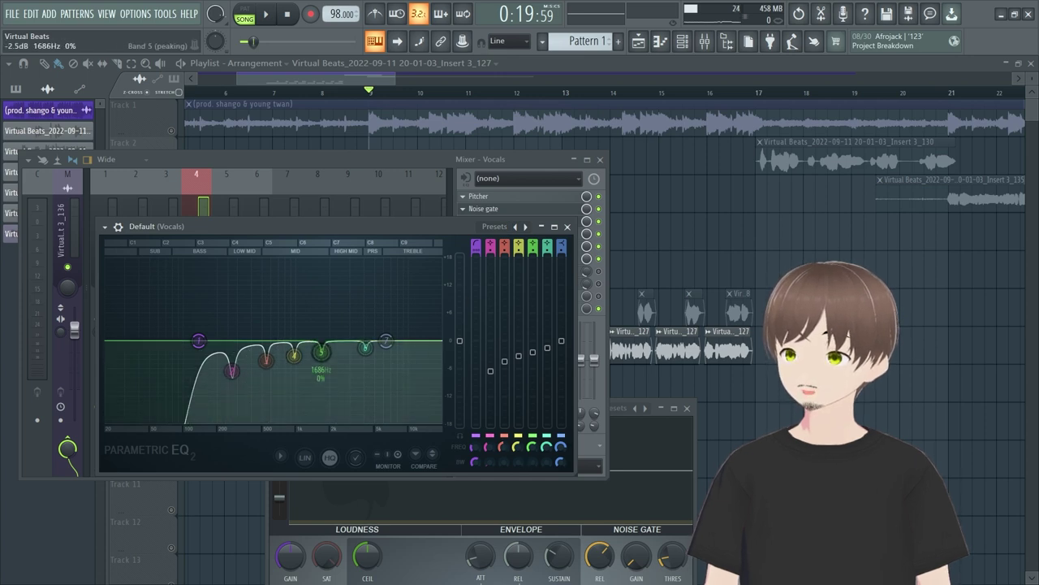
Step: Unmute the instrumental on Track 1 and trim the silent start off the first vocal clip on Track 7
left_click(567, 226)
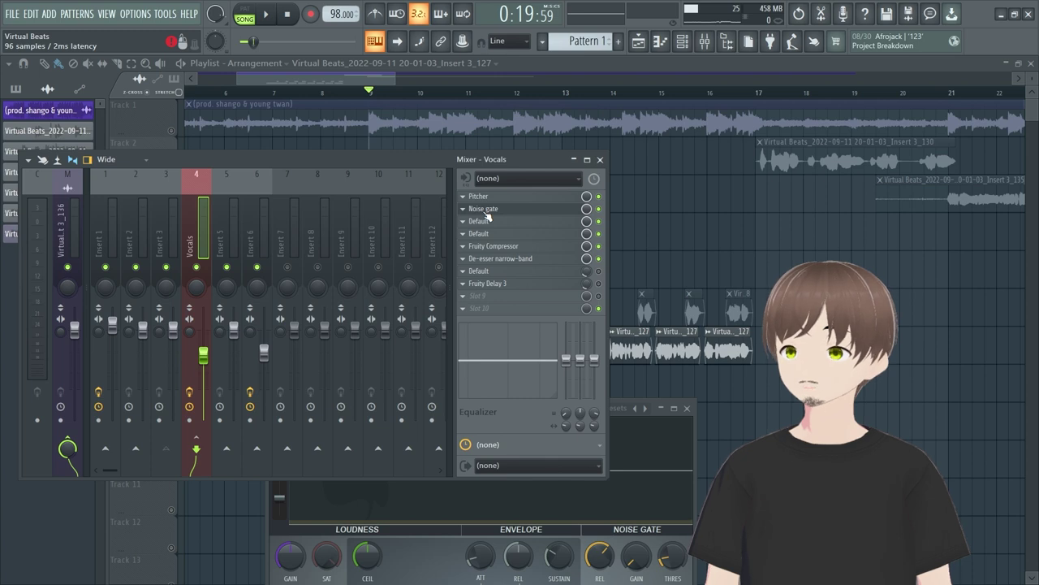
left_click(486, 210)
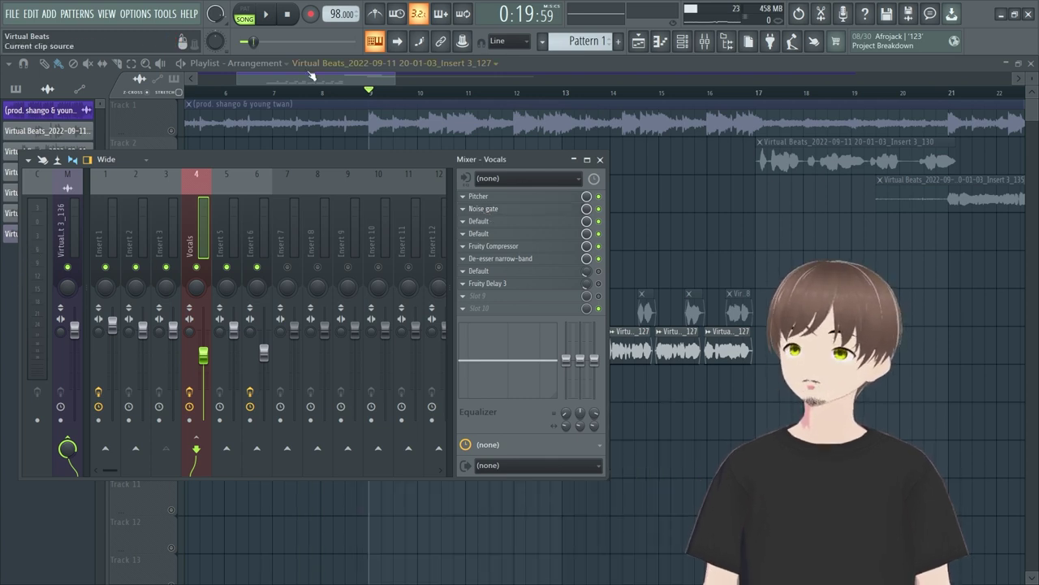
key("F9")
left_click(171, 130)
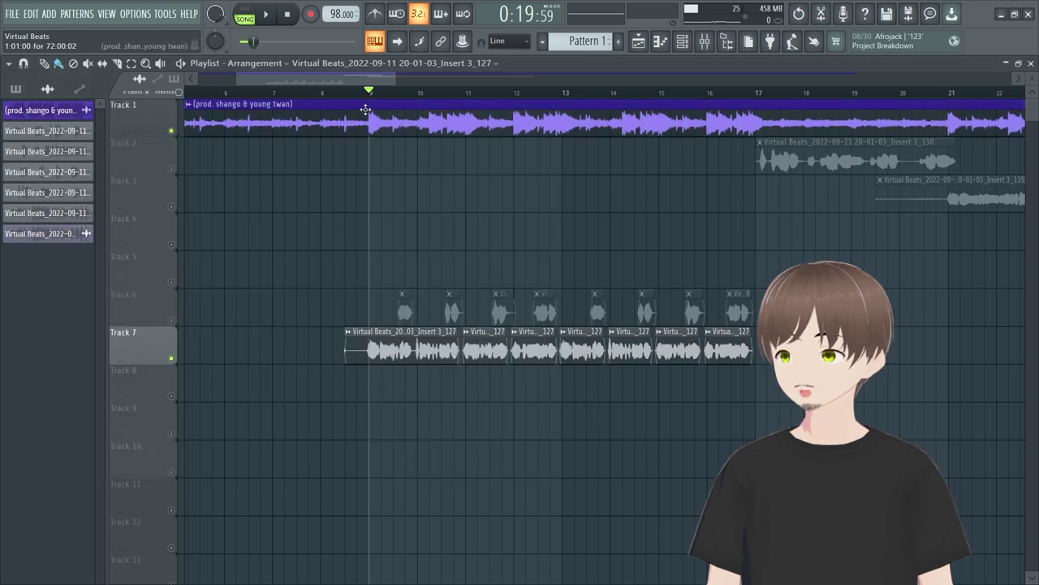
left_click_drag(357, 338, 377, 338)
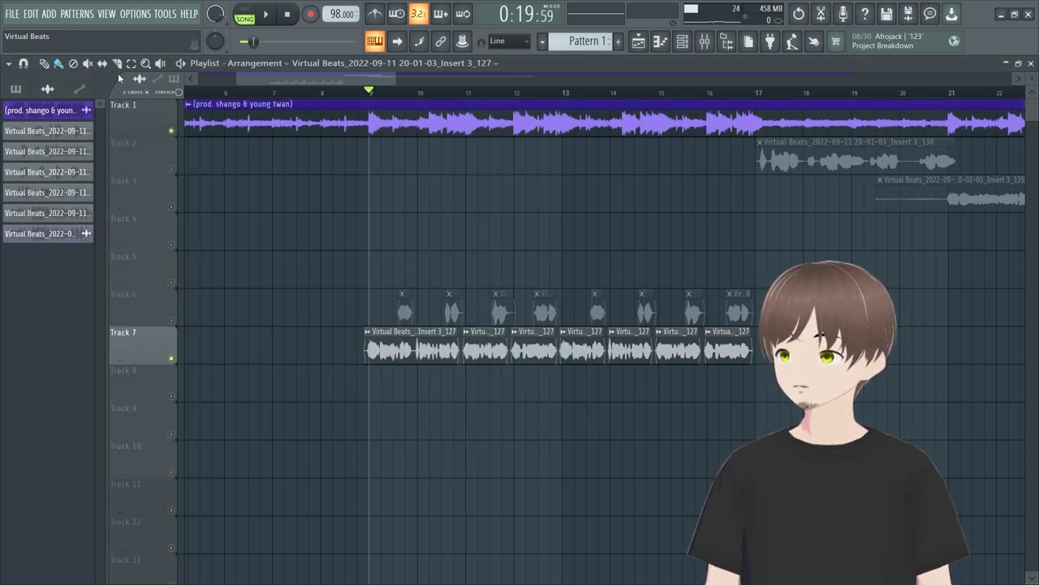
Step: Slice the first vocal clip on Track 7 just before bar 10, and undo the cut
mouse_move(408, 390)
left_mouse_down()
mouse_move(406, 327)
mouse_move(426, 327)
left_mouse_up()
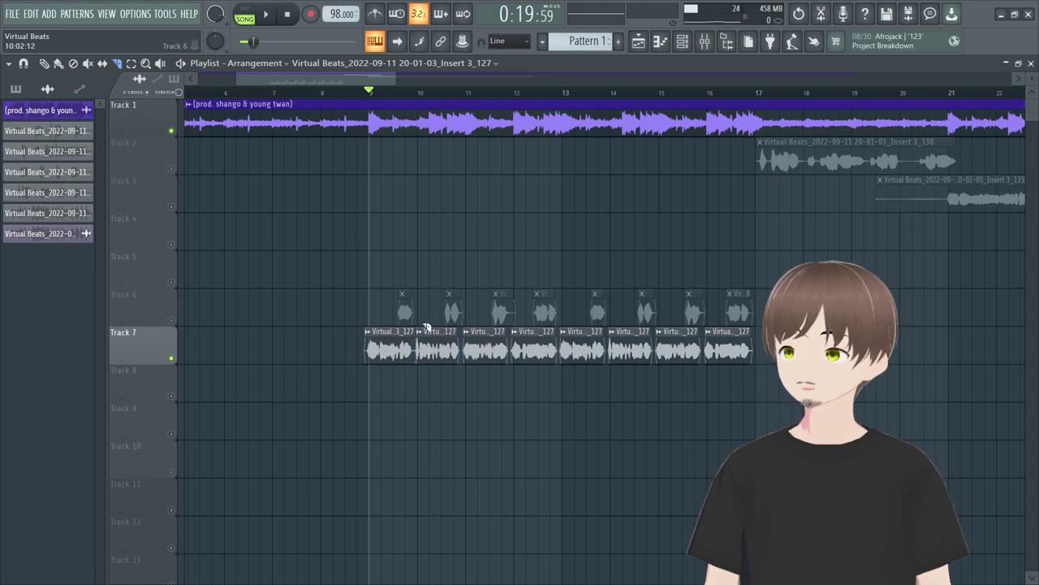
mouse_move(298, 396)
left_mouse_down()
mouse_move(278, 168)
mouse_move(286, 330)
mouse_move(297, 274)
mouse_move(287, 225)
mouse_move(293, 237)
left_mouse_up()
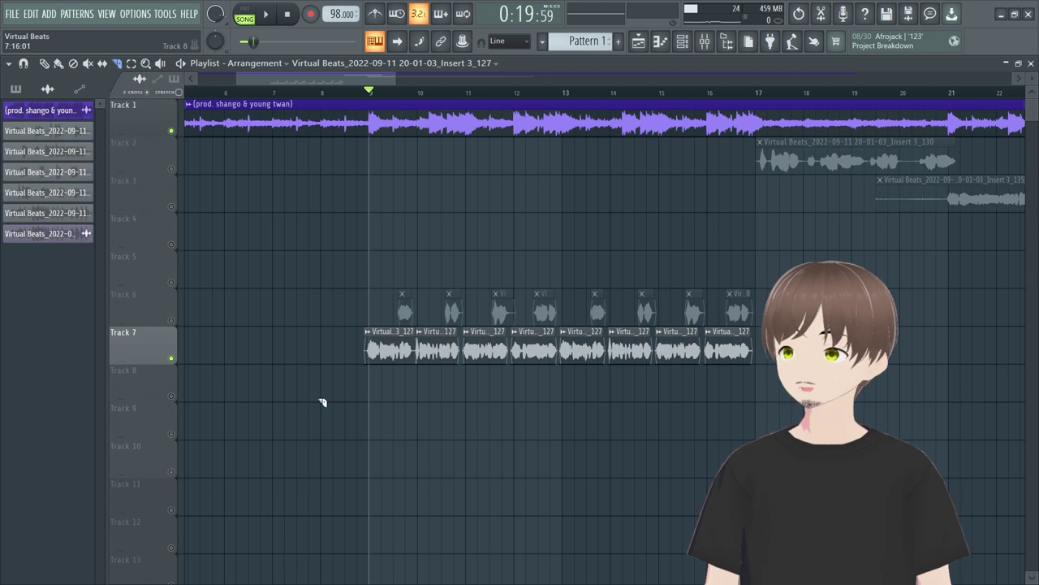
left_click_drag(295, 336, 317, 351)
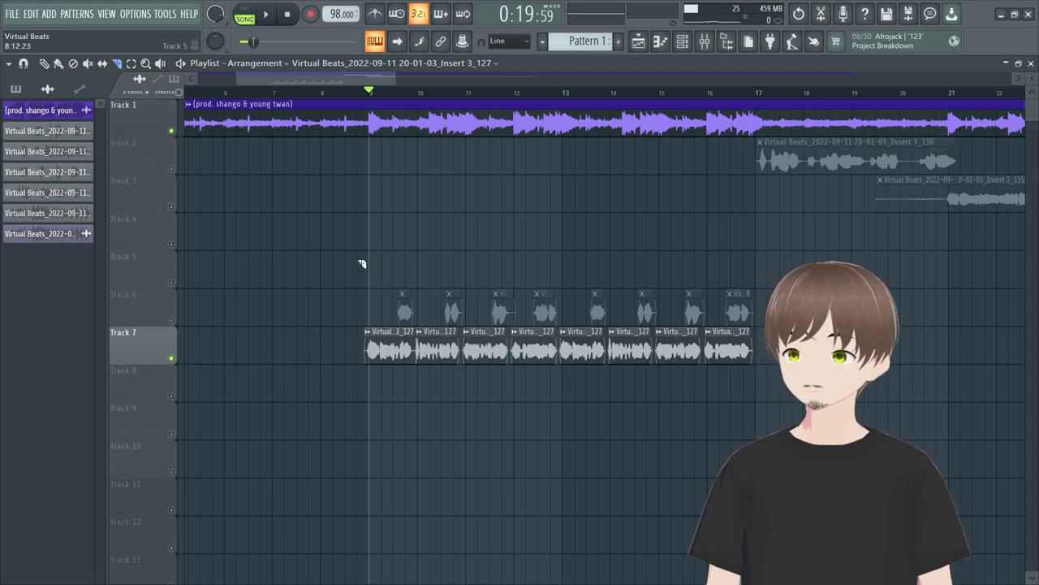
key("ctrl+z")
Step: Reset the wet level of the Fruity Reeverb 2 in slot 7 of the Vocals track and enable the effect at full mix
left_click(357, 92)
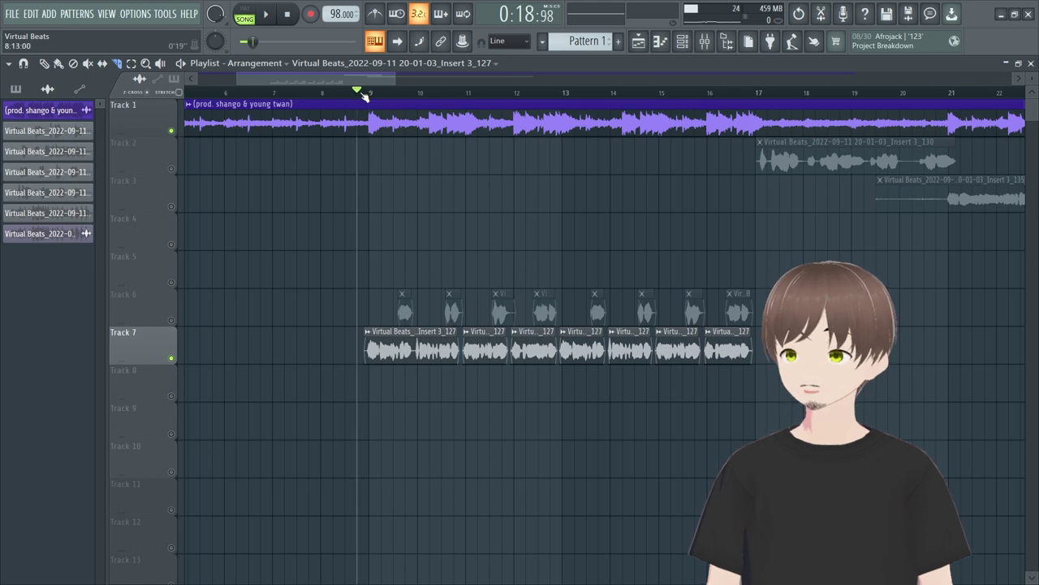
left_click(683, 47)
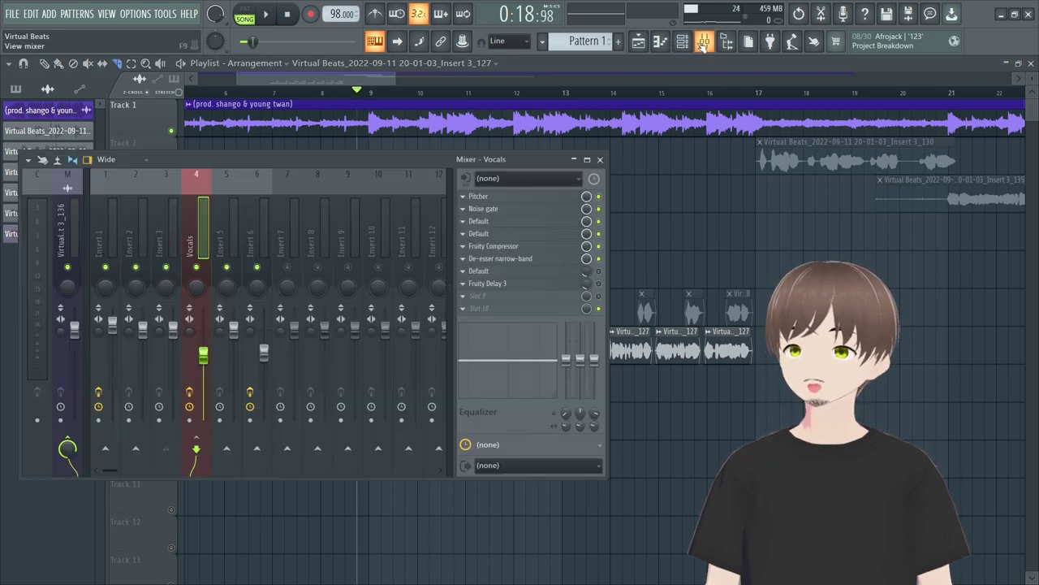
left_click(569, 276)
left_click(492, 210)
left_click(492, 231)
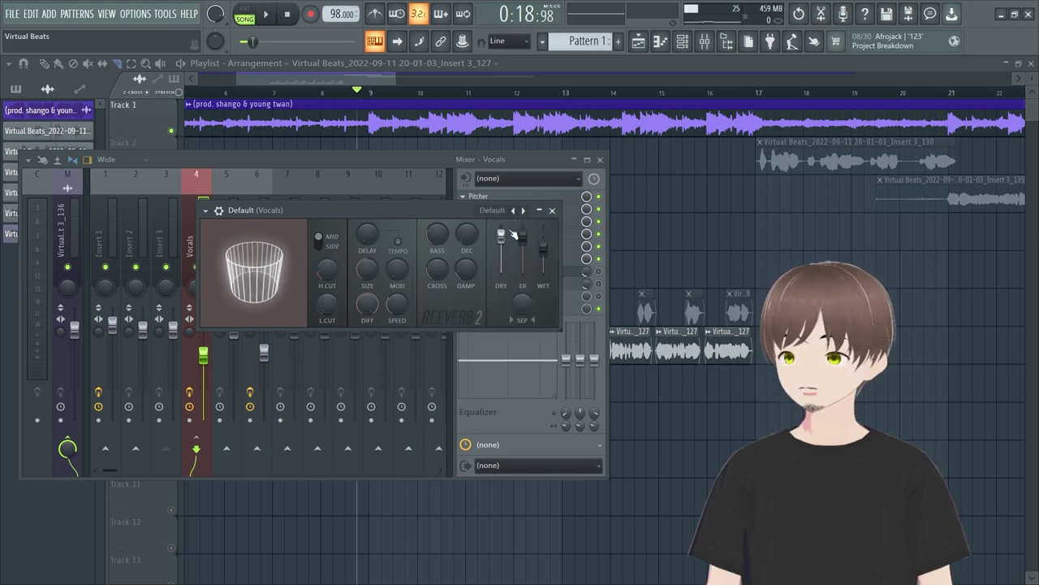
right_click(552, 246)
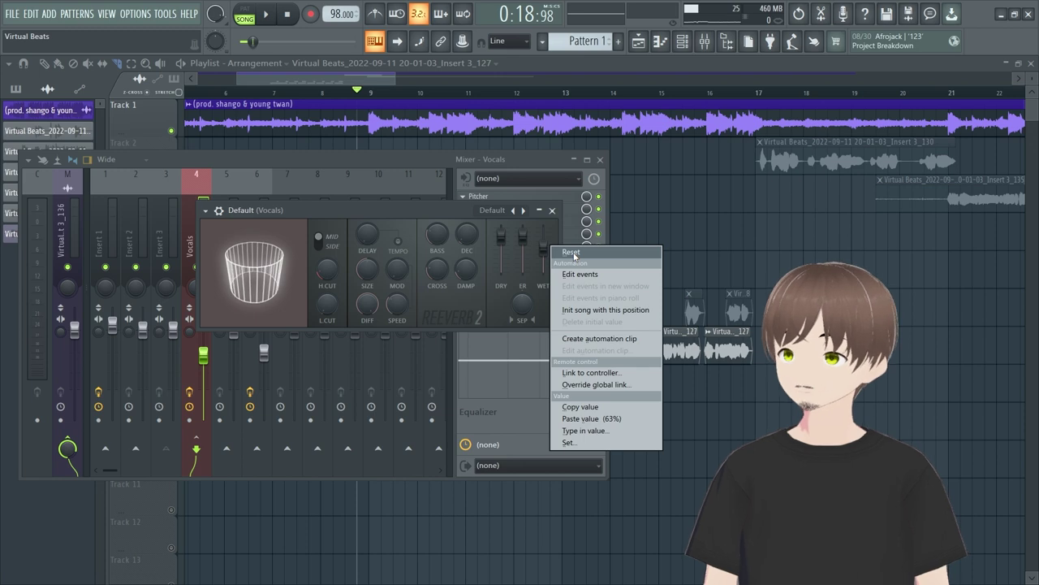
left_click(572, 253)
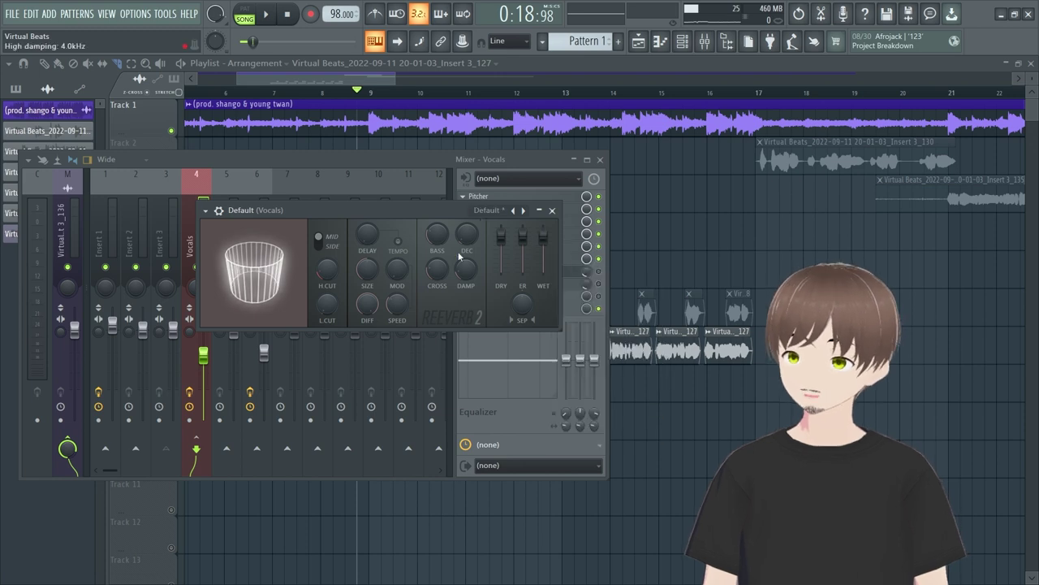
left_click(552, 210)
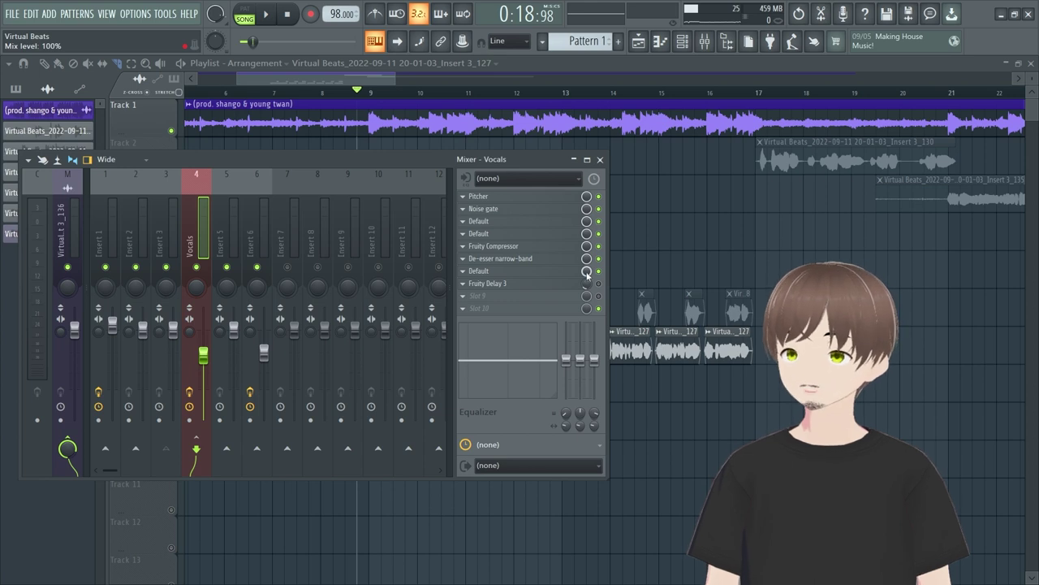
Step: Play the vocals at full reverb mix, lower the slot 7 mix level to about 16%, and listen again
key("space")
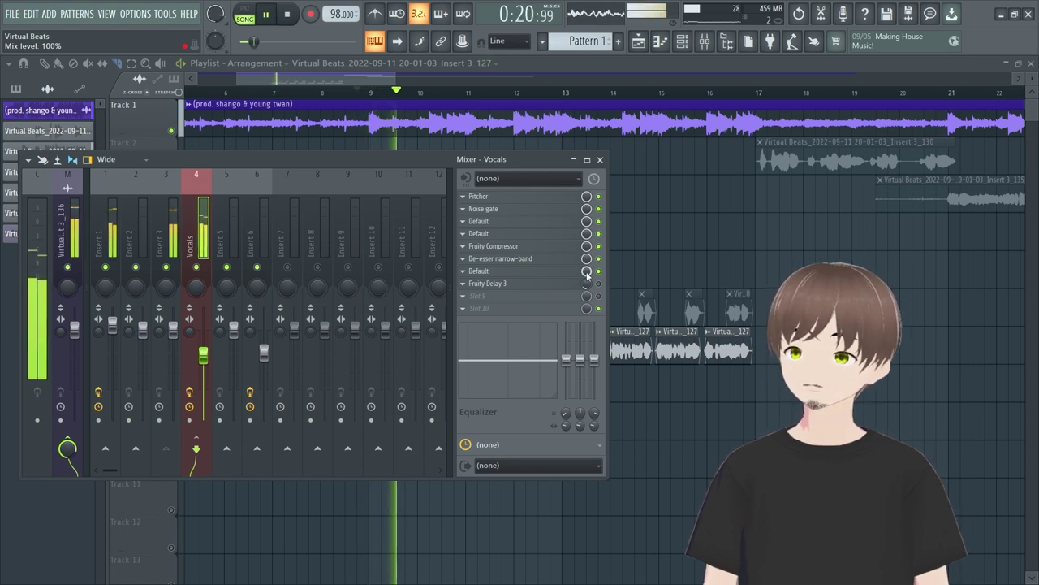
key("space")
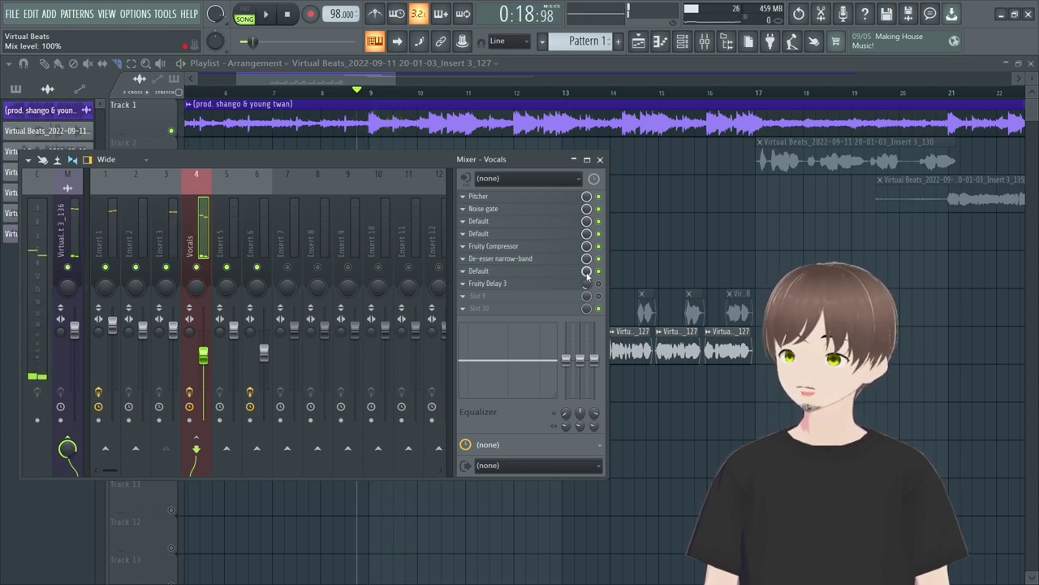
scroll(588, 276, "down", 10)
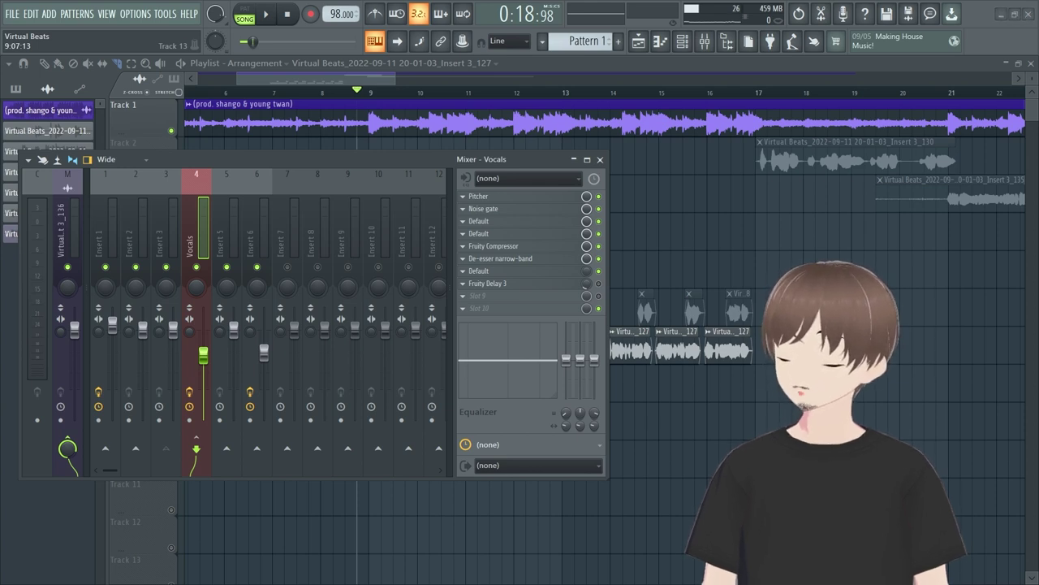
key("space")
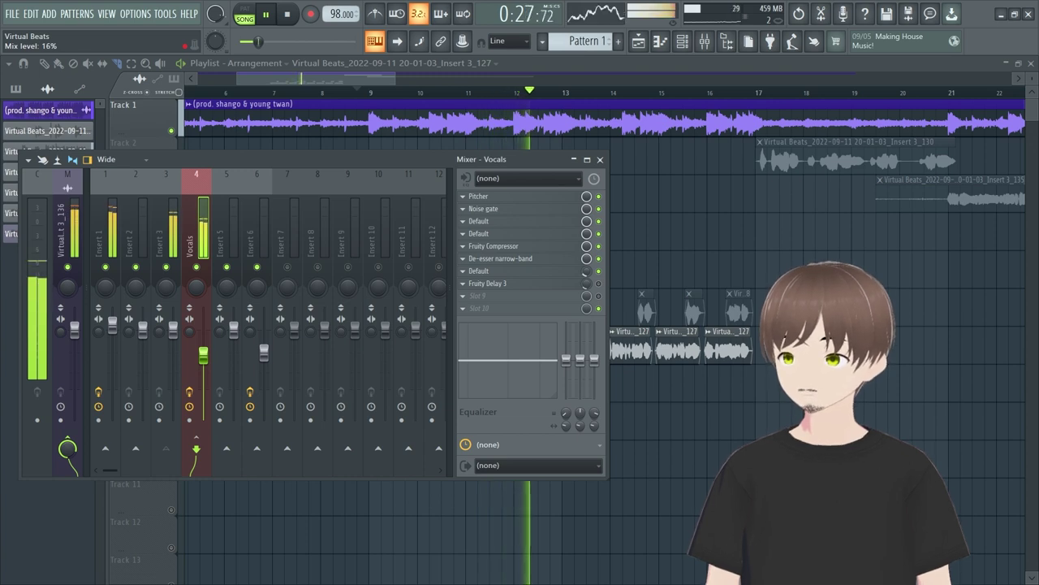
key("space")
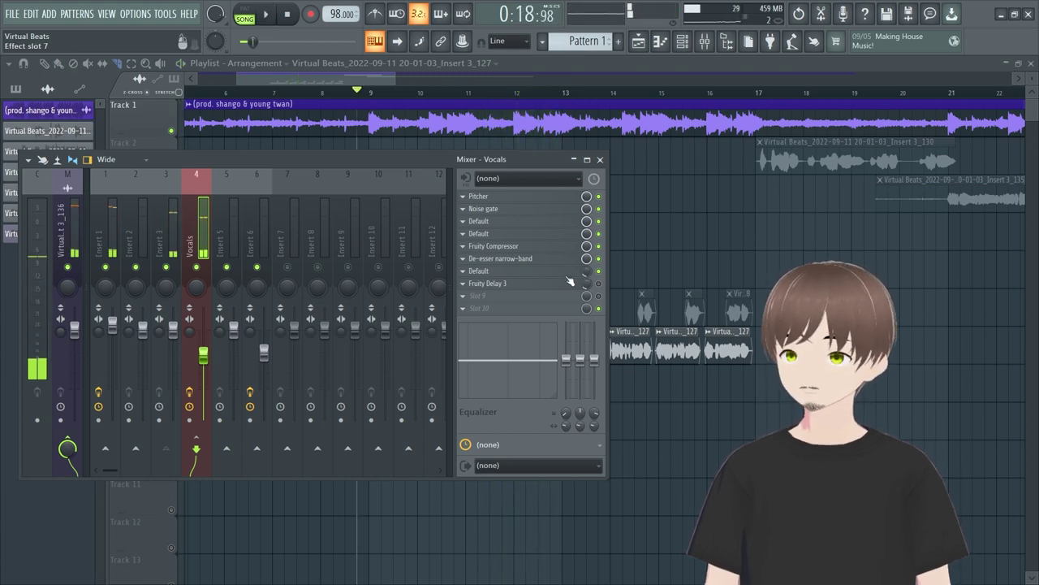
Step: Review the Fruity Delay 3 settings and preset list, and enable the effect in slot 8 at a low mix level
left_click(535, 284)
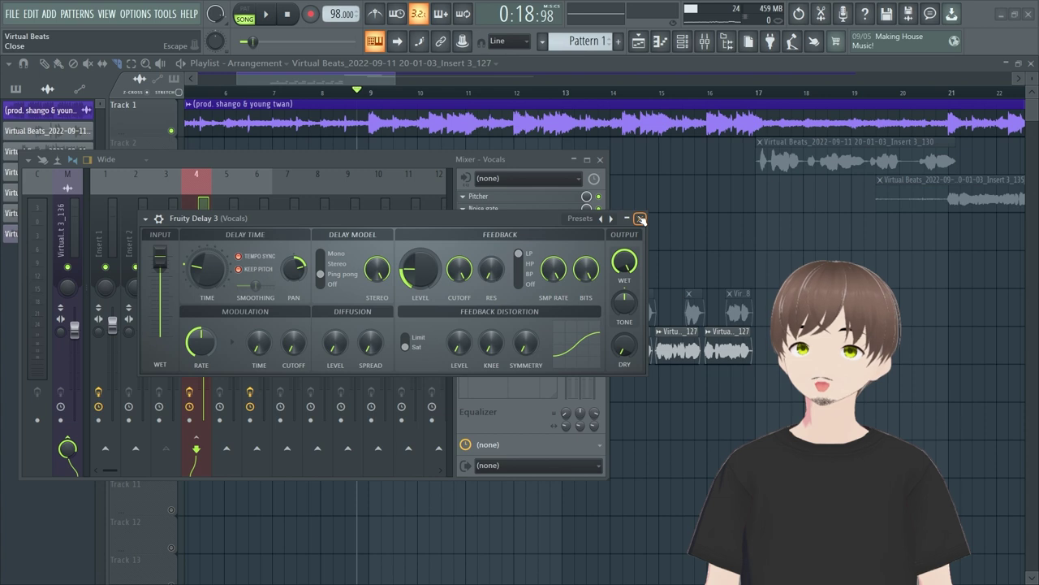
left_click(593, 222)
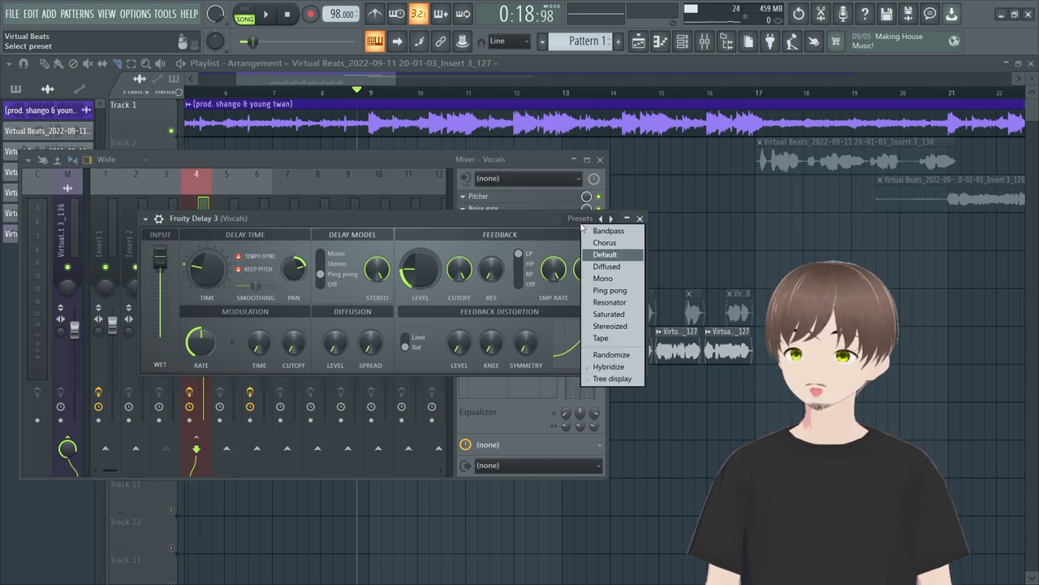
left_click(503, 212)
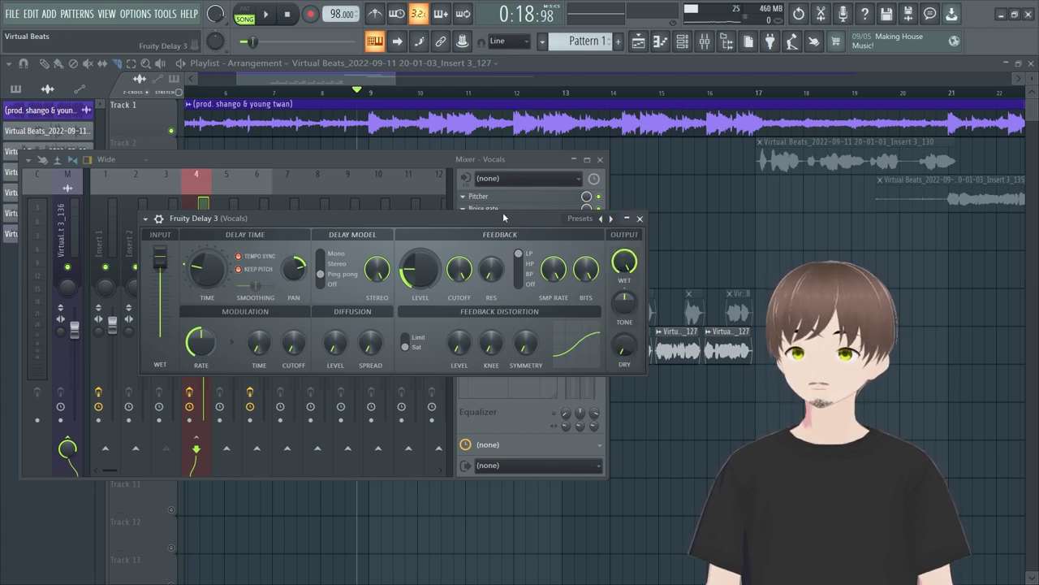
left_click(640, 218)
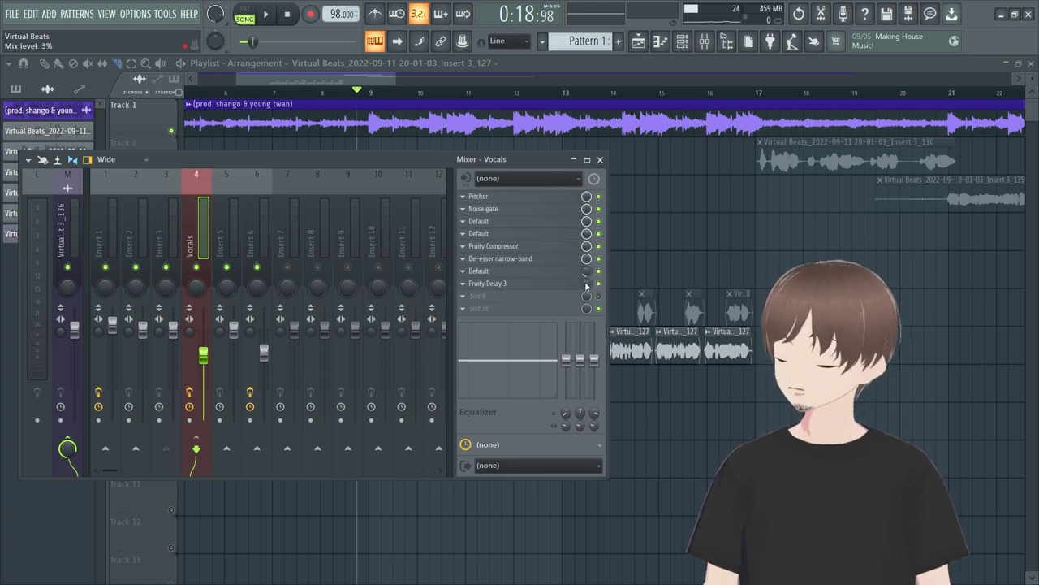
Step: During playback, raise the Vocals track volume slightly and rebalance the delay and reverb mix levels, with the reverb at about 16%
key("space")
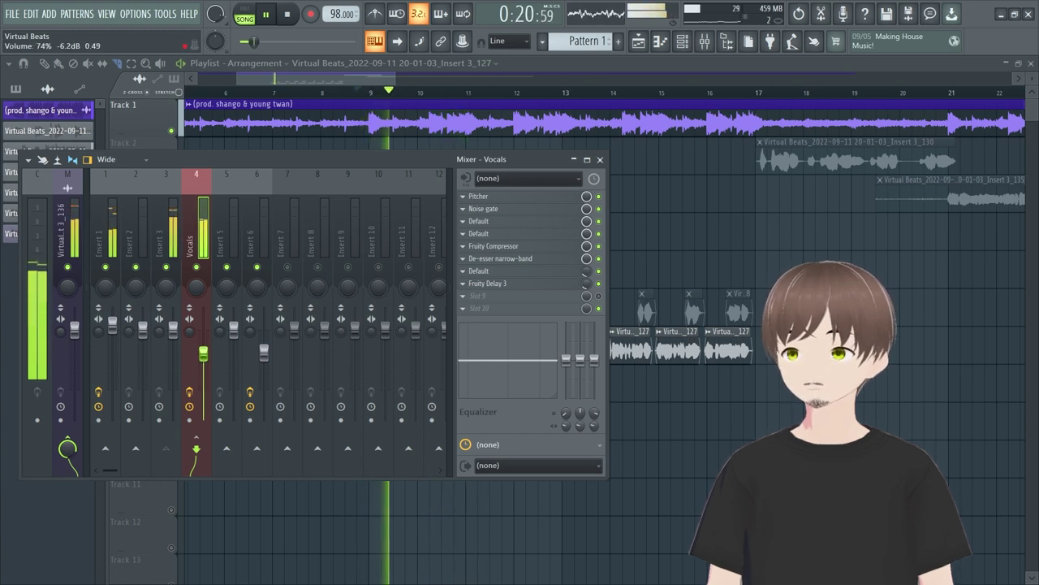
left_click_drag(203, 354, 203, 347)
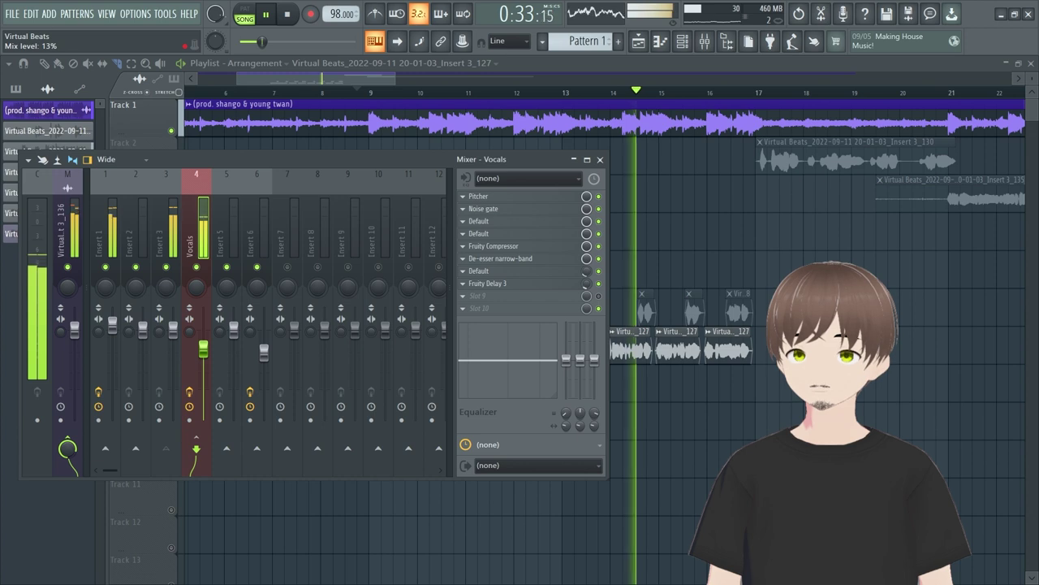
left_click_drag(586, 283, 584, 287)
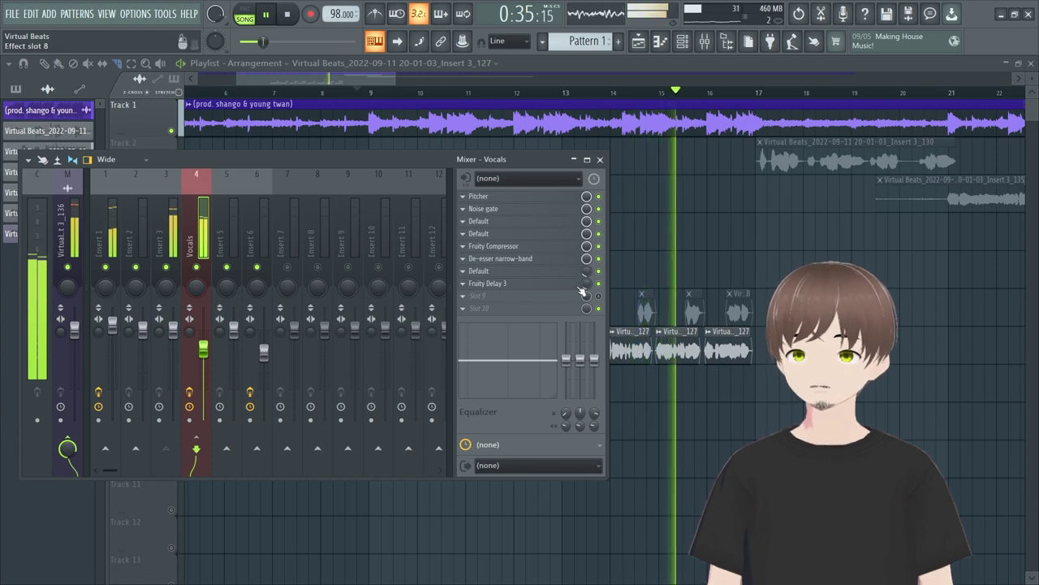
left_click_drag(586, 270, 586, 276)
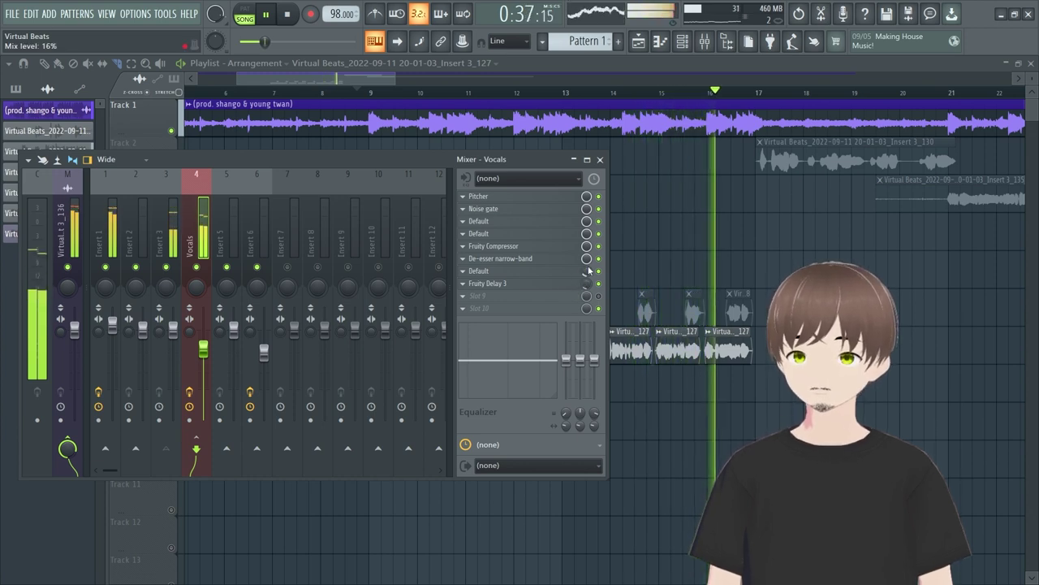
Step: Replay the vocals while toggling all effects on the Vocals track to compare the dry and processed sound
key("space")
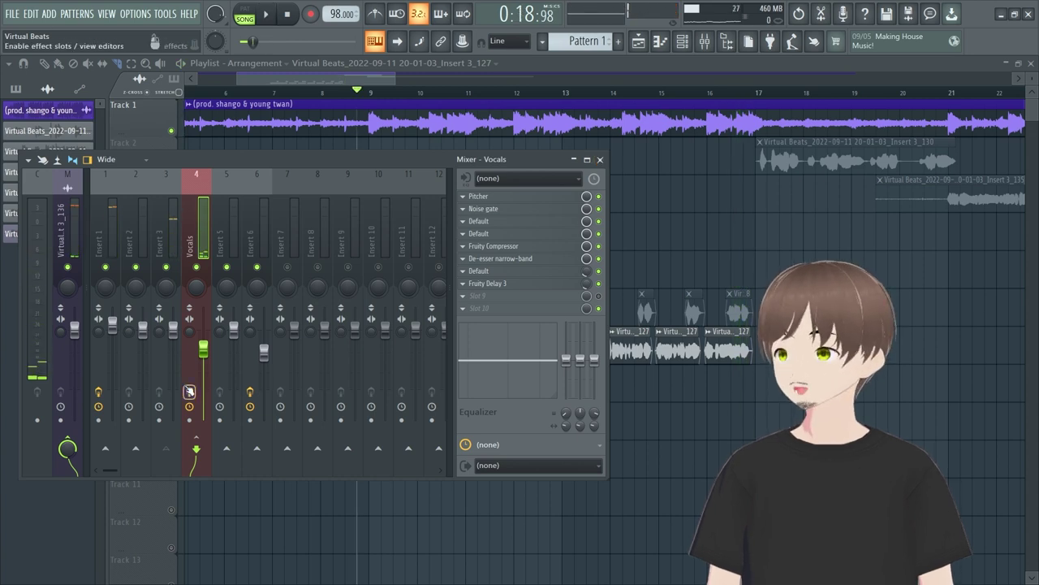
key("space")
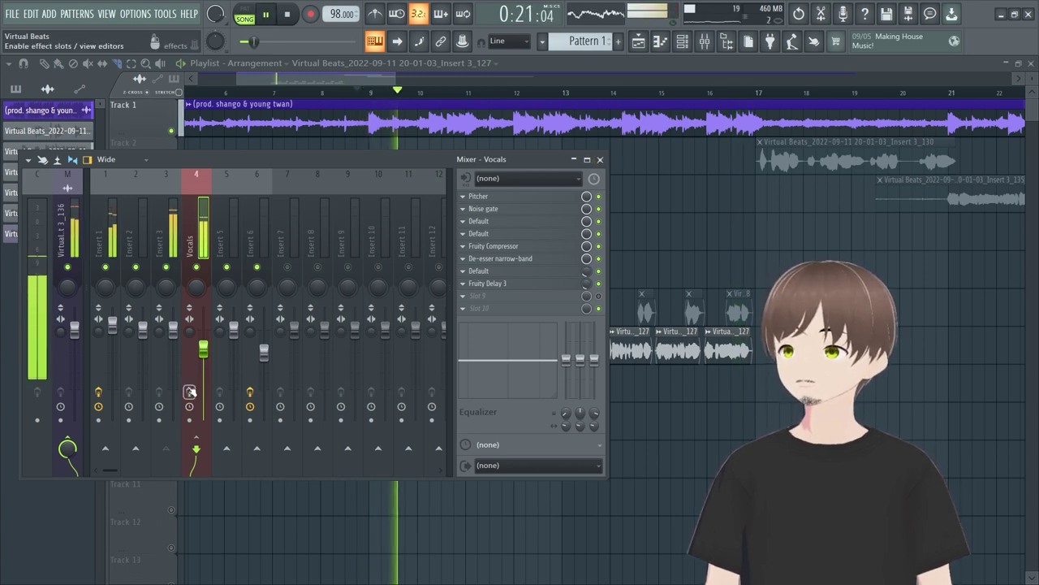
left_click(189, 392)
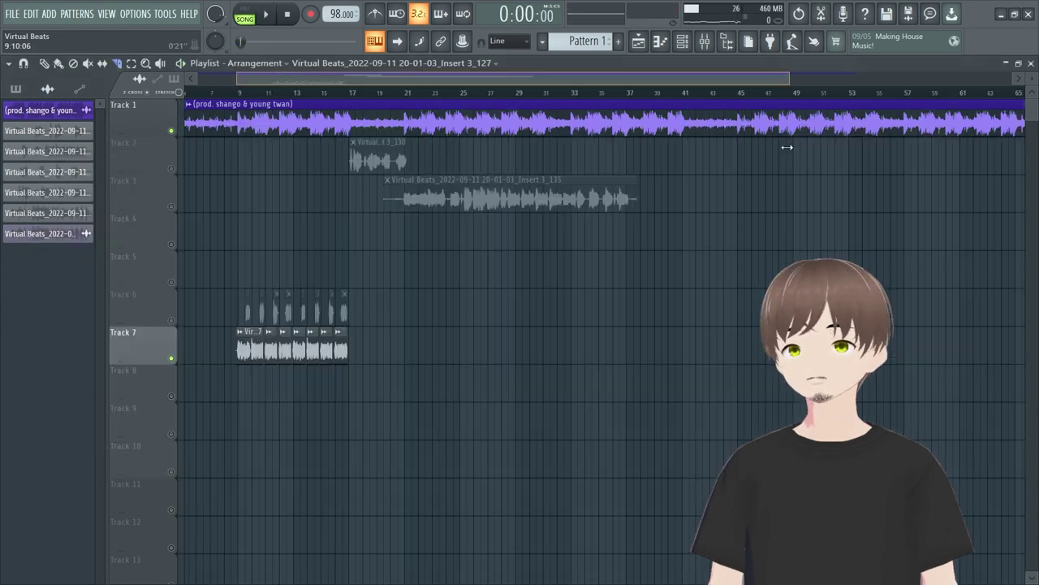
Step: Unmute the short vocal clips on Track 6 and mute the main vocals on Track 7
left_click_drag(787, 147, 601, 140)
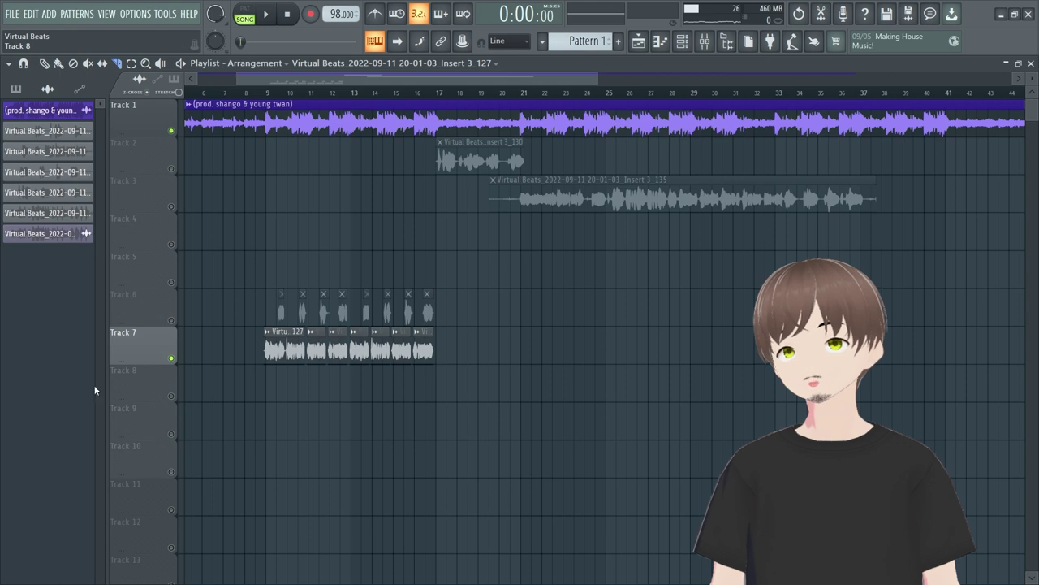
left_click(171, 320)
left_click(171, 357)
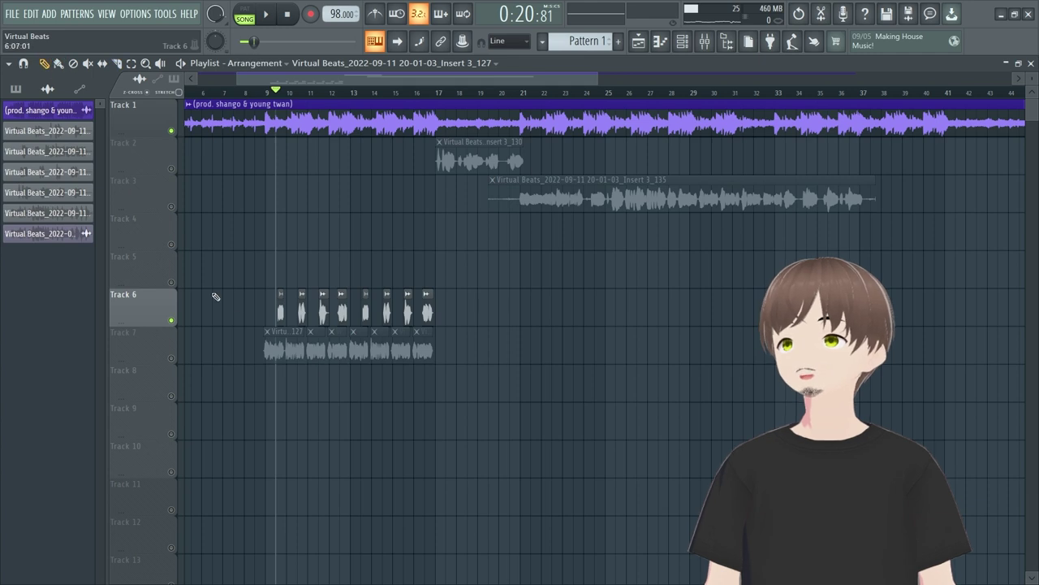
Step: Check the Track 6 clip's channel settings and its target mixer track, Insert 5, and close them
double_click(318, 305)
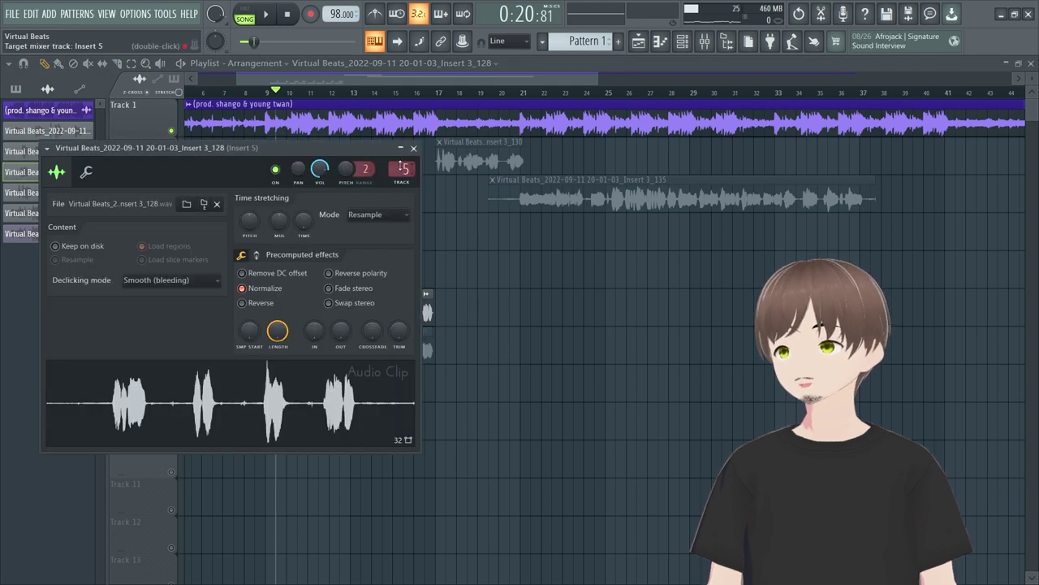
double_click(402, 168)
key("Escape")
key("Escape")
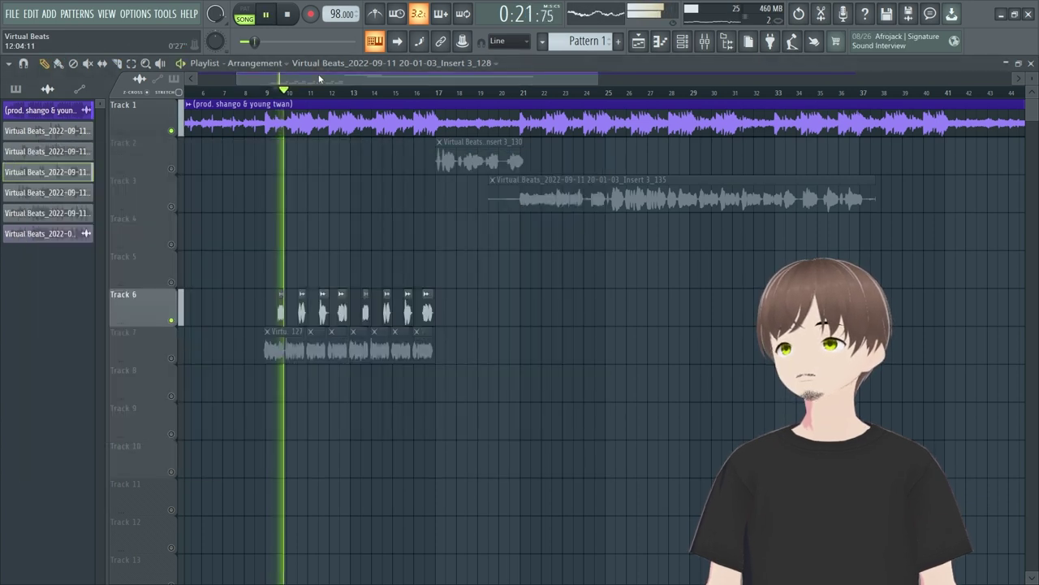
Step: Unmute the vocal clip on Track 2 and play the arrangement from bar 17
left_click(440, 88)
key("space")
left_click(172, 169)
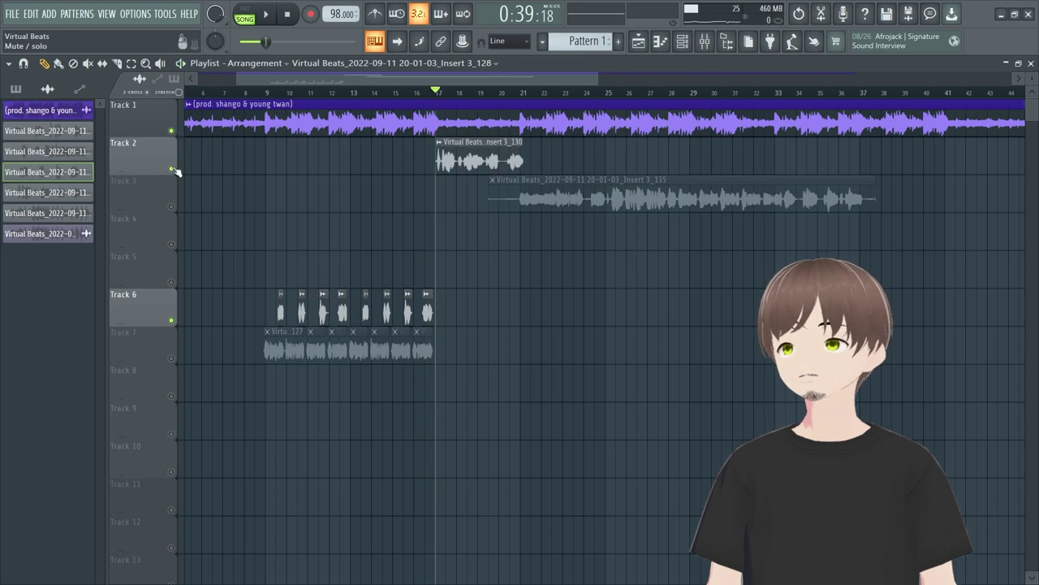
key("space")
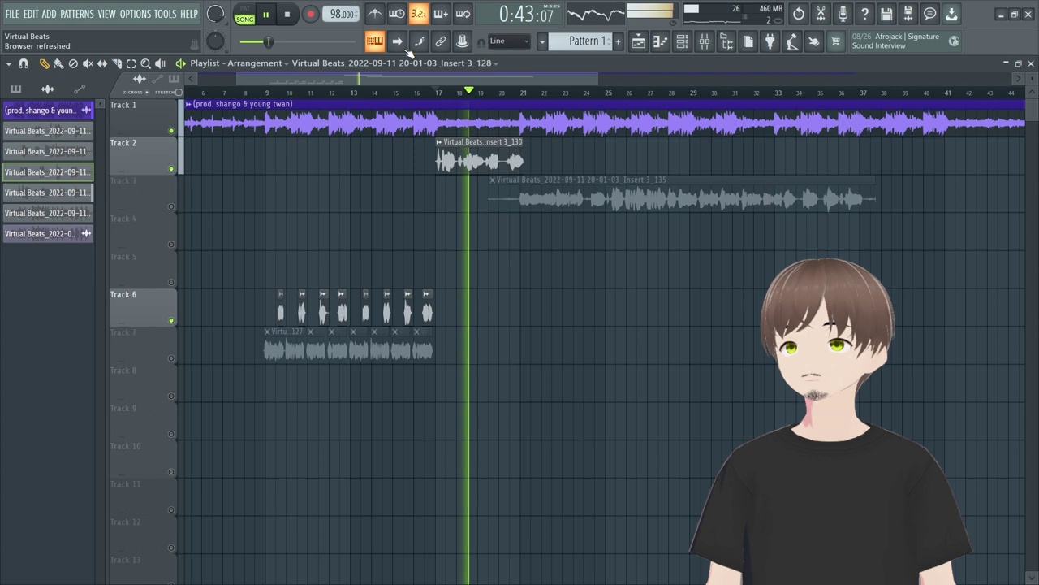
Step: Stop playback and save the Vocals mixer track's state as a mixer preset named rnb preset
key("space")
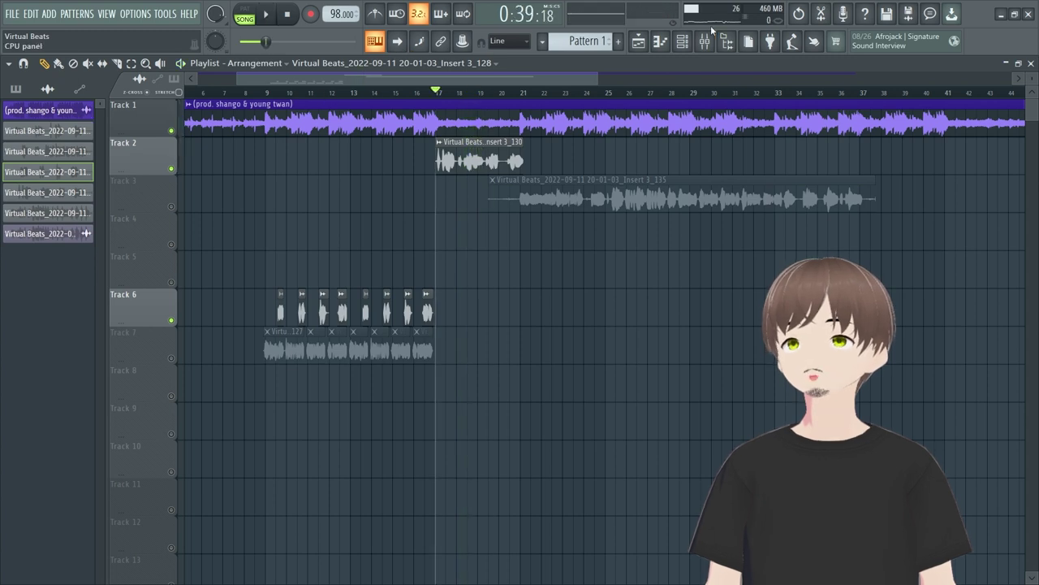
left_click(706, 41)
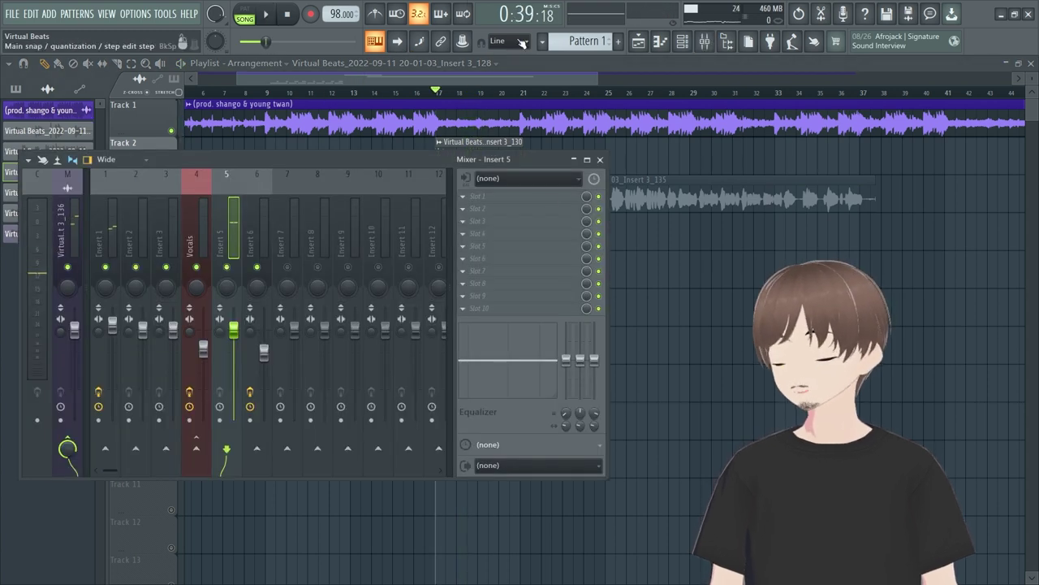
left_click(255, 230)
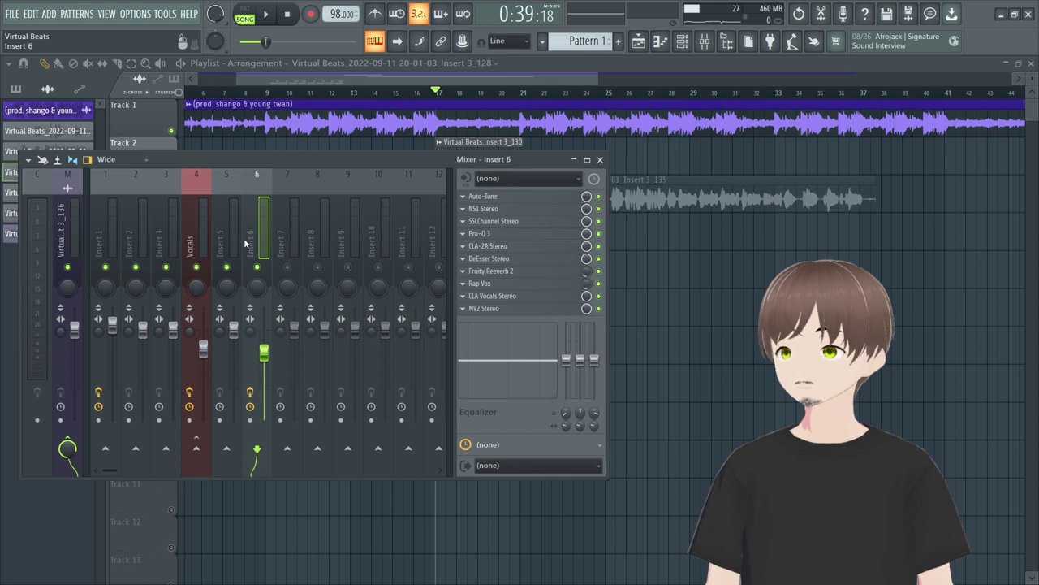
left_click(208, 226)
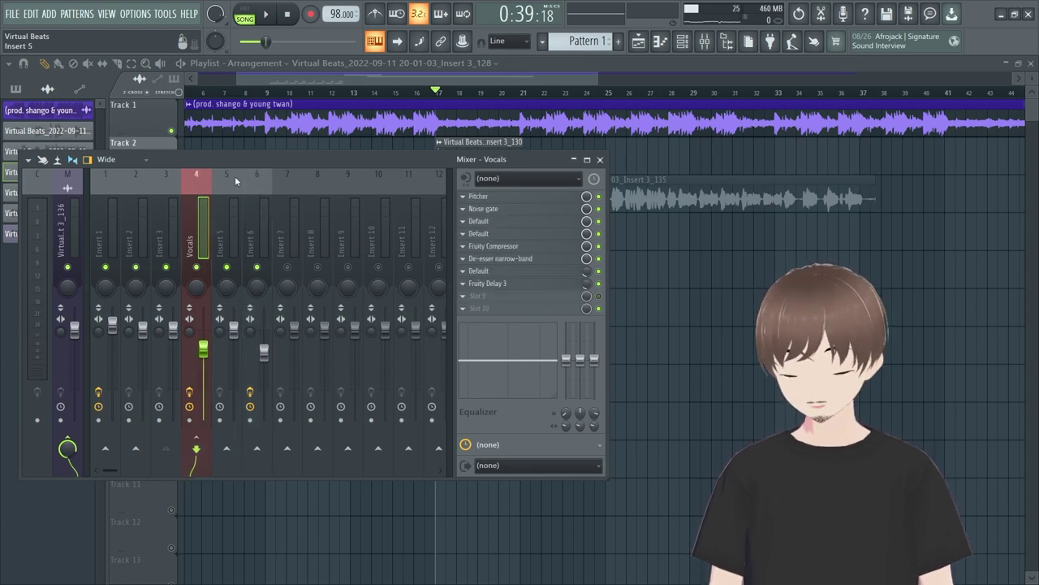
right_click(201, 234)
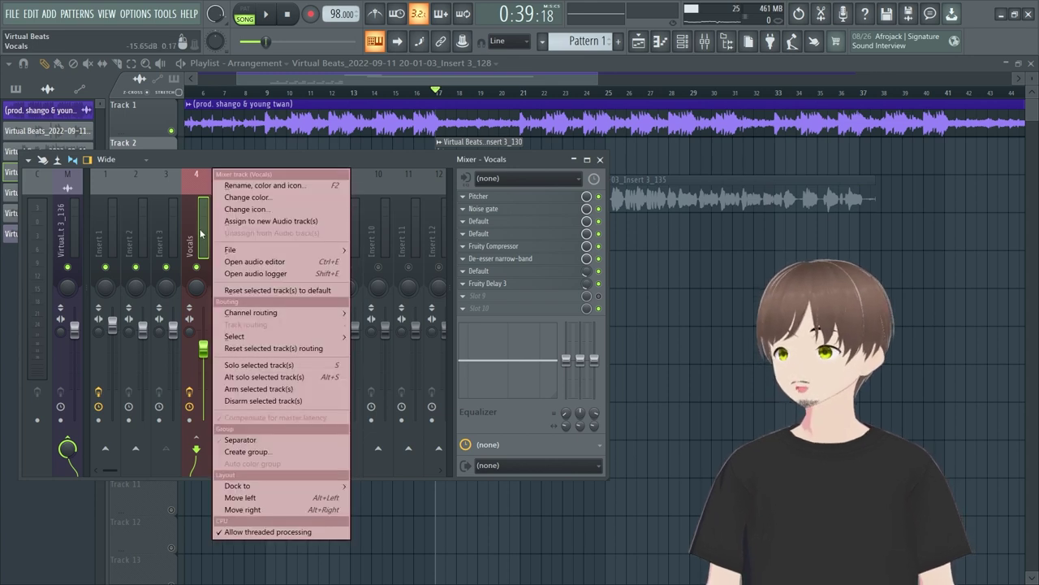
mouse_move(243, 249)
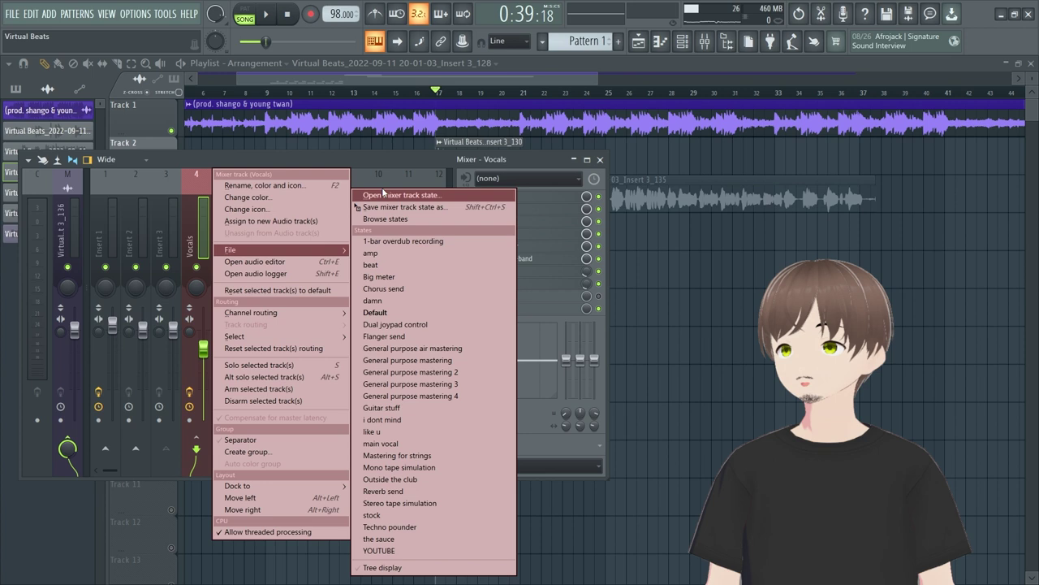
left_click(362, 207)
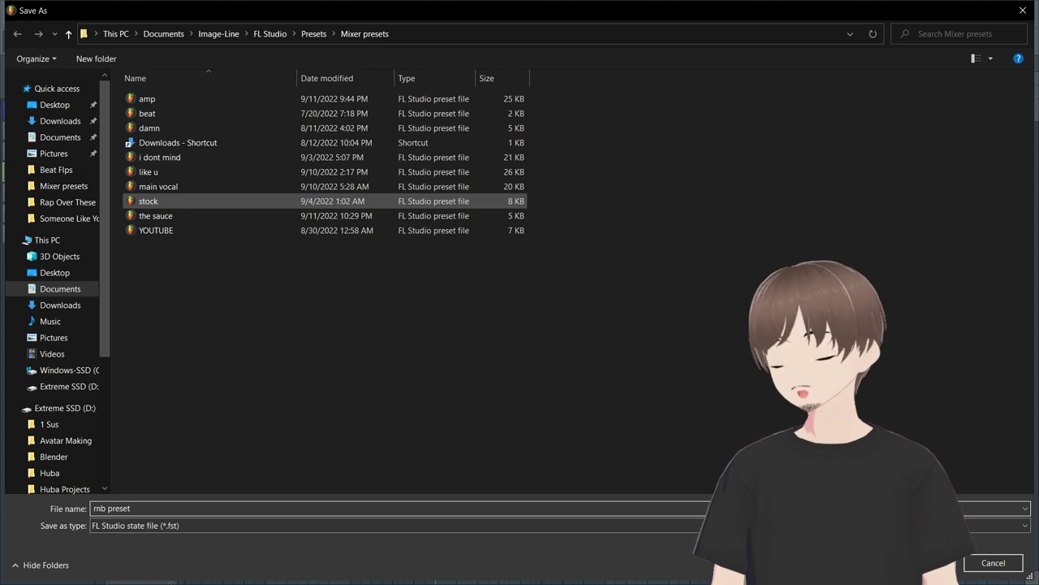
key("Return")
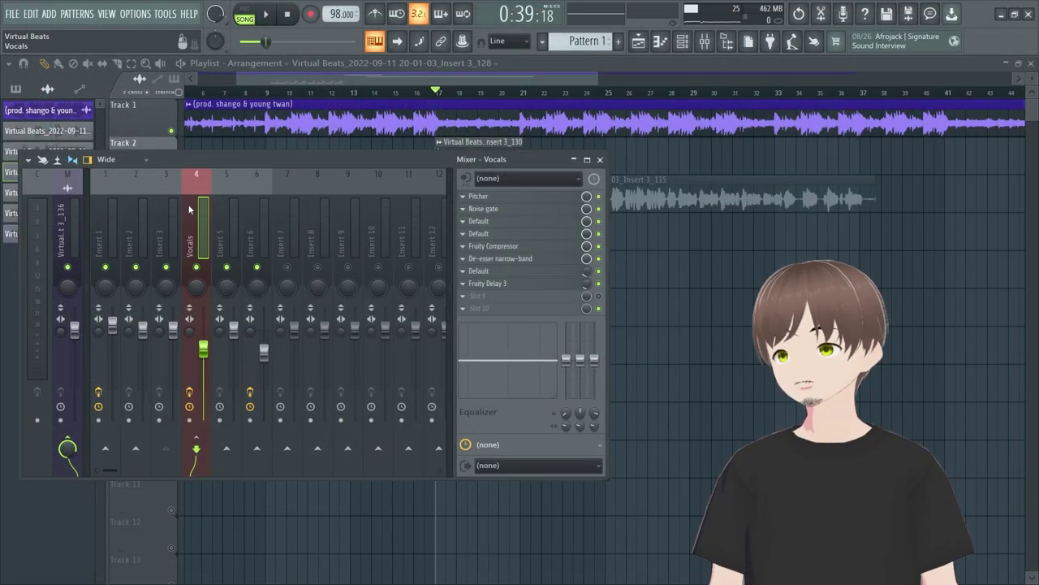
Step: Copy the Vocals mixer track's state with its full effect chain onto Insert 5
left_click_drag(409, 158, 557, 158)
right_click(331, 224)
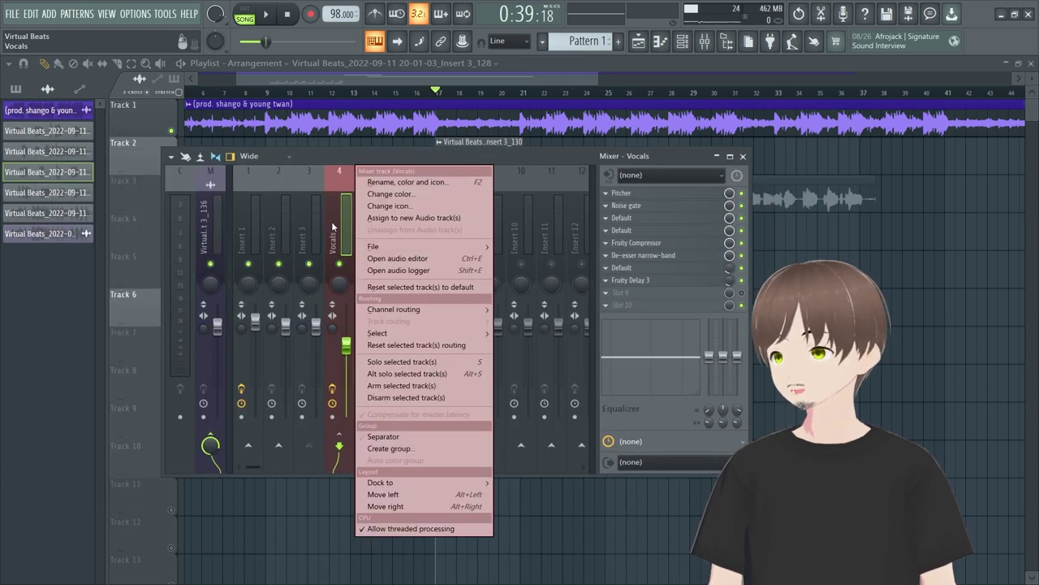
mouse_move(387, 246)
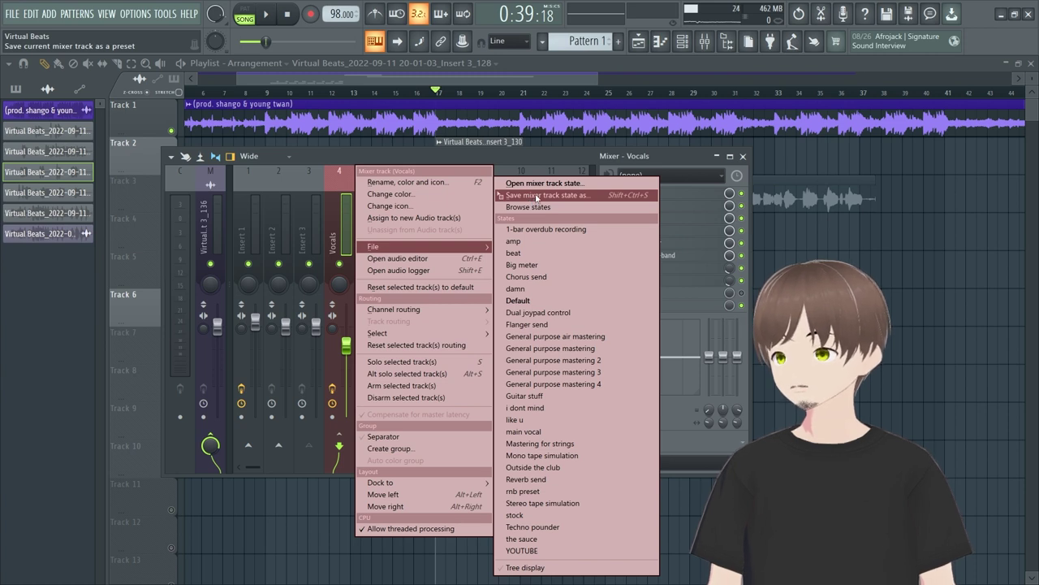
left_click_drag(537, 197, 516, 202)
left_click_drag(357, 205, 365, 204)
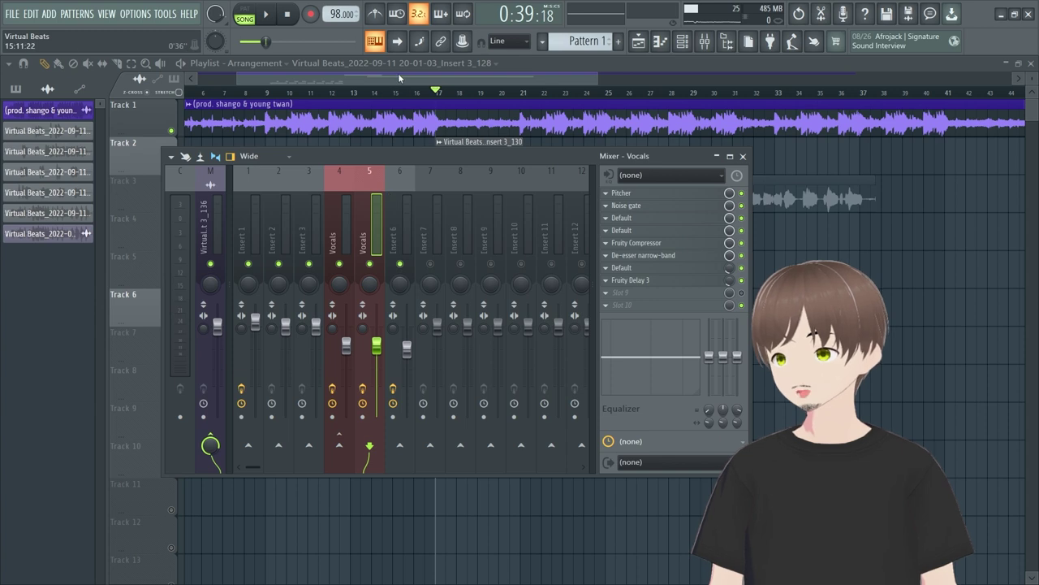
Step: Play the arrangement from bar 17 while watching the mixer levels to hear the Track 2 vocals through the copied chain
key("F9")
left_click(266, 91)
key("space")
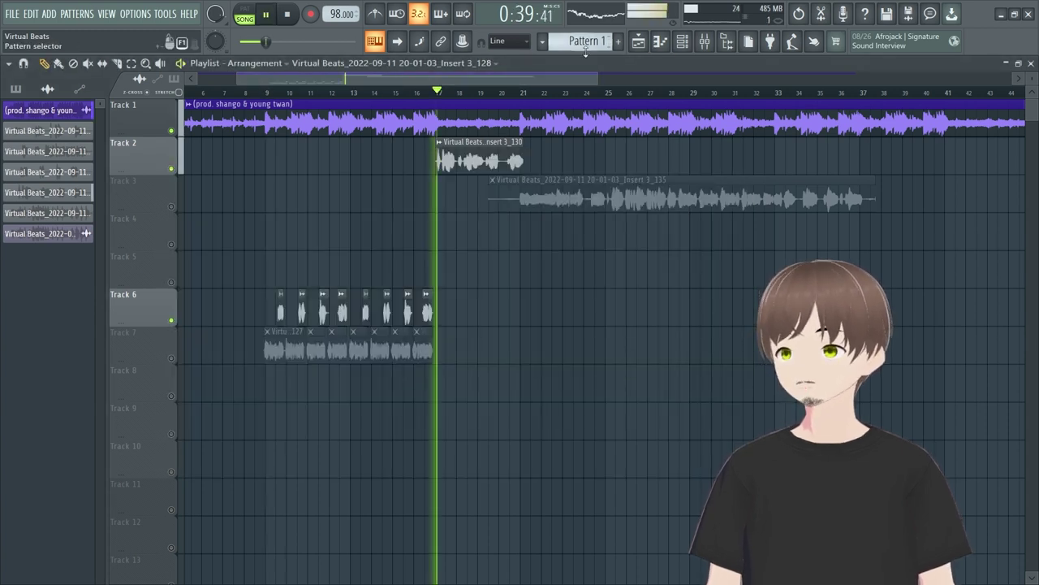
left_click(703, 41)
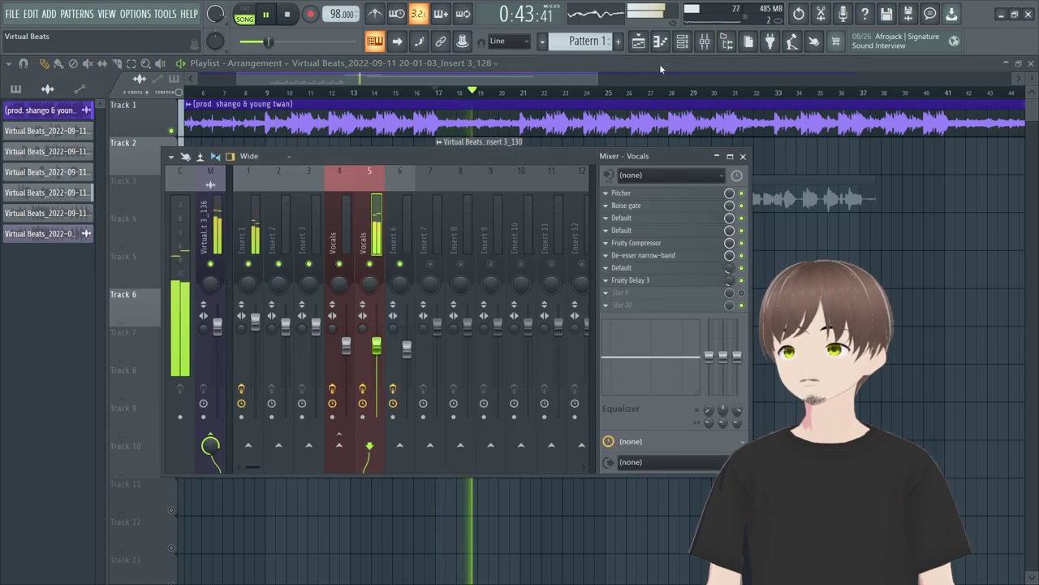
key("space")
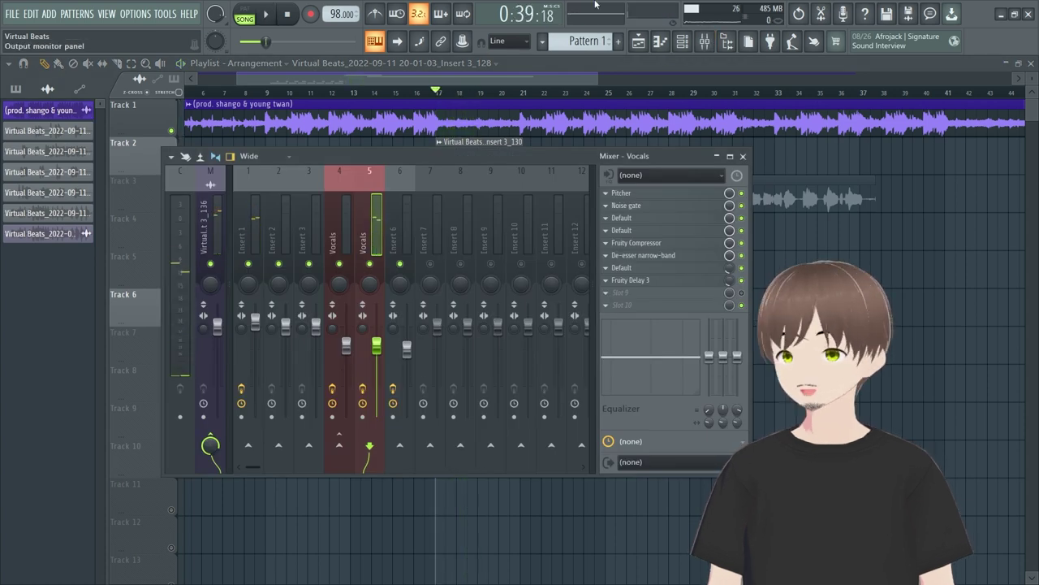
Step: Load the 20Hz + 18kHz cut preset in mixer track 5's second EQ, raise the high-pass cutoff and set the low-pass to about 7550 Hz
left_click(631, 233)
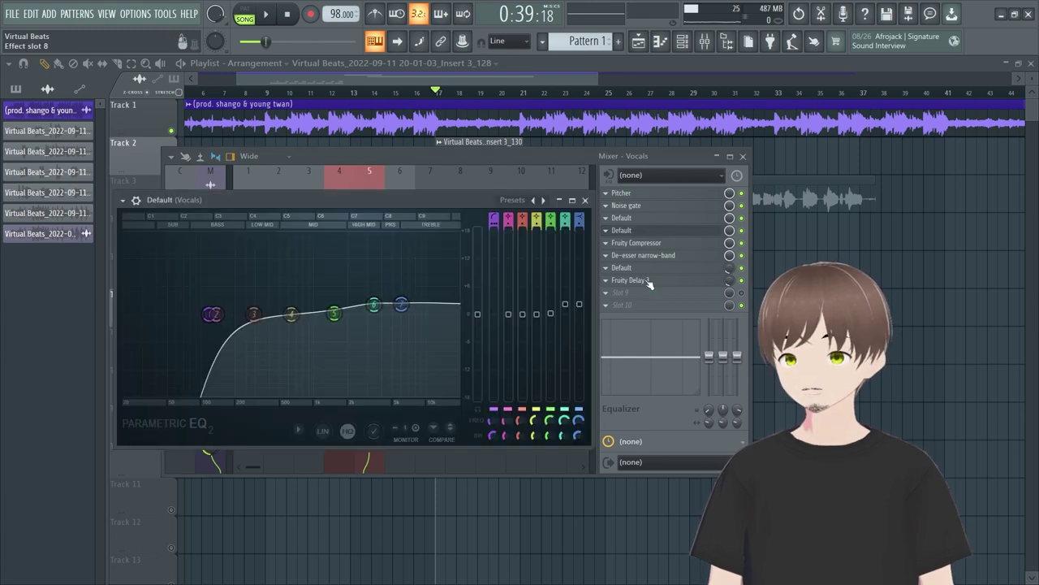
left_click(513, 201)
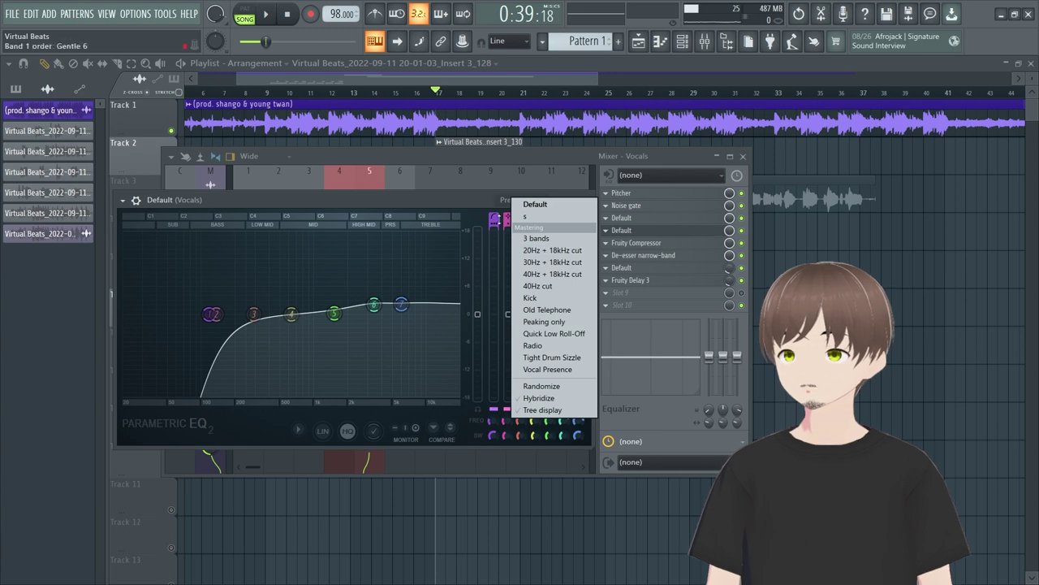
left_click(549, 250)
left_click_drag(154, 302, 238, 308)
left_click_drag(455, 313, 414, 324)
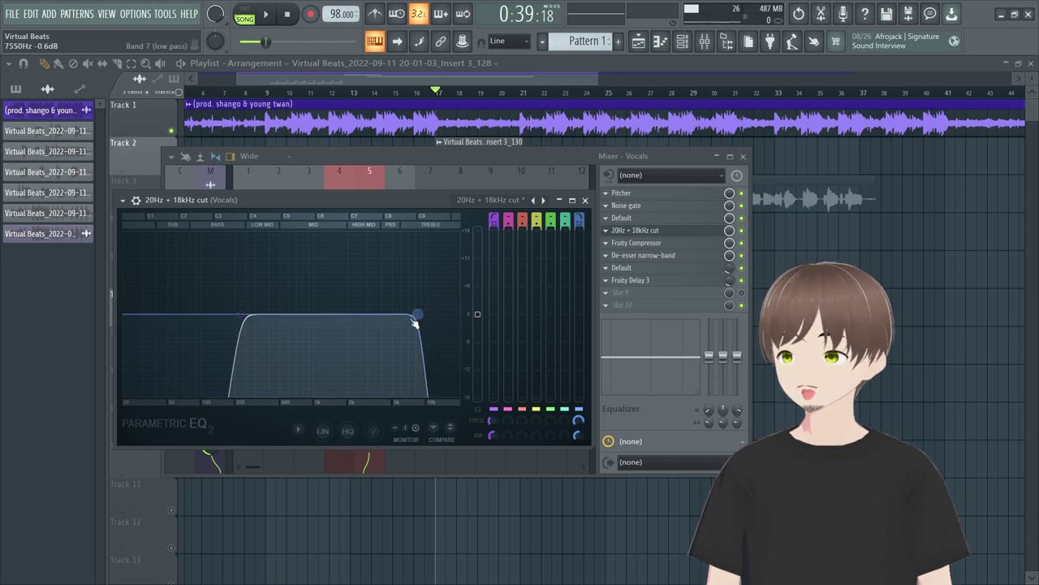
Step: Fine-tune the EQ's high-pass cutoff during playback and set its low-pass cutoff to about 6508 Hz
key("space")
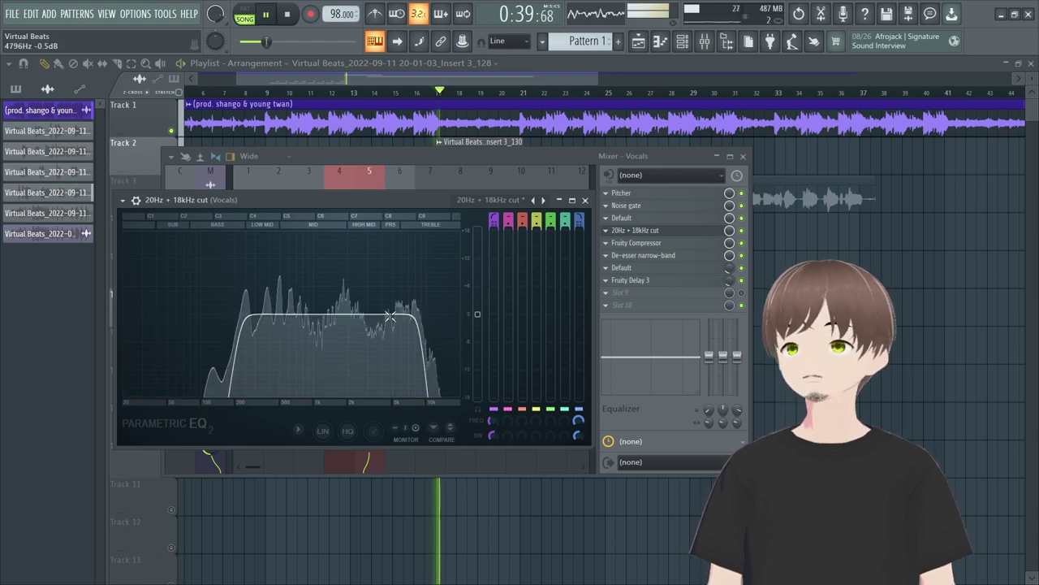
left_click_drag(242, 313, 278, 313)
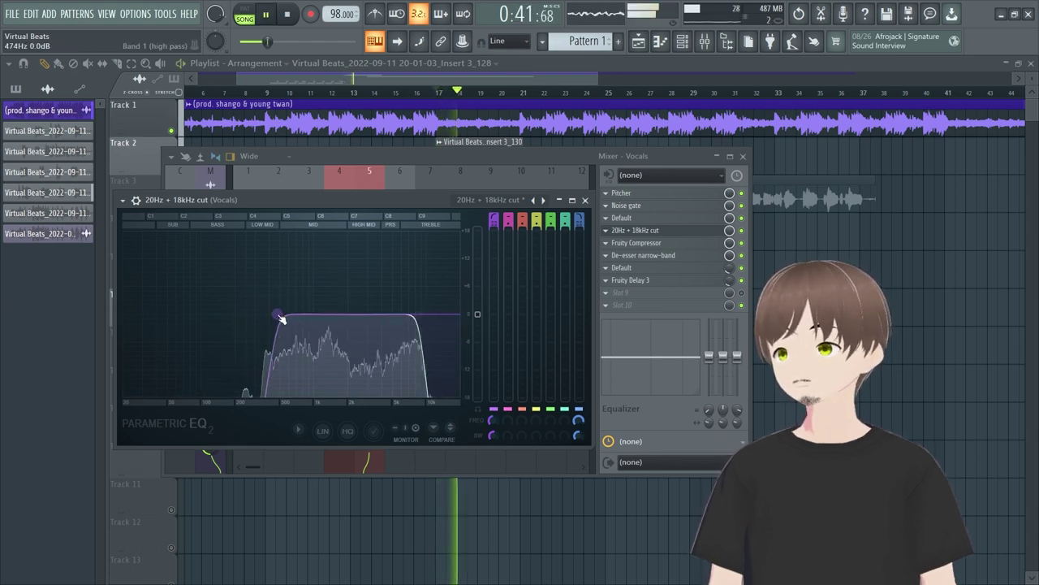
left_click_drag(418, 314, 371, 317)
left_click_drag(292, 316, 299, 315)
left_click_drag(371, 317, 382, 313)
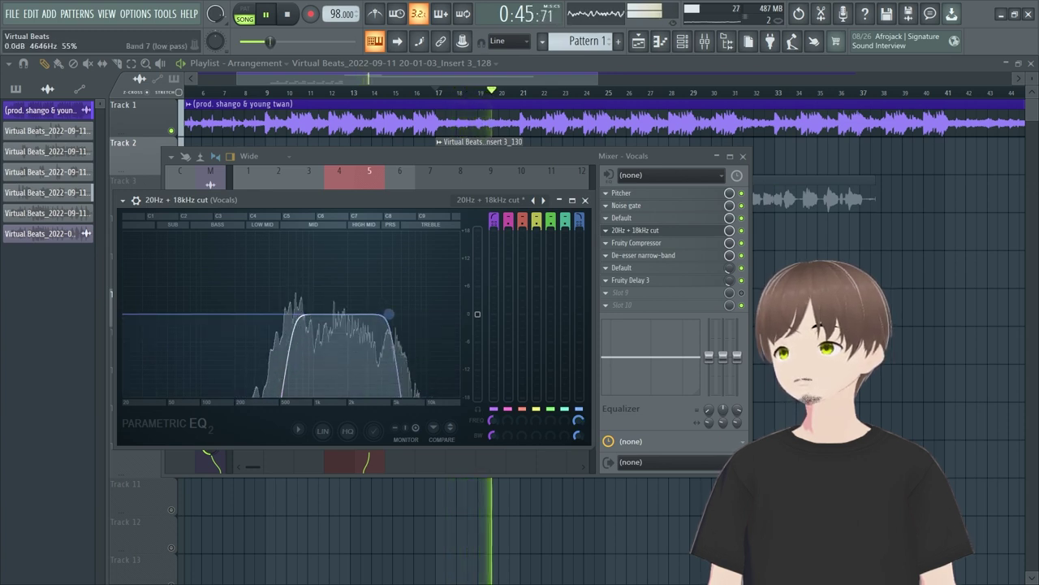
left_click_drag(292, 315, 276, 313)
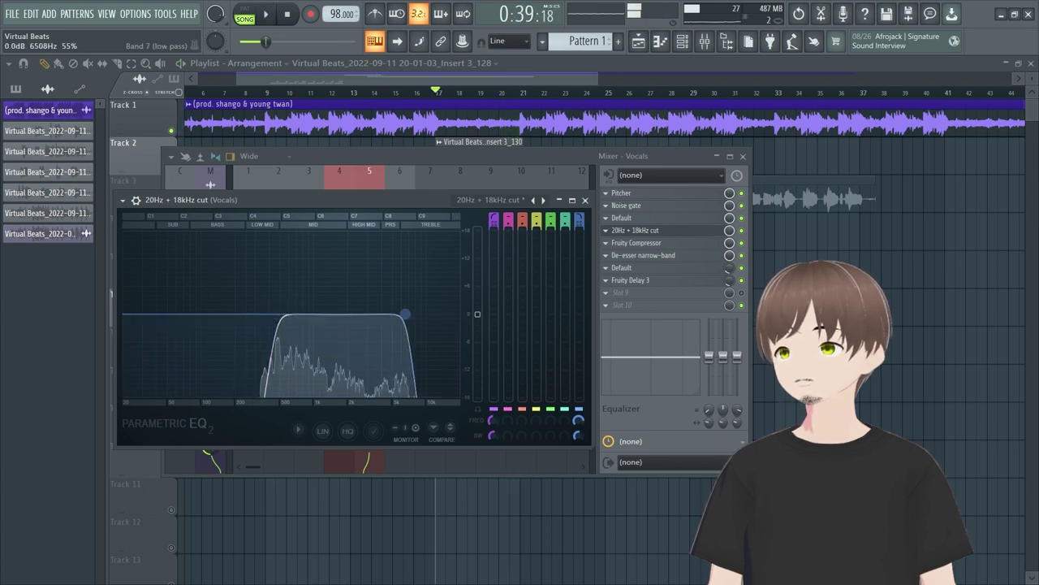
Step: Close the EQ and set the reverb's mix level on mixer track 5 to 50%
left_click(585, 200)
left_click(653, 270)
left_click(656, 271)
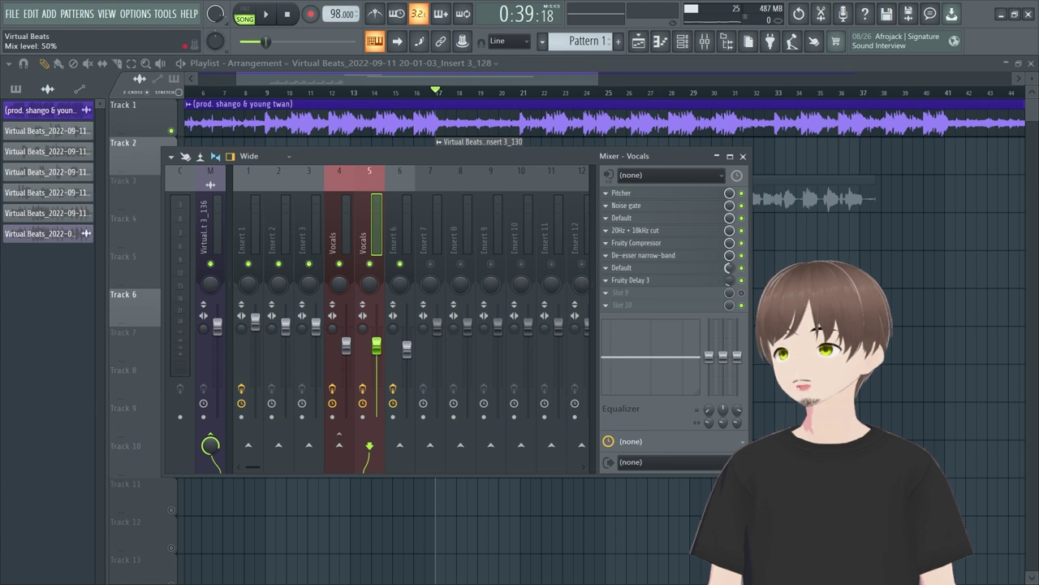
Step: Replay the Track 2 vocals and slightly lower the volume fader of mixer track 5
key("space")
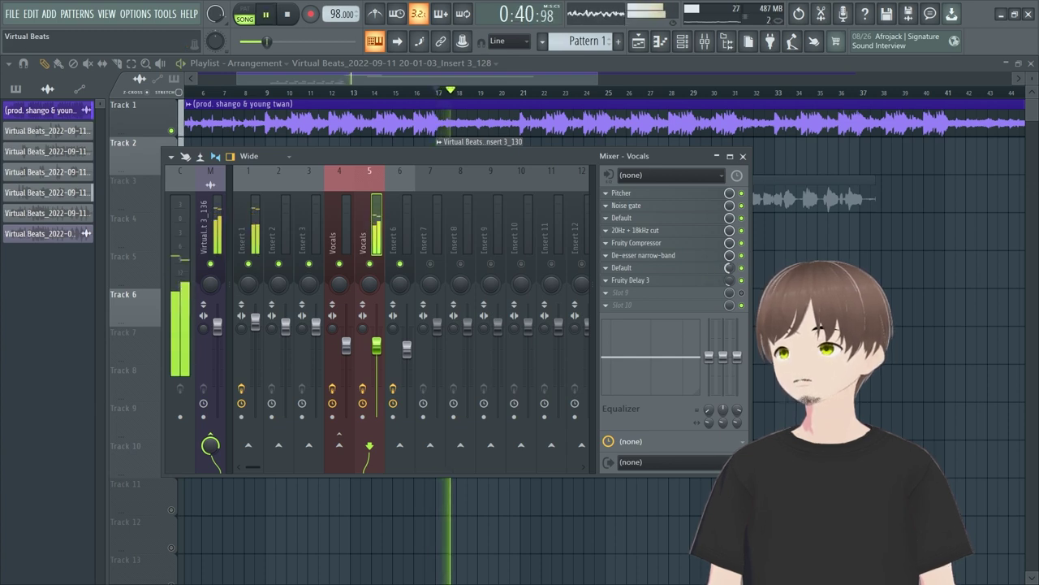
key("space")
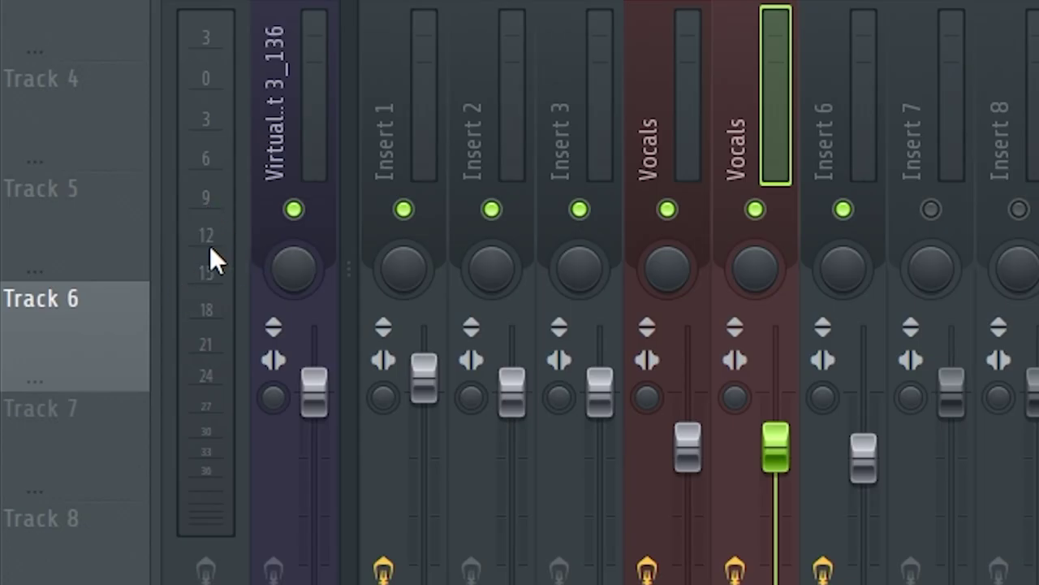
key("space")
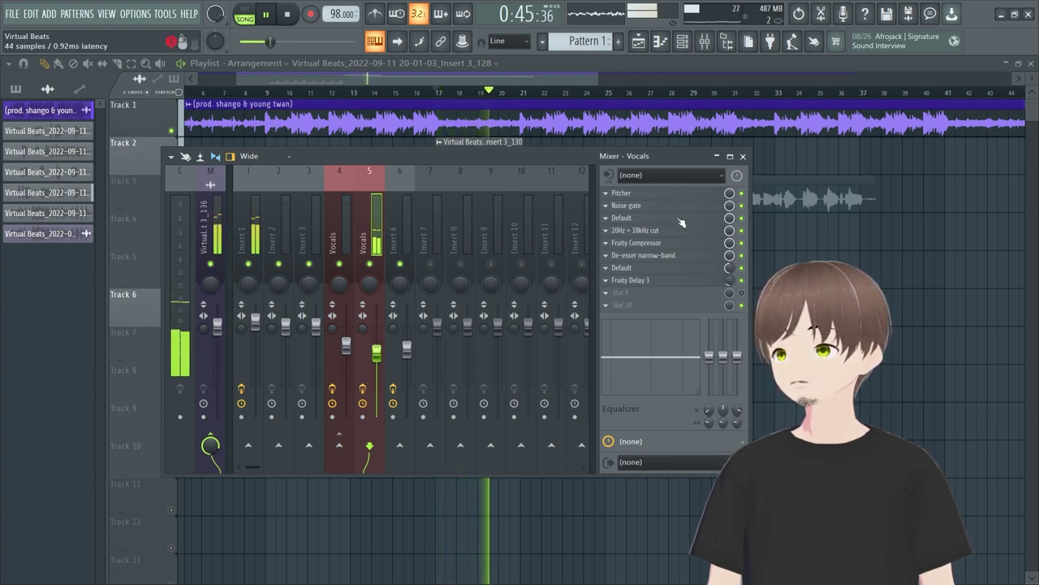
key("space")
Step: Check the Fruity Compressor settings on mixer track 5 and replay the vocals from bar 17
left_click(635, 230)
left_click(635, 231)
left_click(637, 242)
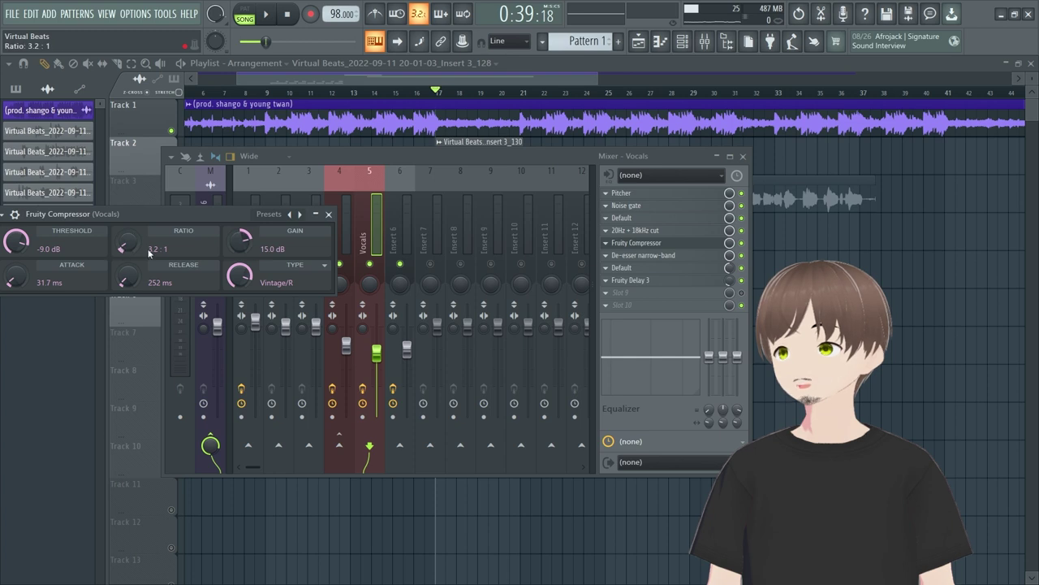
left_click(329, 214)
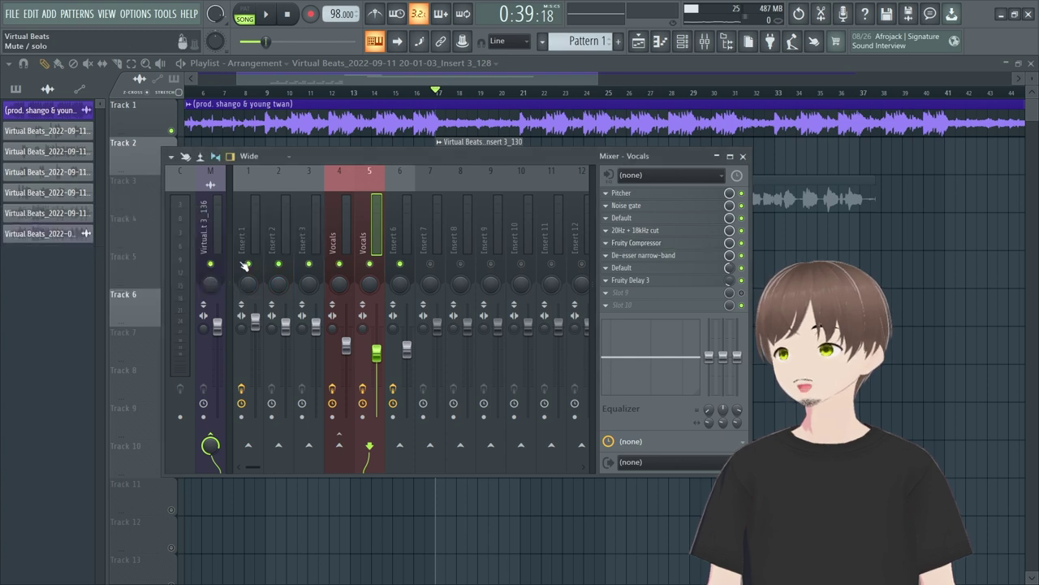
key("space")
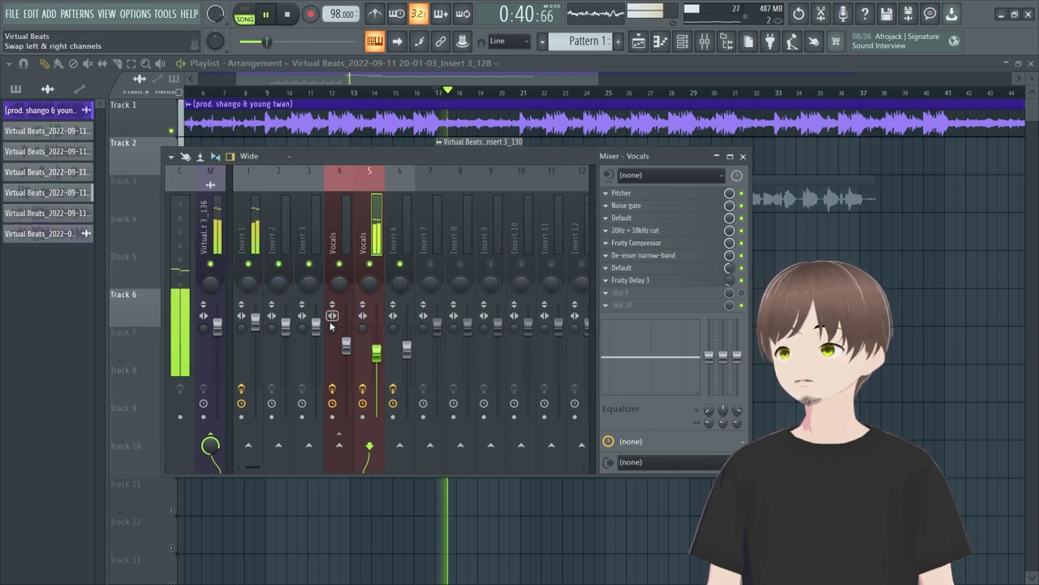
key("space")
Step: Unmute the main vocals on Track 7 and play the arrangement from about bar 8
key("F9")
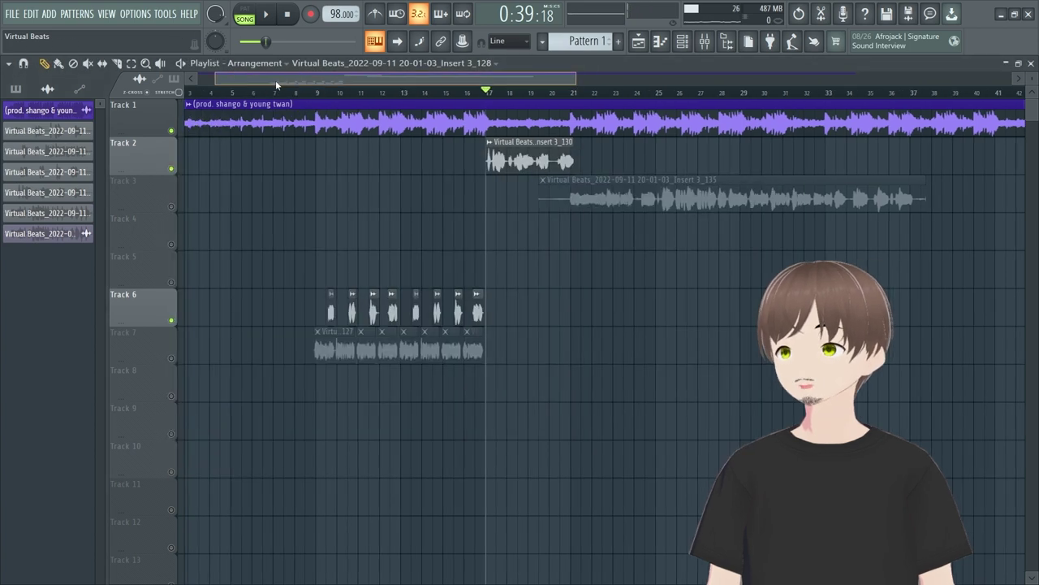
left_click(304, 100)
left_click(171, 358)
key("space")
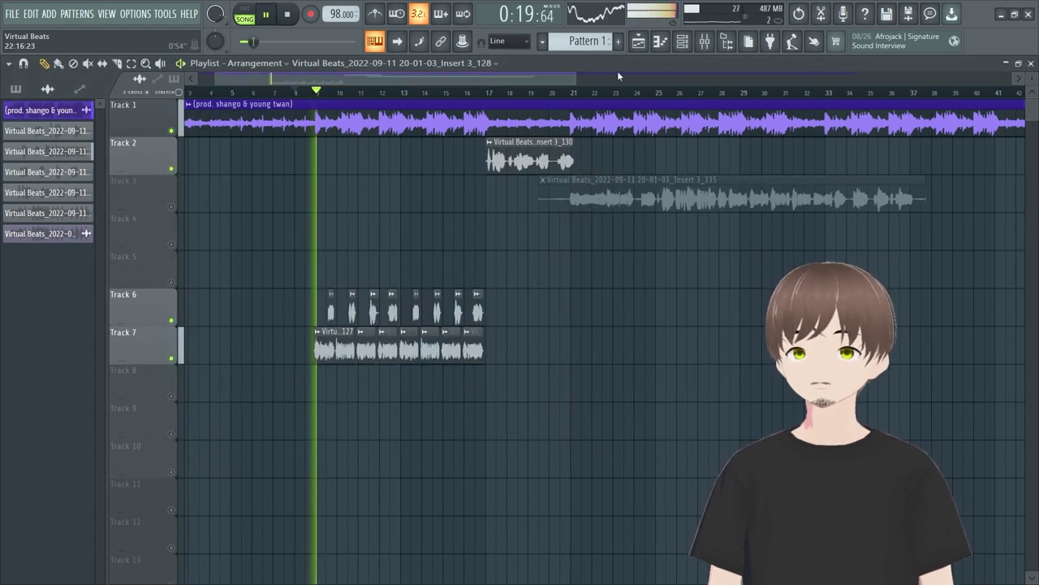
Step: Set mixer track 5's reverb mix level to 43% and refine its band-limiting EQ, with the high-pass cutoff at about 434 Hz
left_click(703, 42)
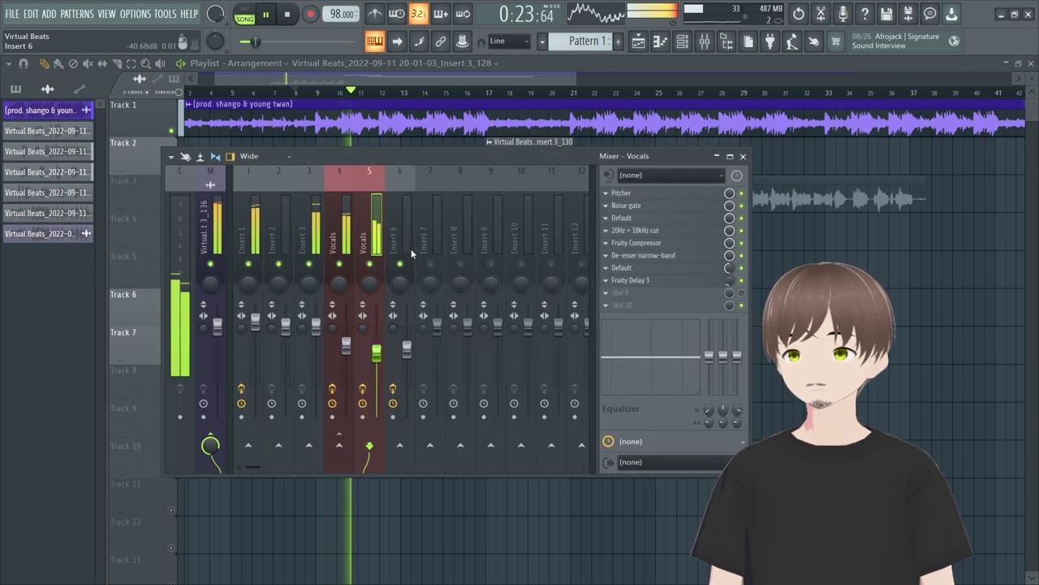
left_click_drag(729, 267, 729, 277)
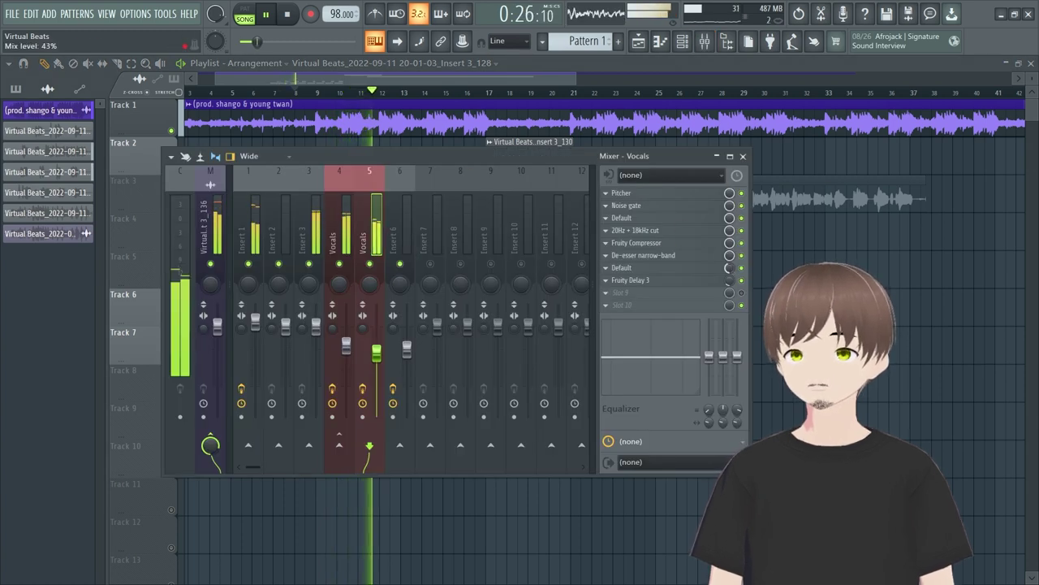
left_click(625, 231)
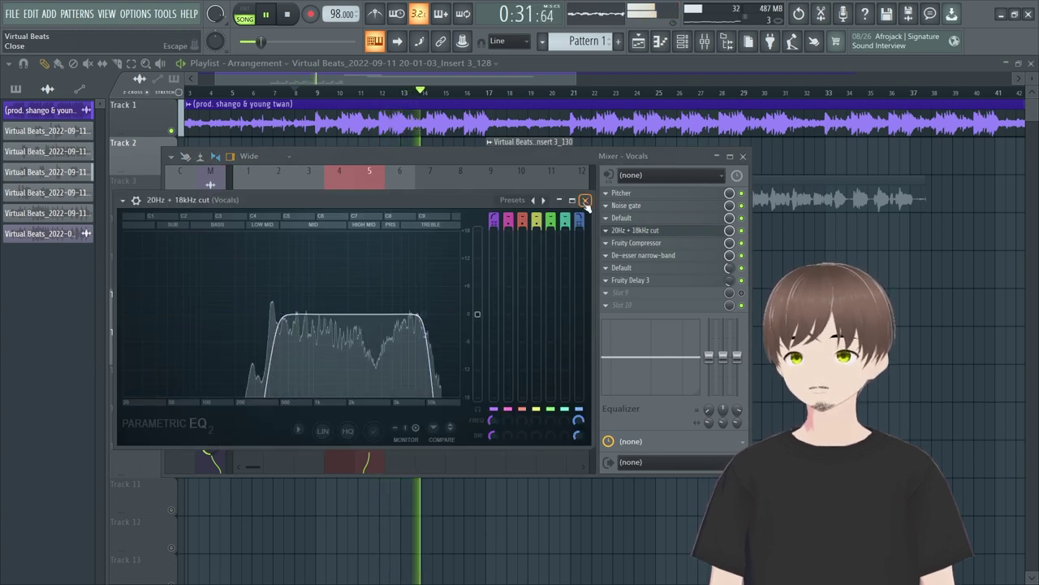
left_click_drag(423, 314, 413, 315)
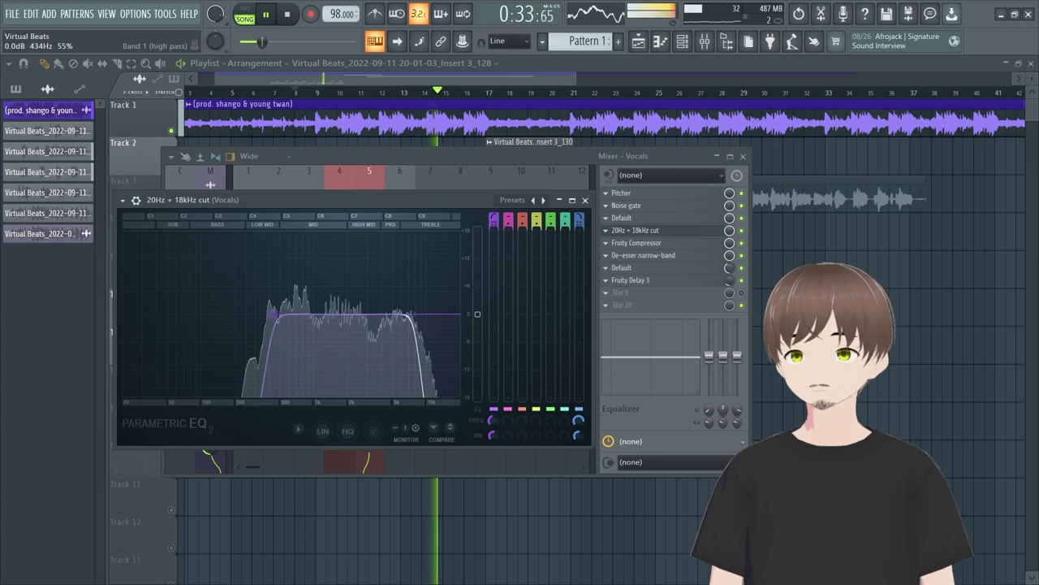
left_click(585, 199)
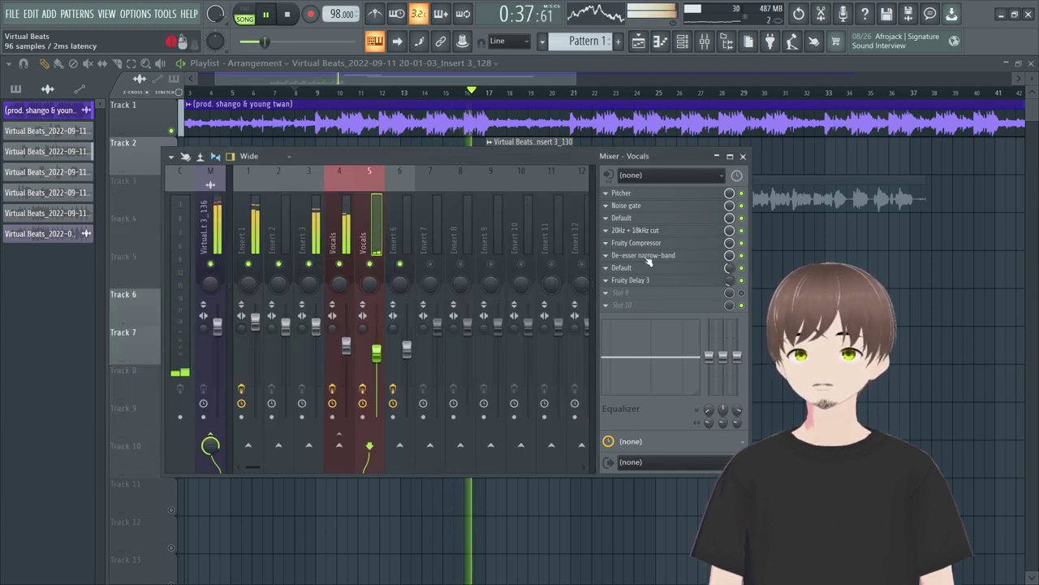
Step: Stop playback and open the audio clip settings of the main vocals on Track 7
key("space")
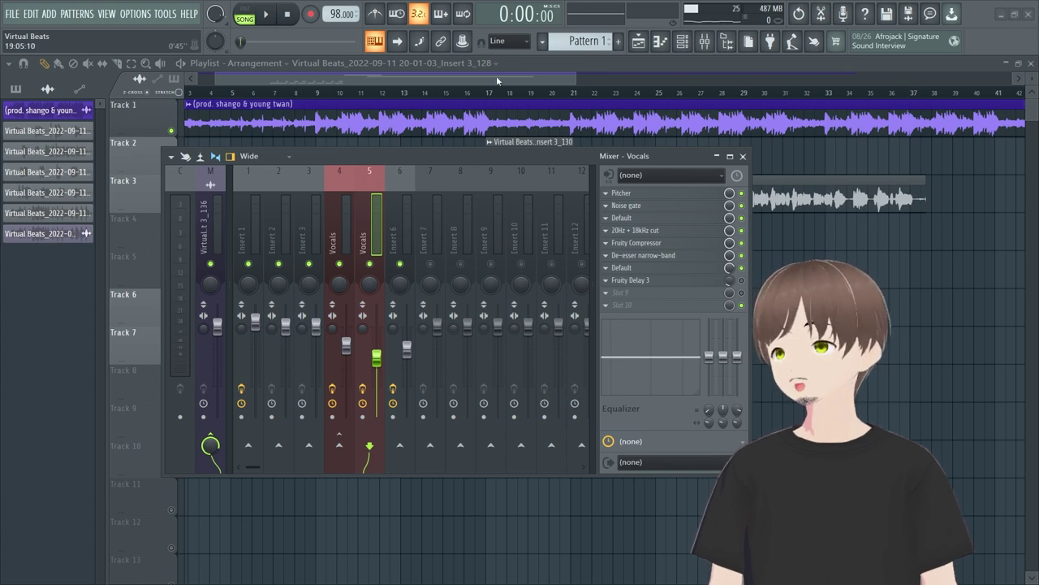
key("F9")
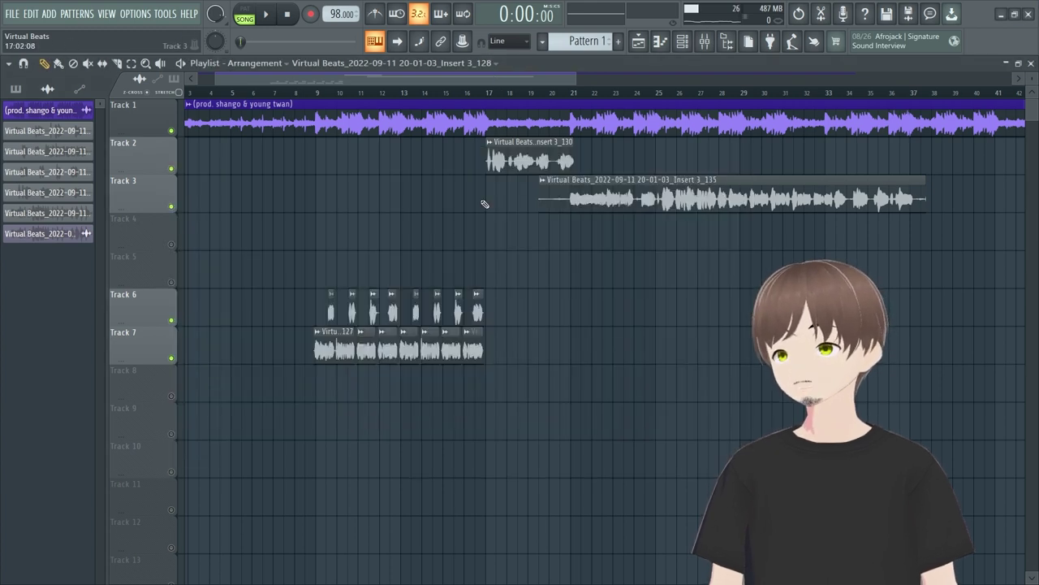
double_click(375, 349)
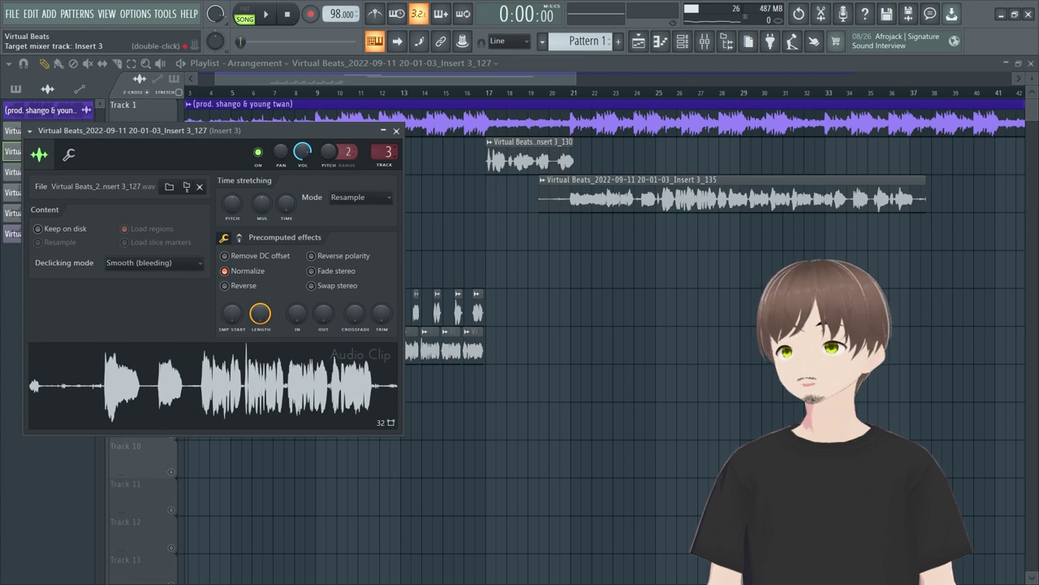
Step: Play the arrangement from about bar 8 with Track 6 muted to hear the main vocals on Track 7
left_click(301, 94)
key("space")
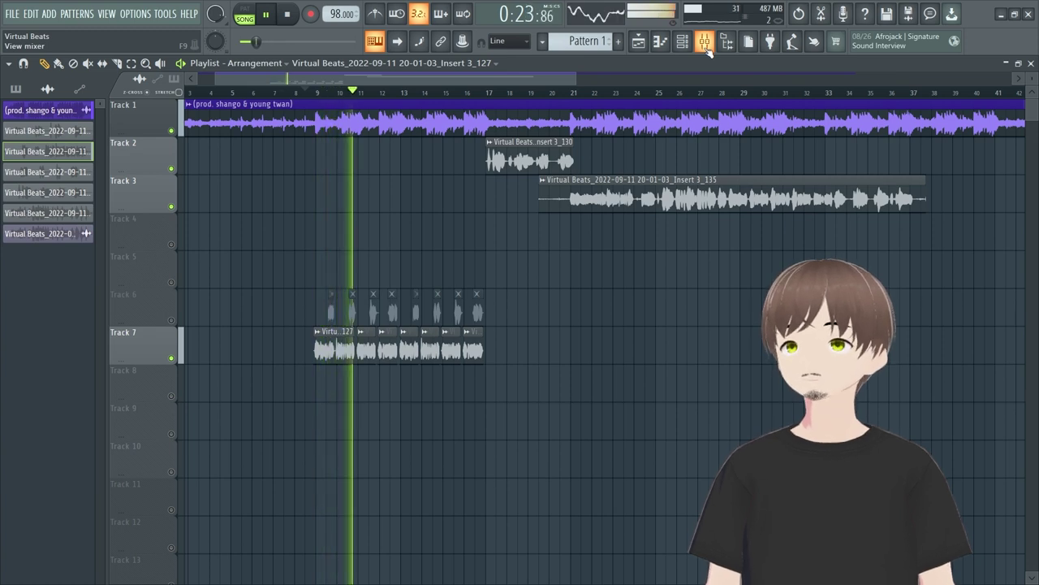
key("space")
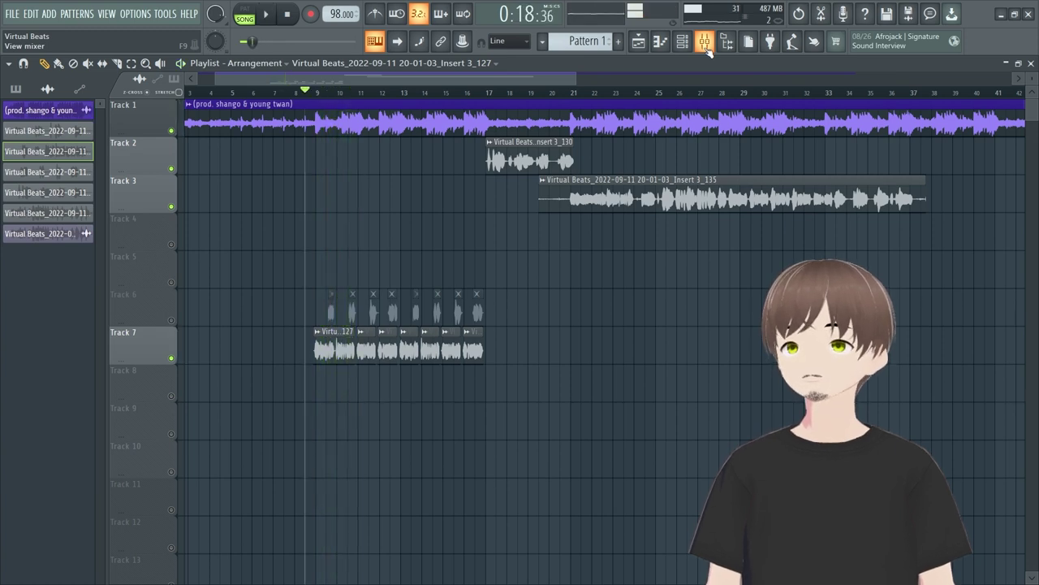
left_click(704, 44)
key("F12")
key("space")
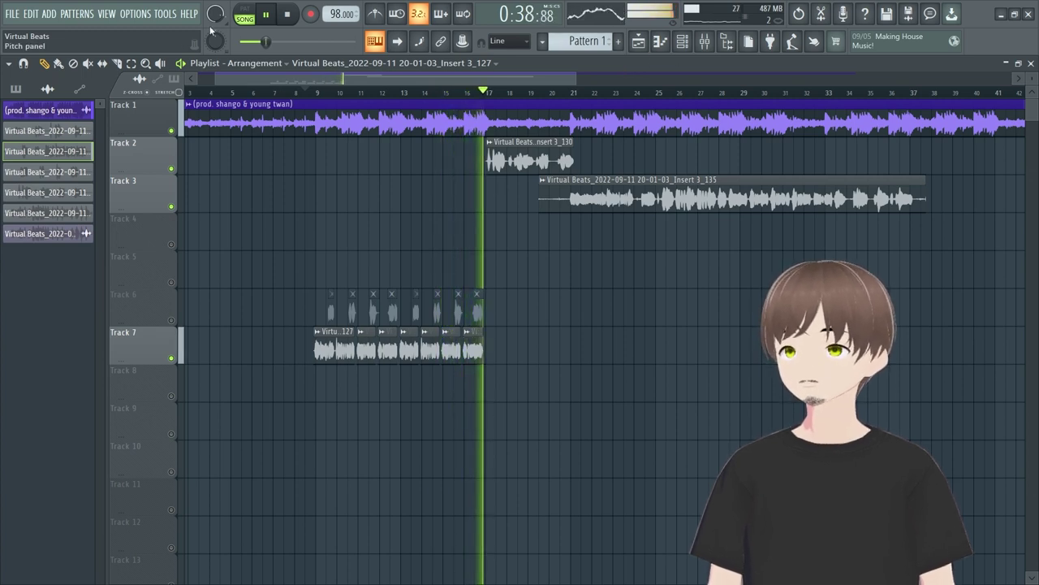
Step: Stop playback and show the effect chain of the Vocals channel on mixer track 4
key("space")
key("F9")
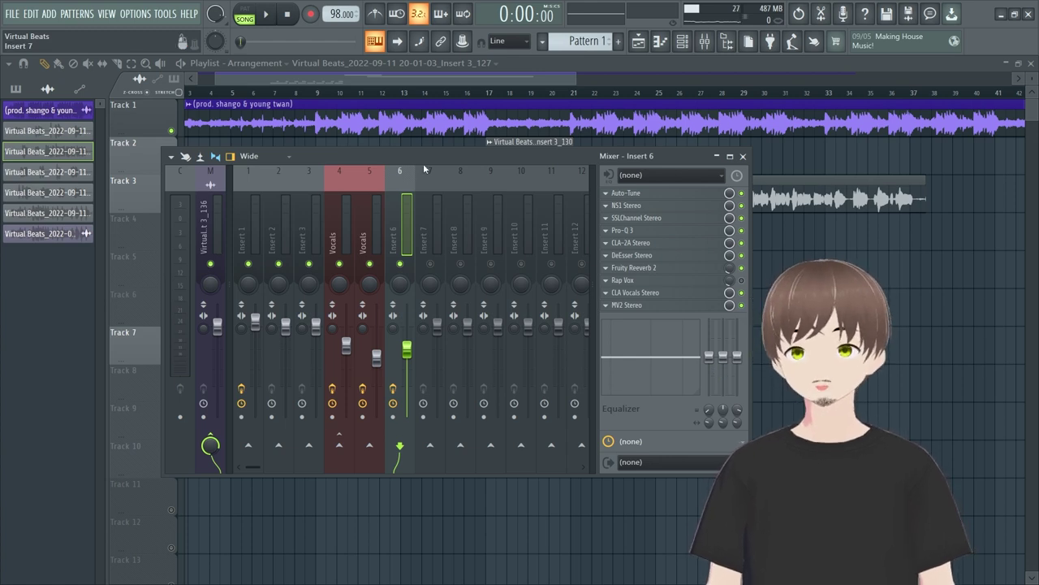
left_click(344, 234)
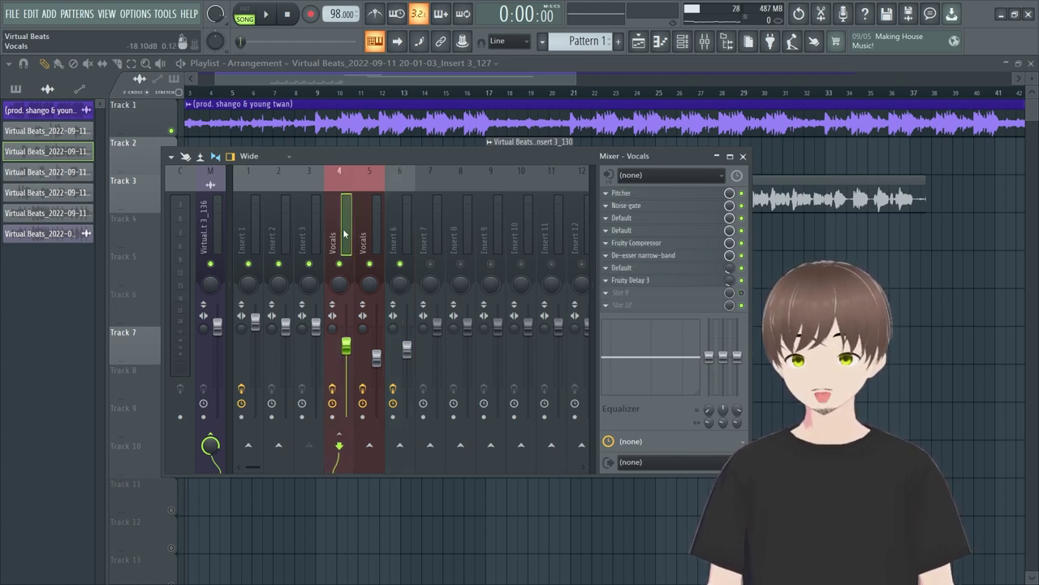